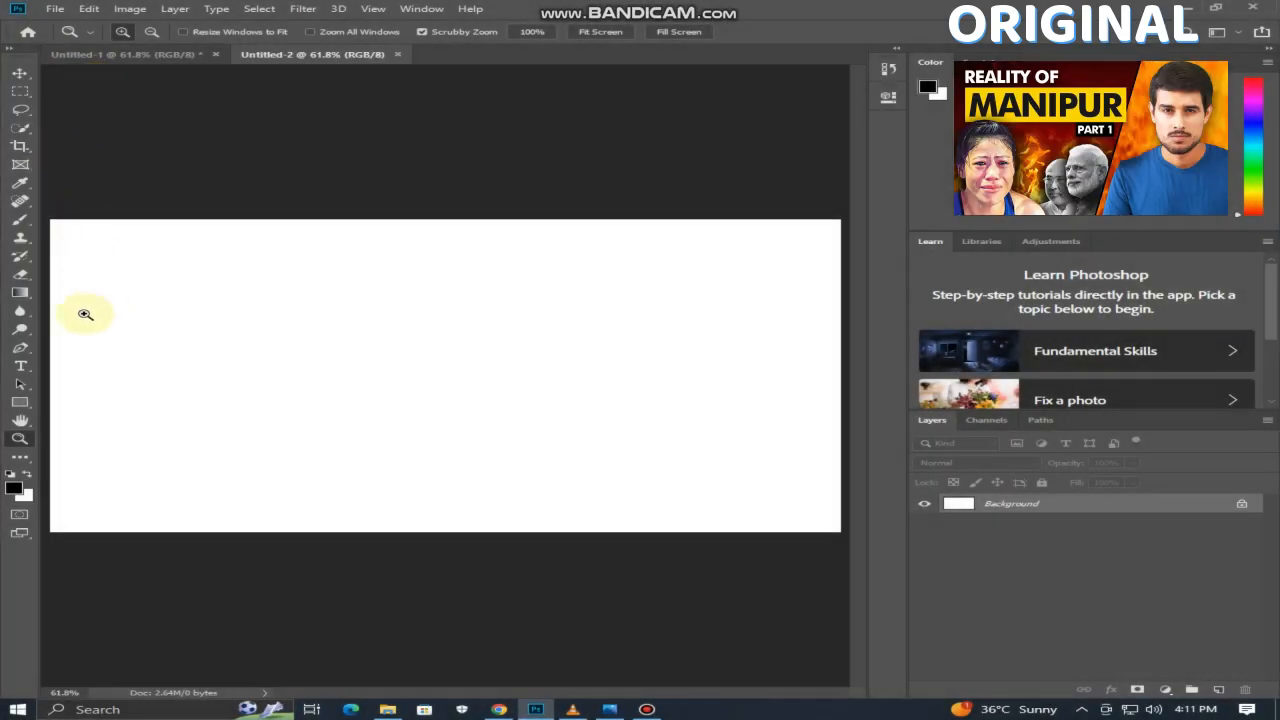
Draw a rectangle about 928 × 786 px over the left part of the canvas and fill it with dark maroon.
{"action": "left_click", "coordinate": [20, 403]}
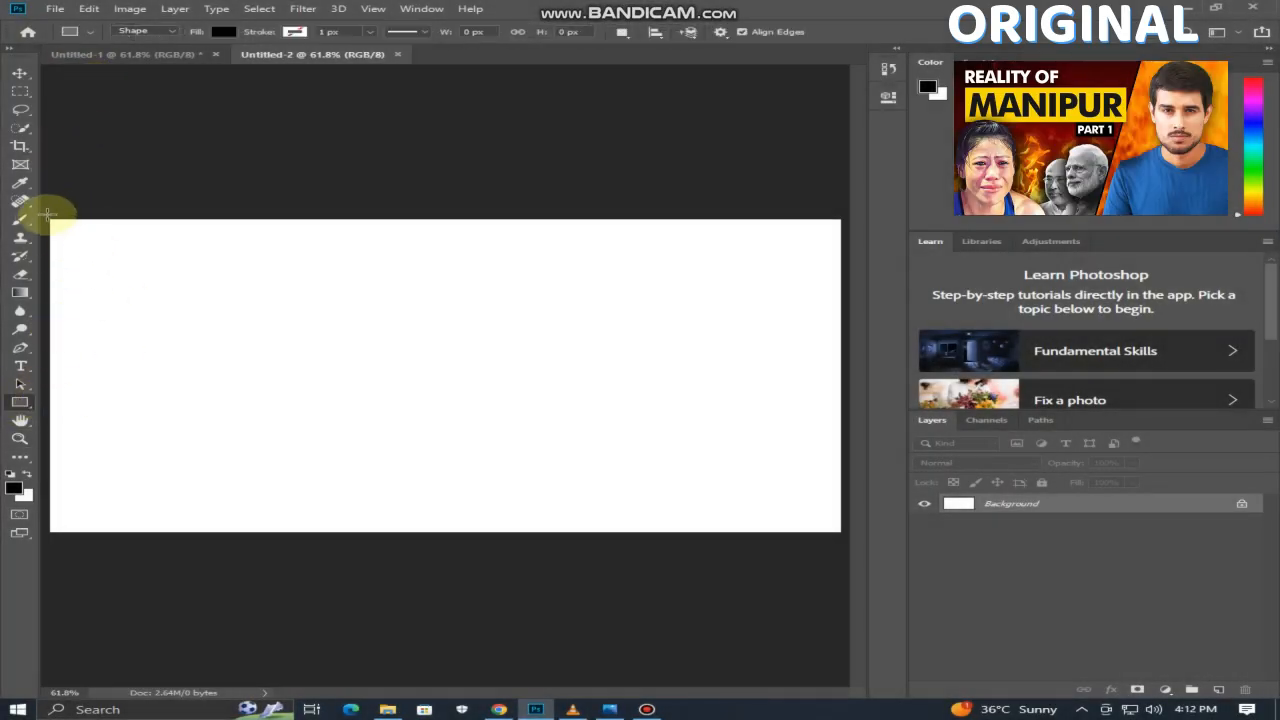
{"action": "left_click_drag", "start_coordinate": [48, 211], "coordinate": [620, 549]}
{"action": "left_click", "coordinate": [603, 180]}
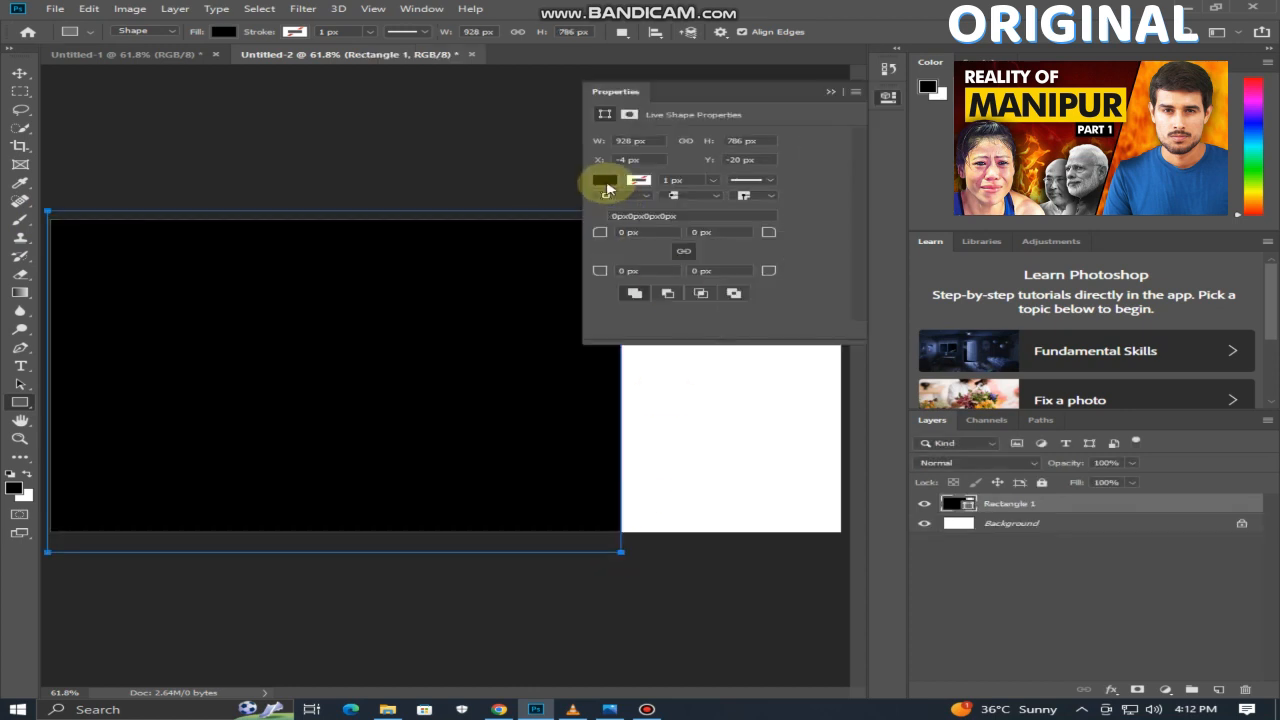
{"action": "left_click", "coordinate": [604, 254]}
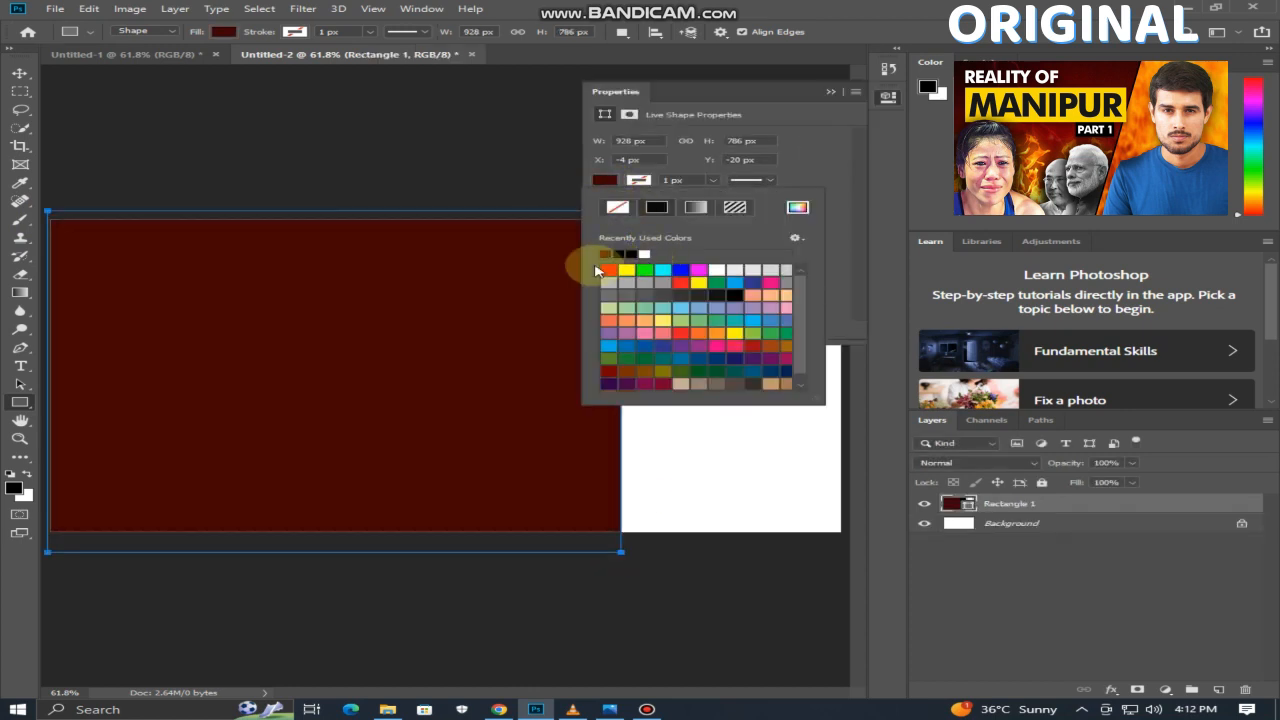
Widen the maroon rectangle to the canvas's left edge and pull its lower-right corner inward so the right edge slants.
{"action": "left_click", "coordinate": [18, 72]}
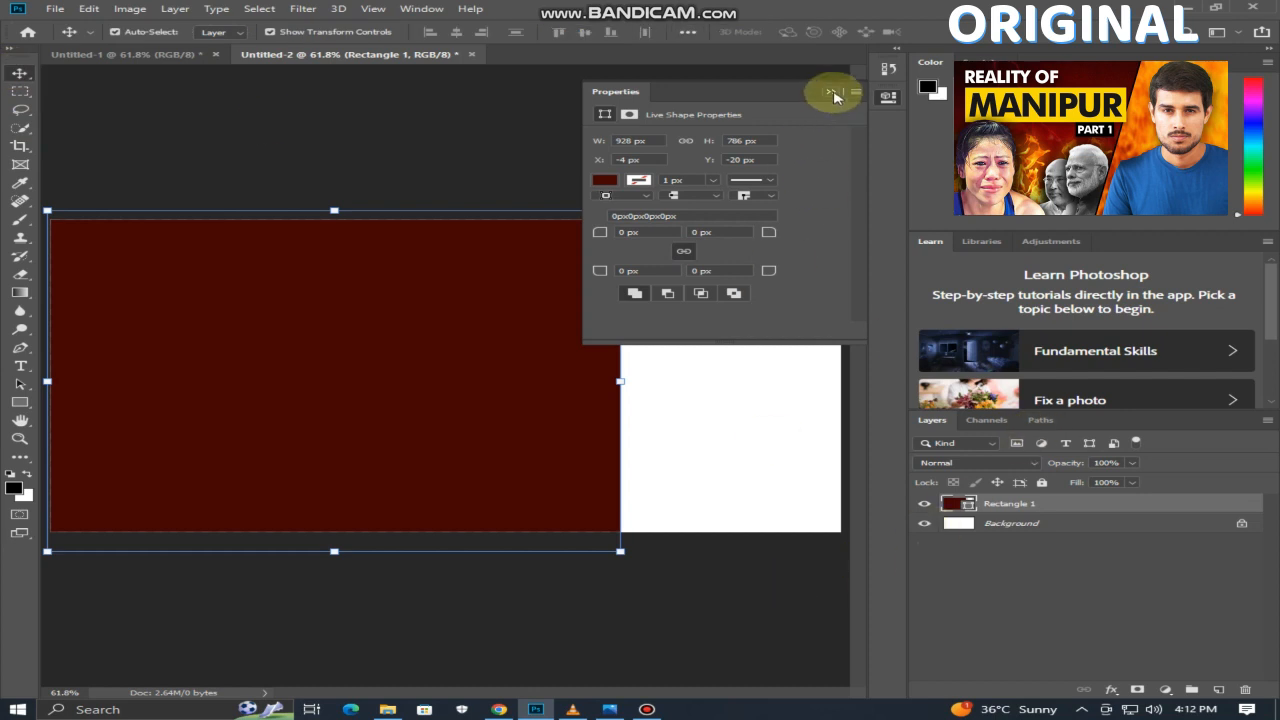
{"action": "left_click", "coordinate": [830, 91]}
{"action": "left_click_drag", "start_coordinate": [472, 423], "coordinate": [495, 423]}
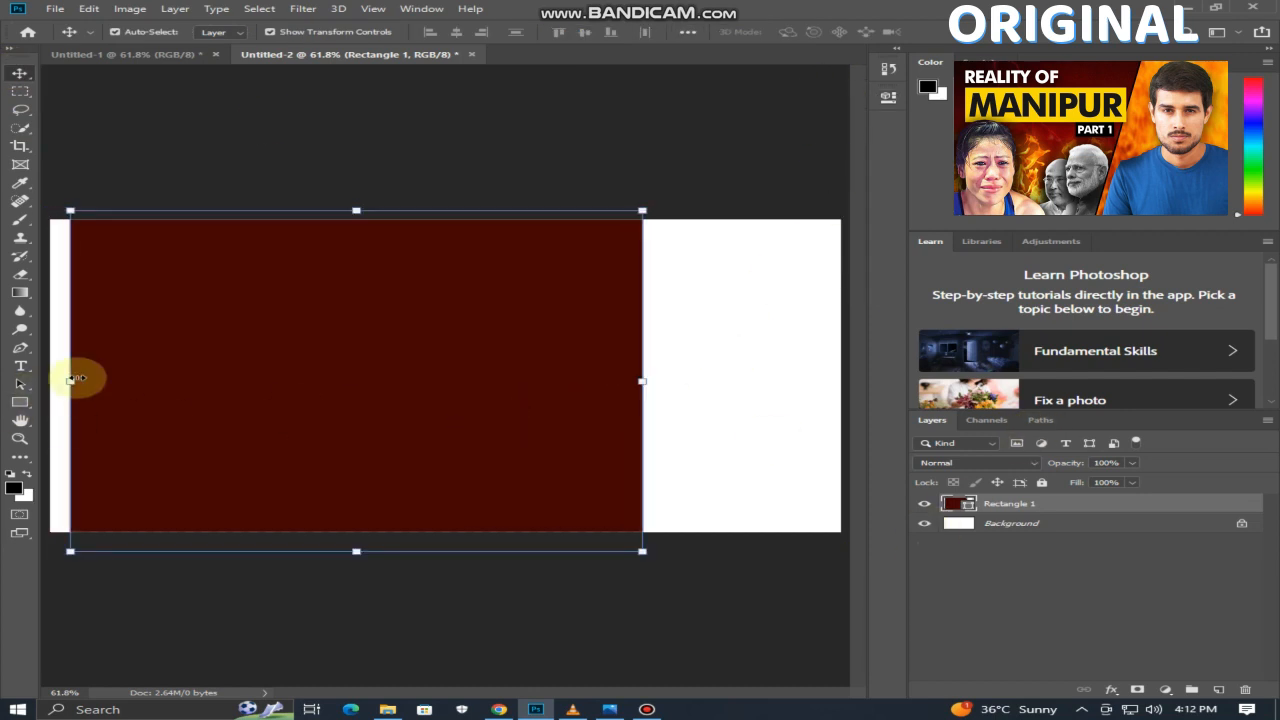
{"action": "left_click_drag", "start_coordinate": [72, 380], "coordinate": [52, 380]}
{"action": "left_click_drag", "start_coordinate": [642, 553], "coordinate": [566, 547]}
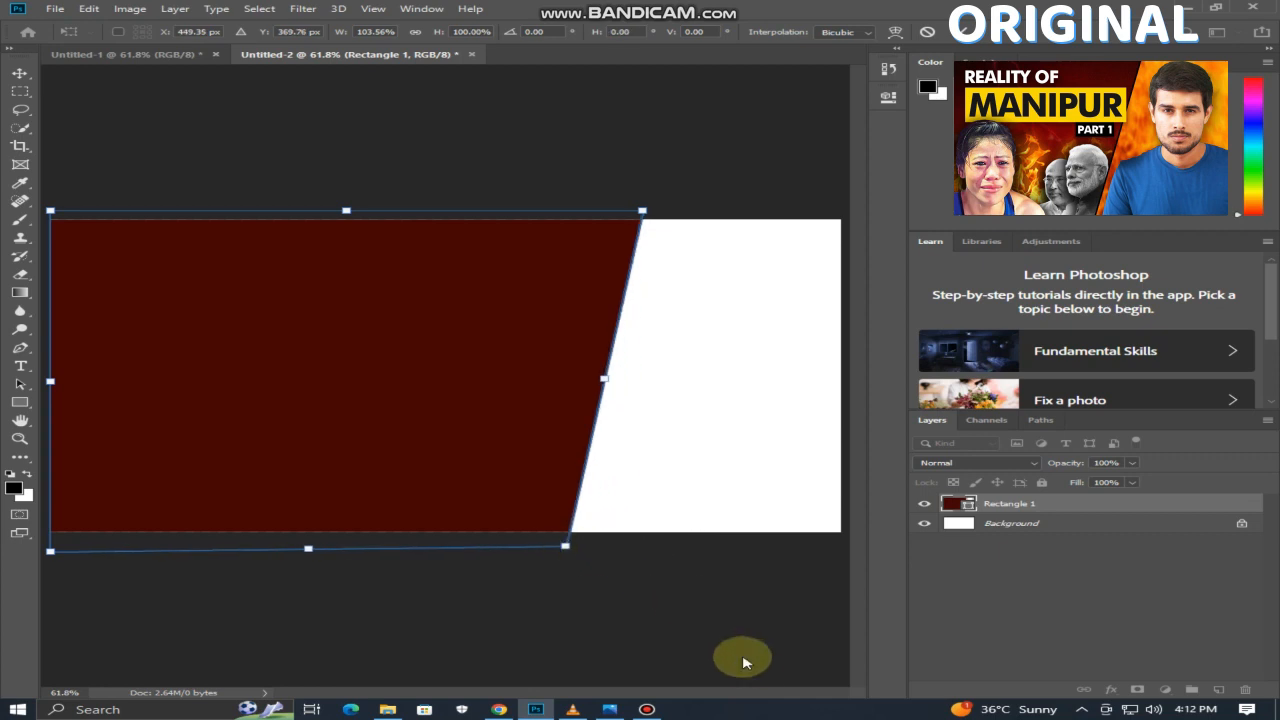
{"action": "key", "text": "Return"}
Place the blazing fire flame image as embedded, put it beneath the maroon rectangle and shift it to fill the canvas's right side.
{"action": "left_click", "coordinate": [55, 12]}
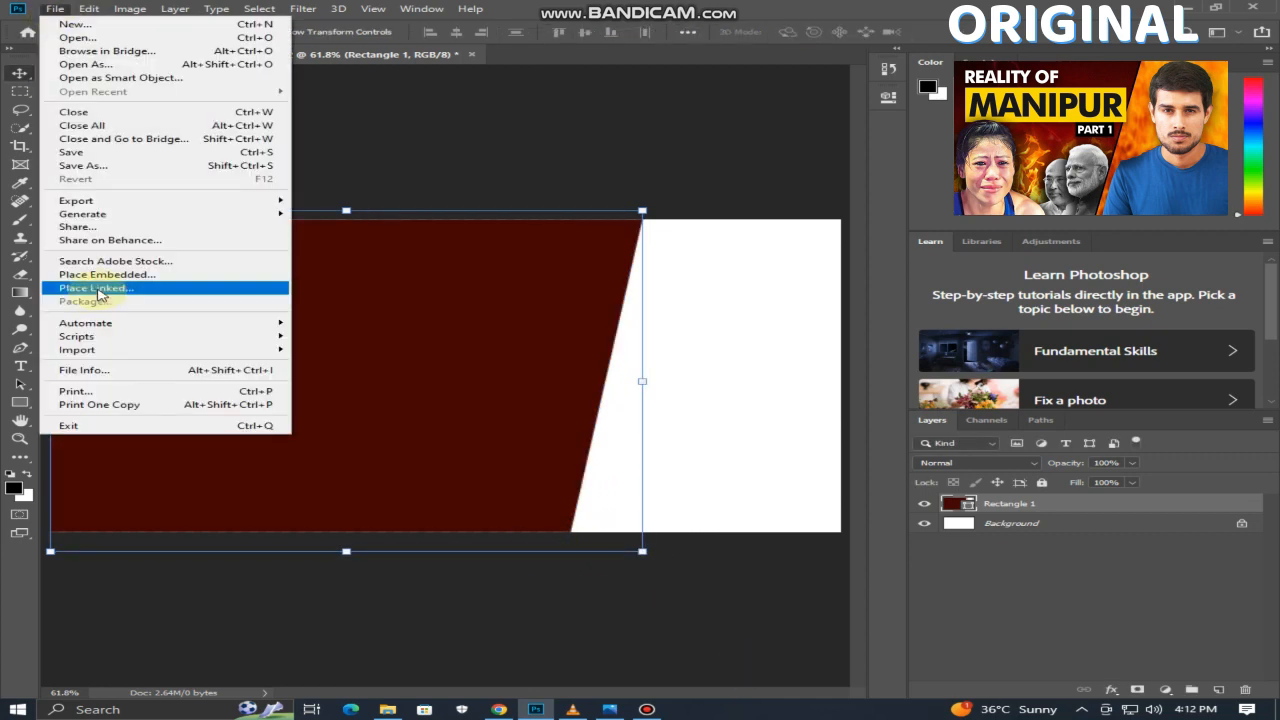
{"action": "left_click", "coordinate": [86, 274]}
{"action": "double_click", "coordinate": [335, 240]}
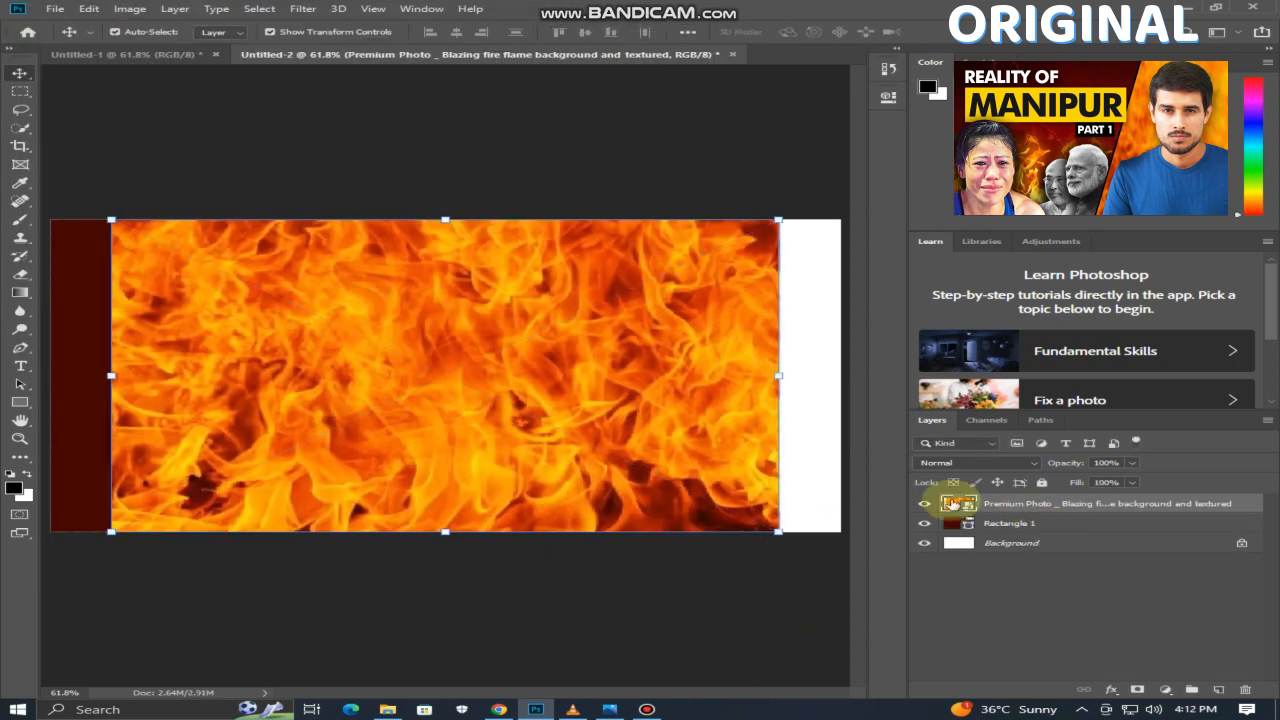
{"action": "left_click_drag", "start_coordinate": [632, 470], "coordinate": [682, 466]}
{"action": "left_click_drag", "start_coordinate": [962, 506], "coordinate": [960, 530]}
{"action": "left_click_drag", "start_coordinate": [689, 477], "coordinate": [752, 477]}
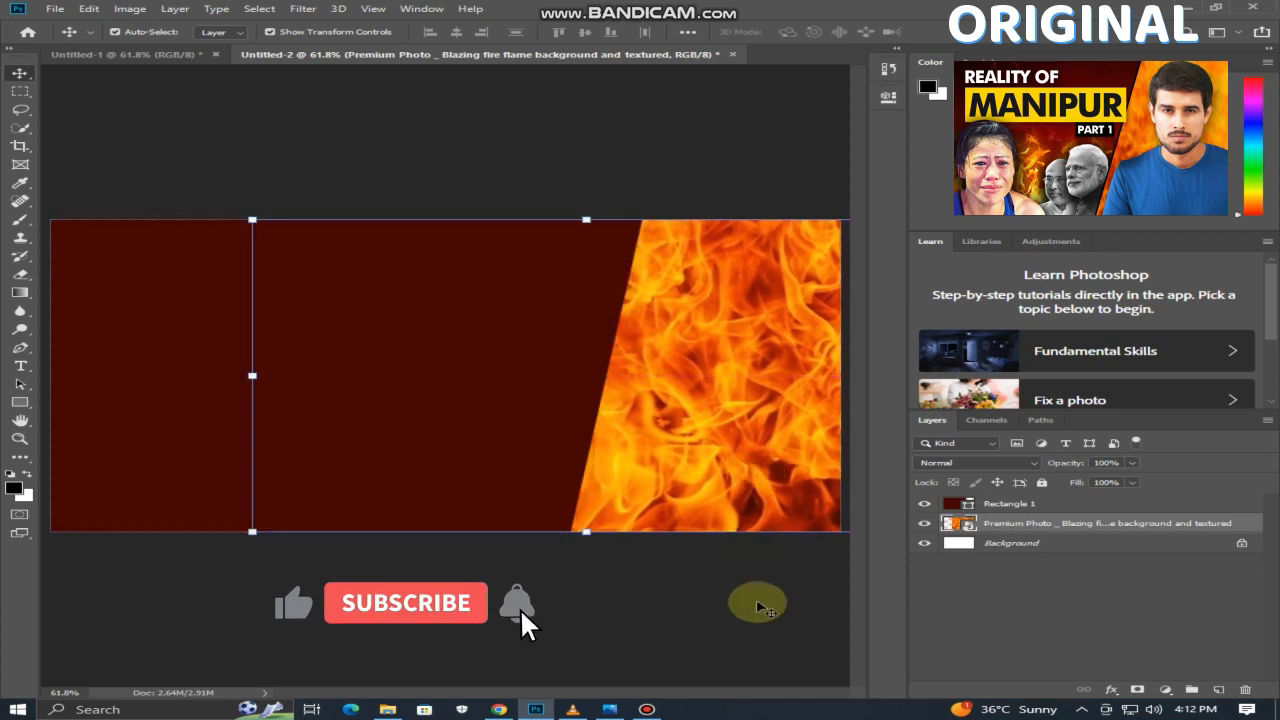
{"action": "left_click", "coordinate": [749, 586]}
Add a Solid Color fill layer in bright orange.
{"action": "left_click", "coordinate": [1166, 690]}
{"action": "left_click", "coordinate": [1158, 443]}
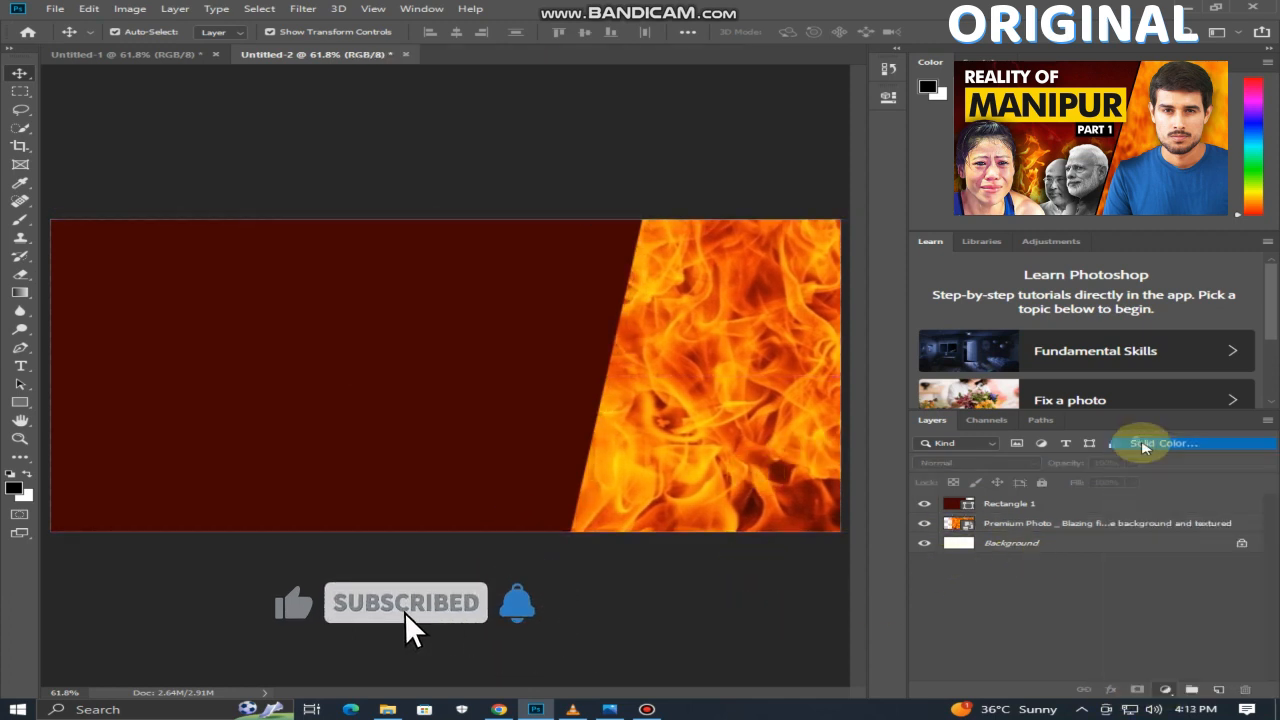
{"action": "left_click", "coordinate": [651, 321]}
{"action": "left_click_drag", "start_coordinate": [652, 319], "coordinate": [654, 320]}
{"action": "left_click_drag", "start_coordinate": [563, 234], "coordinate": [642, 150]}
{"action": "left_click_drag", "start_coordinate": [657, 325], "coordinate": [655, 328]}
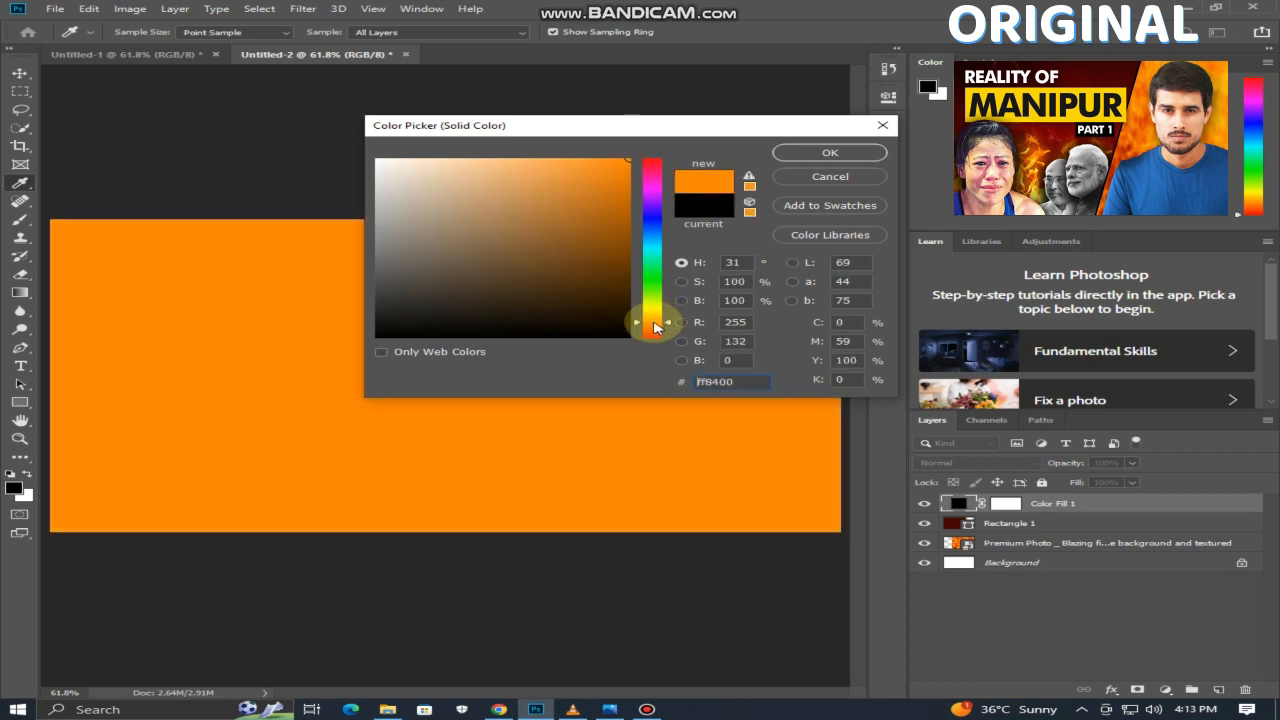
{"action": "left_click", "coordinate": [830, 152]}
Place the orange fill layer between the maroon rectangle and the fire image and lower its opacity to about 48%.
{"action": "left_click_drag", "start_coordinate": [965, 503], "coordinate": [1018, 541]}
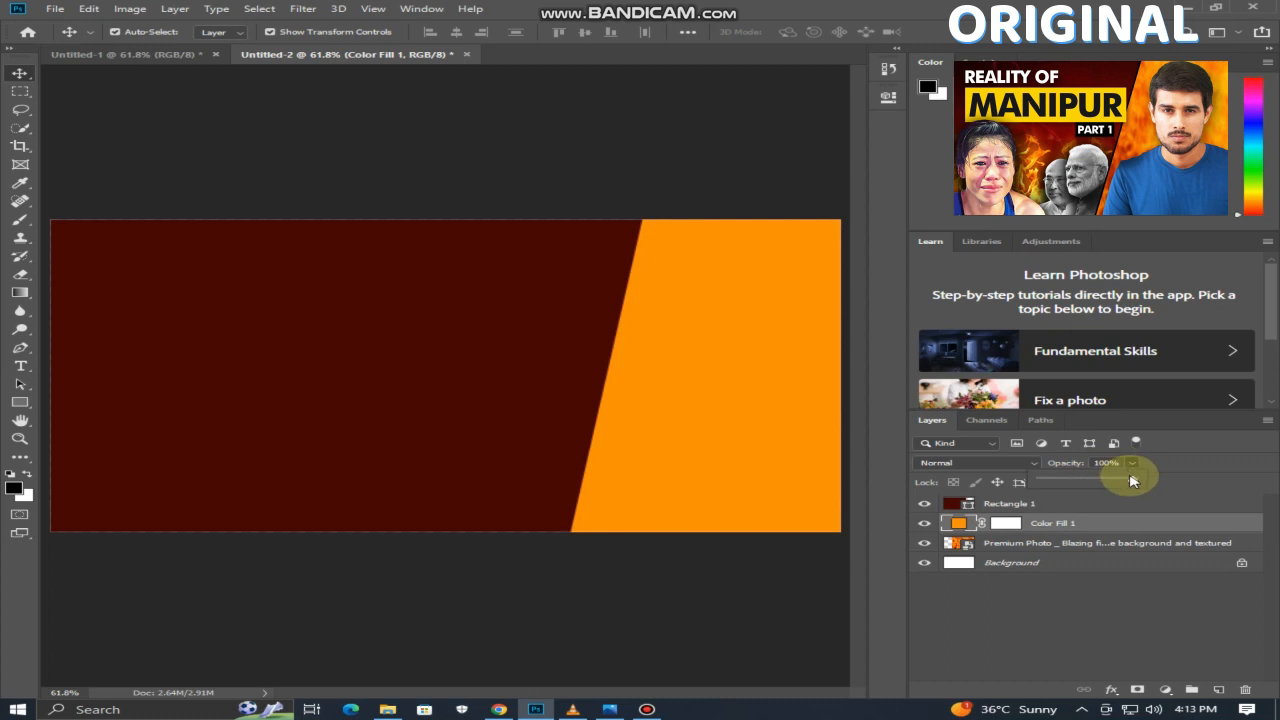
{"action": "left_click_drag", "start_coordinate": [1090, 486], "coordinate": [1087, 486]}
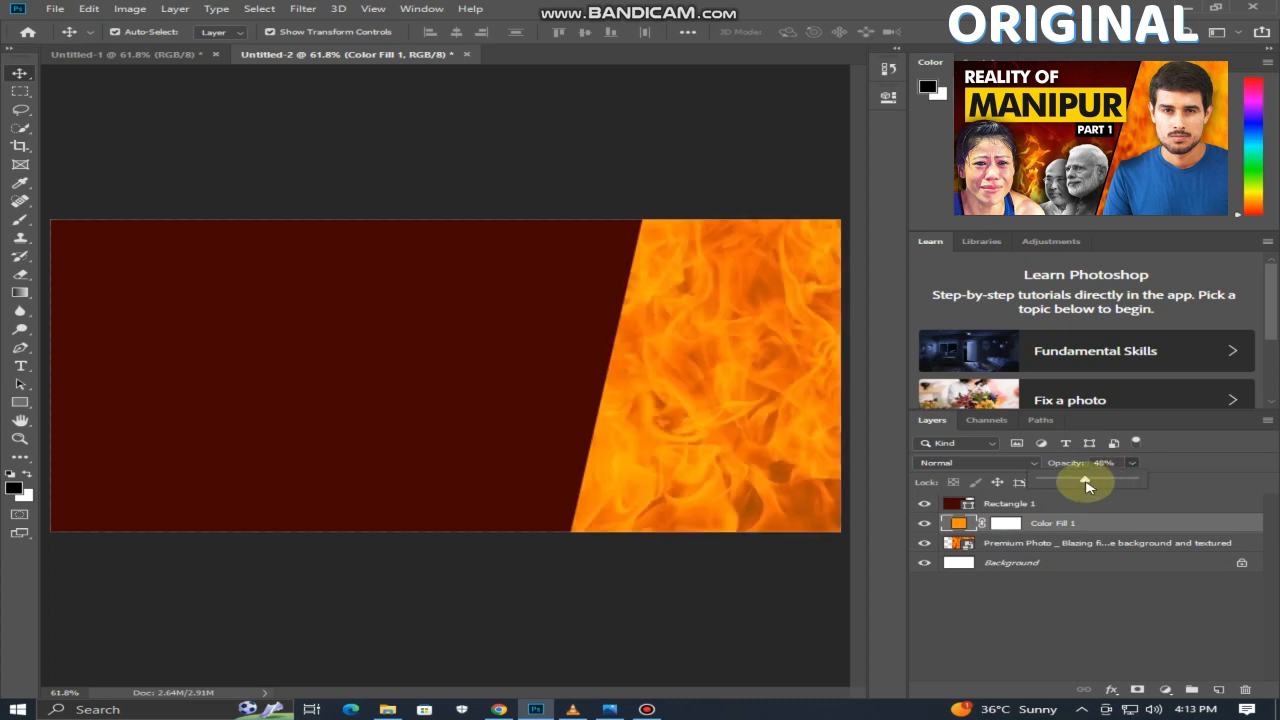
{"action": "left_click", "coordinate": [1043, 646]}
Draw a thin black vertical bar about 11 × 732 px near the right side of the maroon area.
{"action": "left_click", "coordinate": [20, 402]}
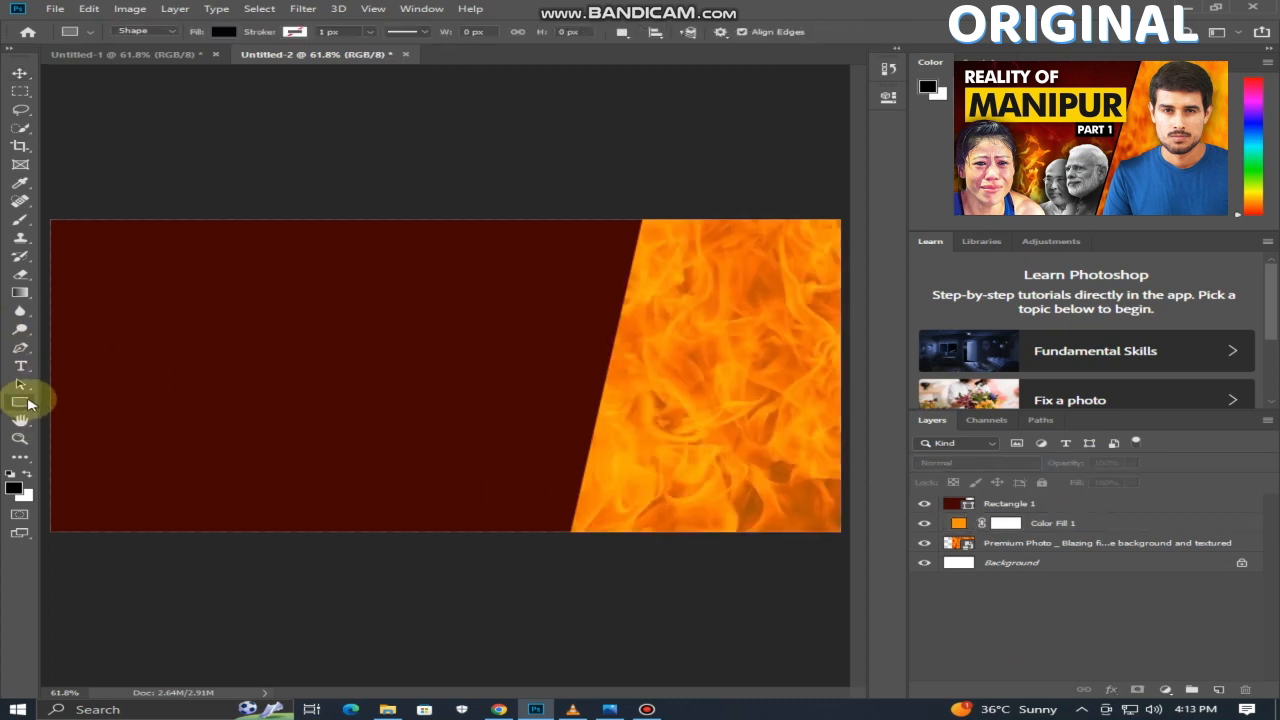
{"action": "left_click_drag", "start_coordinate": [560, 220], "coordinate": [564, 535]}
{"action": "key", "text": "v"}
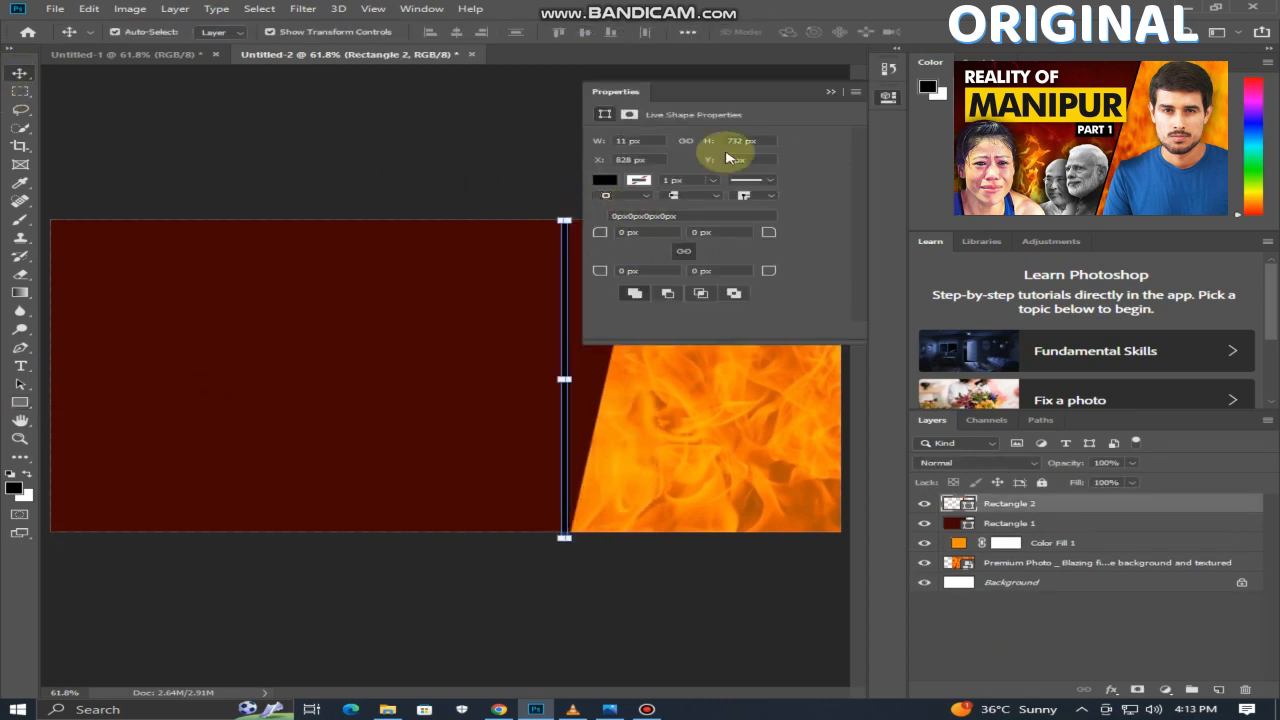
{"action": "left_click", "coordinate": [830, 91]}
Rotate the black bar about 9° and align it along the slanted edge between the maroon area and the fire.
{"action": "left_click_drag", "start_coordinate": [563, 206], "coordinate": [605, 218]}
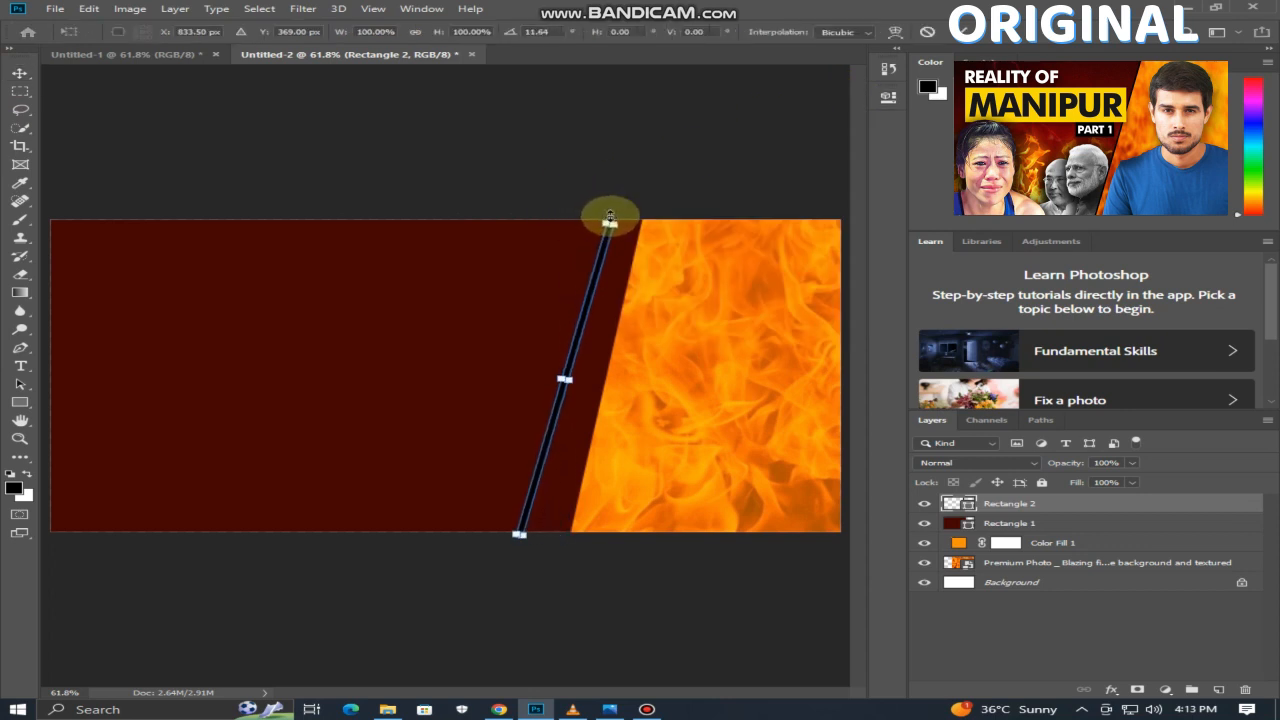
{"action": "left_click_drag", "start_coordinate": [580, 329], "coordinate": [612, 326]}
{"action": "left_click_drag", "start_coordinate": [553, 543], "coordinate": [560, 545]}
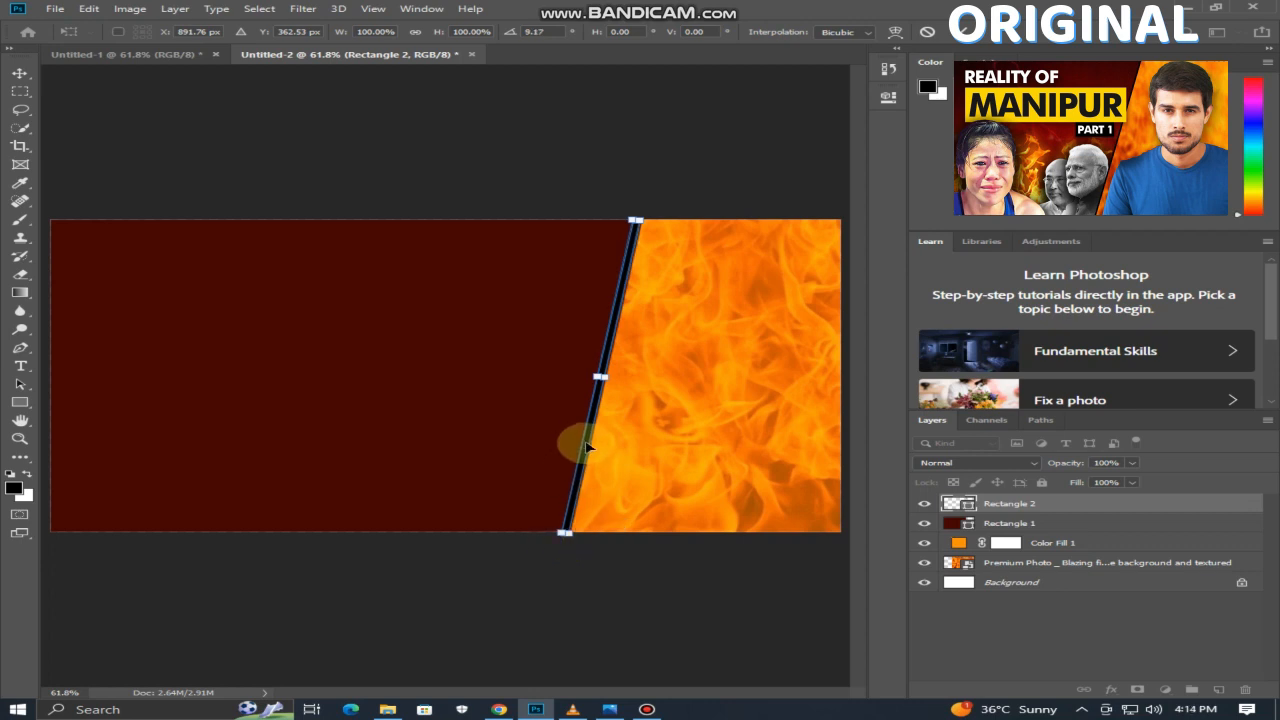
{"action": "left_click_drag", "start_coordinate": [588, 447], "coordinate": [588, 447]}
{"action": "left_click", "coordinate": [608, 649]}
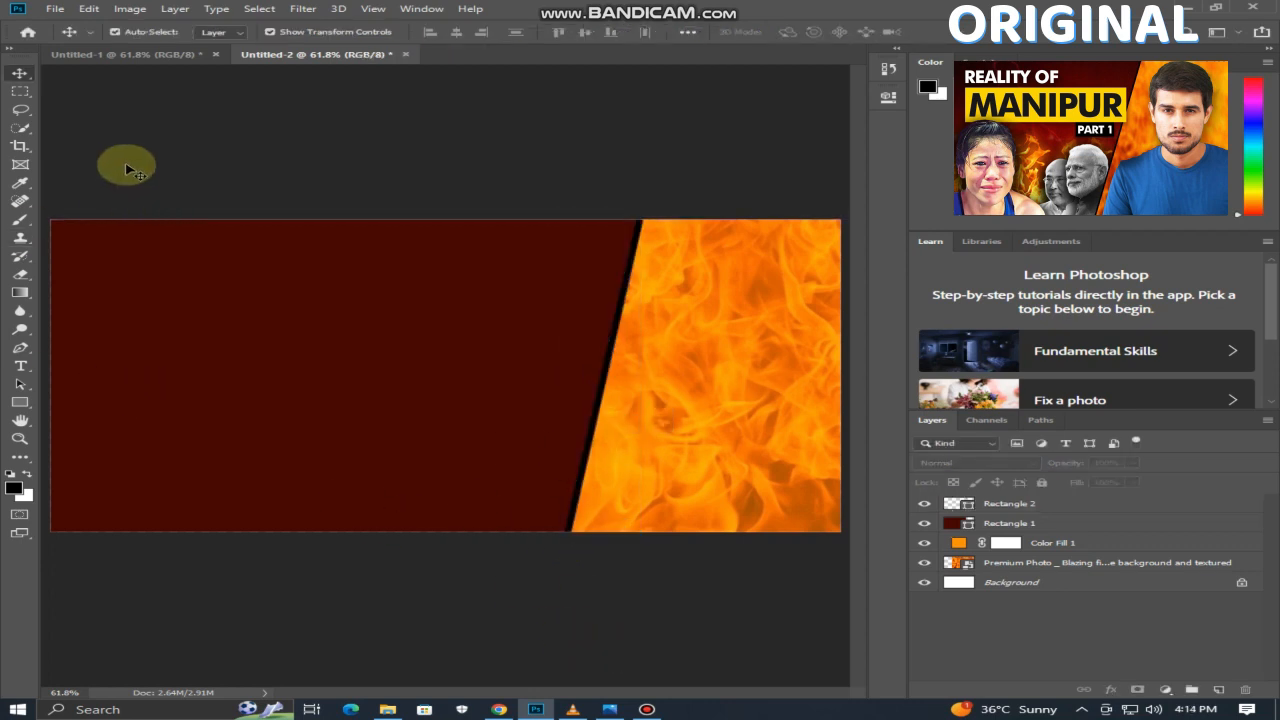
{"action": "mouse_move", "coordinate": [249, 329]}
{"action": "left_mouse_down"}
{"action": "mouse_move", "coordinate": [226, 340]}
{"action": "mouse_move", "coordinate": [255, 342]}
{"action": "left_mouse_up"}
{"action": "left_click", "coordinate": [623, 623]}
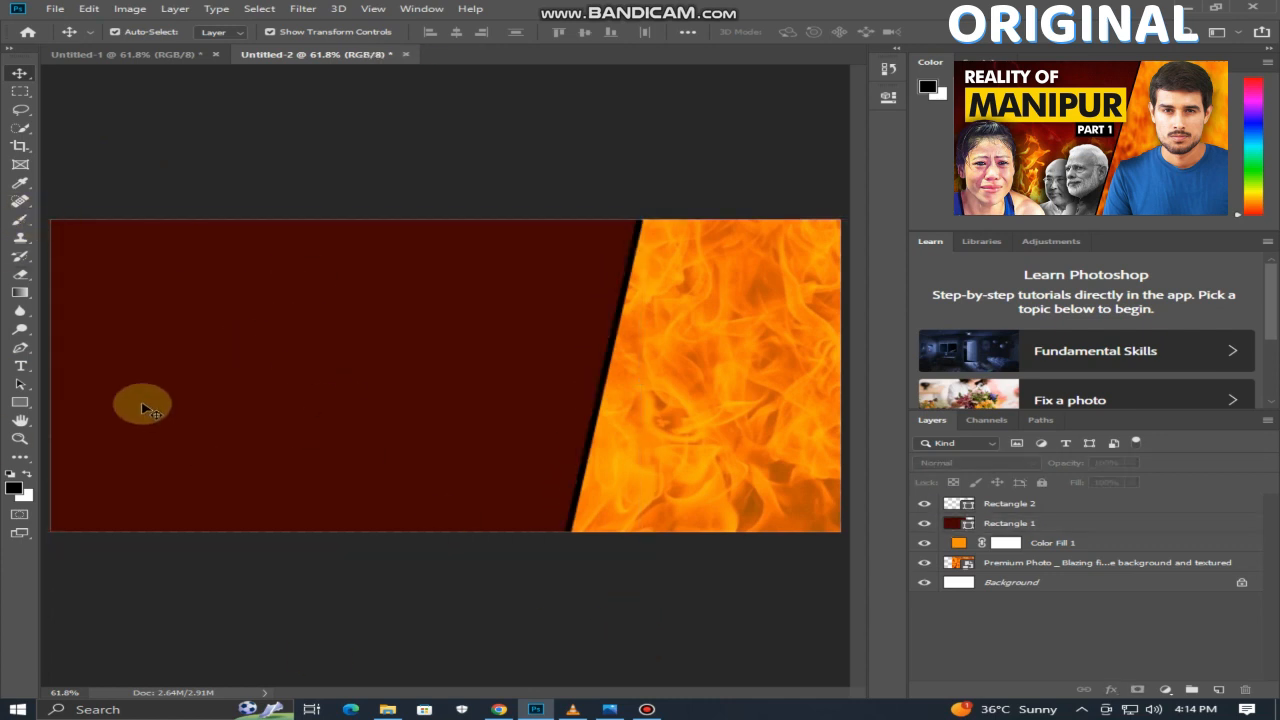
Add the text "REALITY OF", enlarge it to about 34 pt and position it in the upper left of the maroon area.
{"action": "left_click", "coordinate": [22, 370]}
{"action": "left_click", "coordinate": [78, 240]}
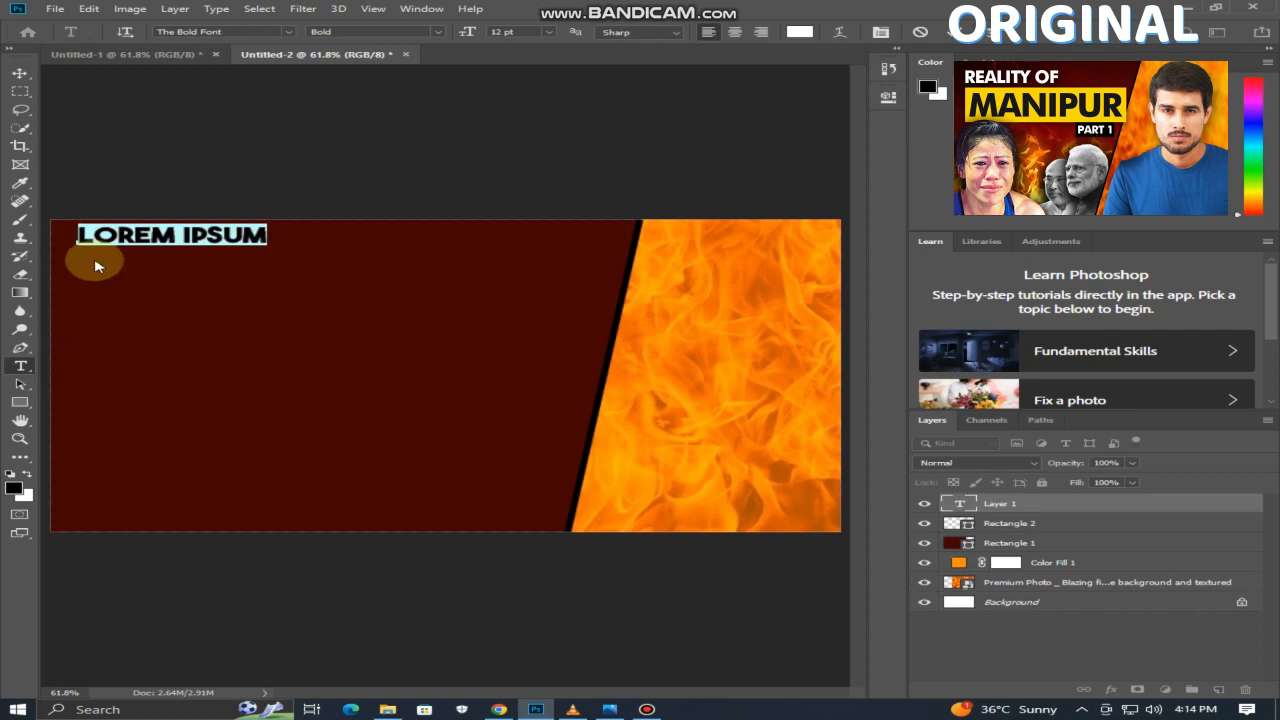
{"action": "type", "text": "REALITY "}
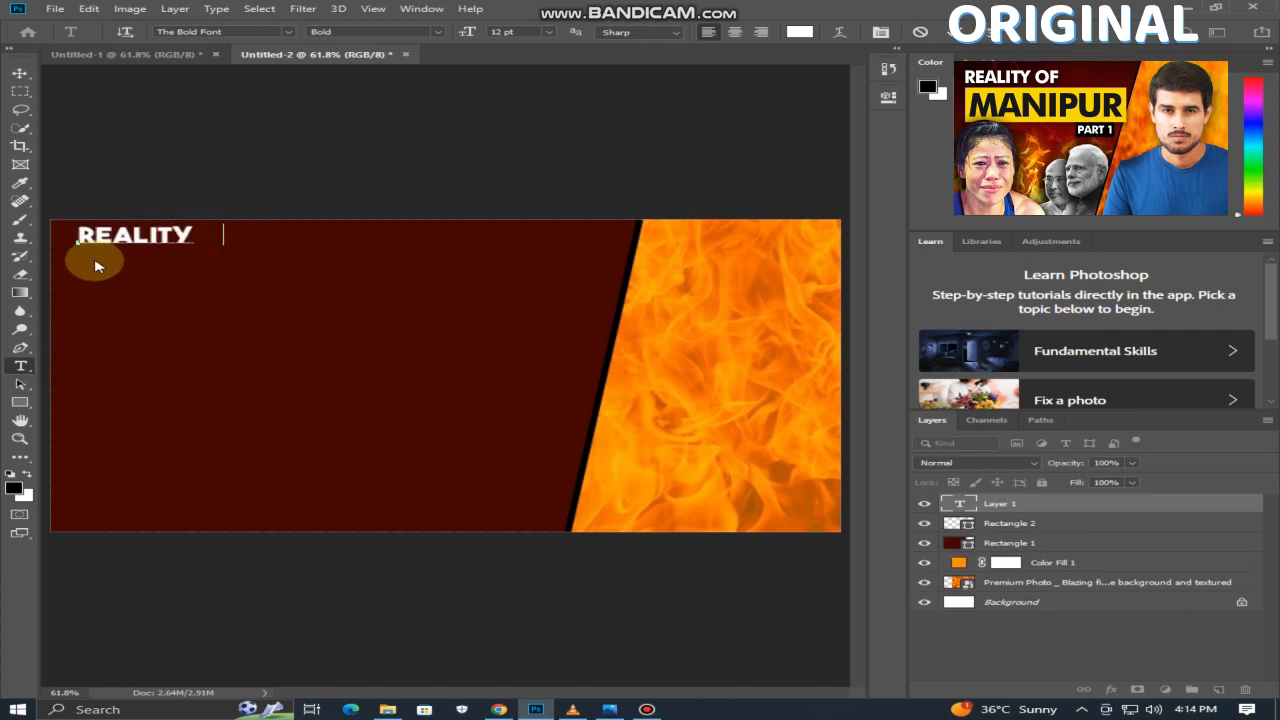
{"action": "type", "text": "OF"}
{"action": "left_click_drag", "start_coordinate": [241, 244], "coordinate": [534, 311]}
{"action": "left_click_drag", "start_coordinate": [391, 356], "coordinate": [381, 350]}
{"action": "left_click_drag", "start_coordinate": [525, 314], "coordinate": [381, 283]}
{"action": "left_click", "coordinate": [320, 651]}
Search the font list for "the" and apply The Bold Font Bold to the "REALITY OF" text.
{"action": "left_click", "coordinate": [244, 254]}
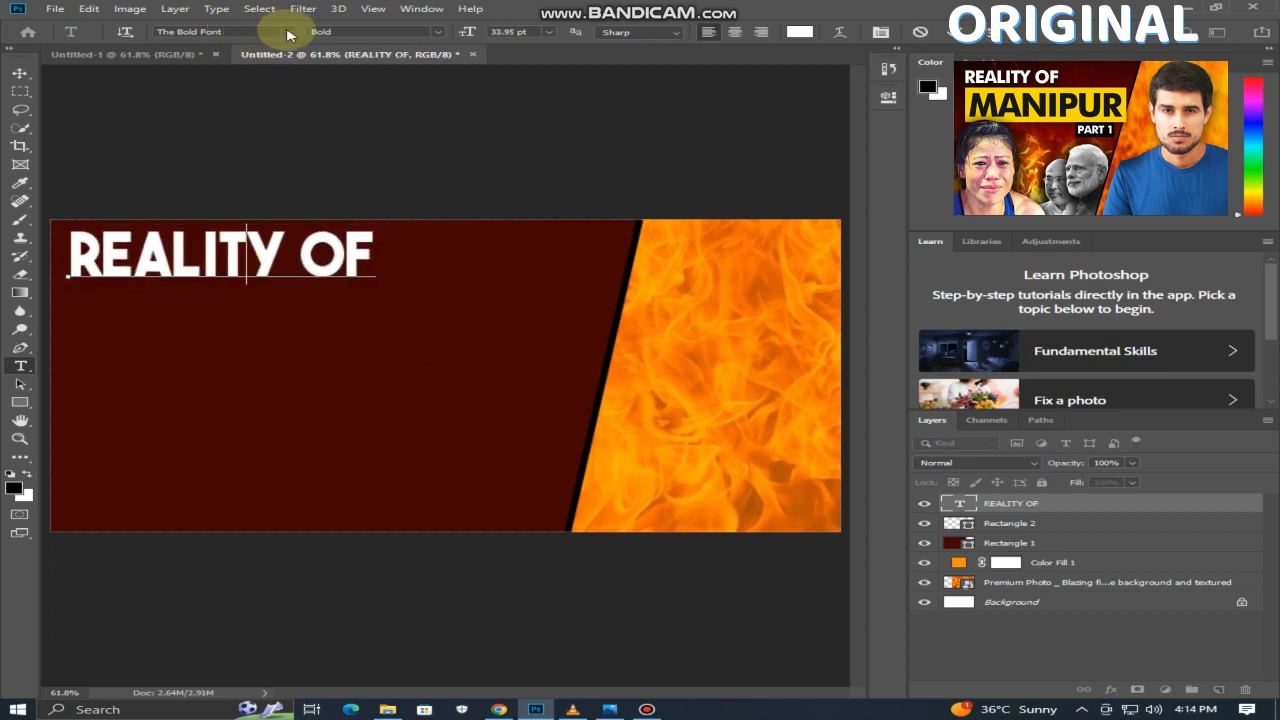
{"action": "type", "text": "Fon"}
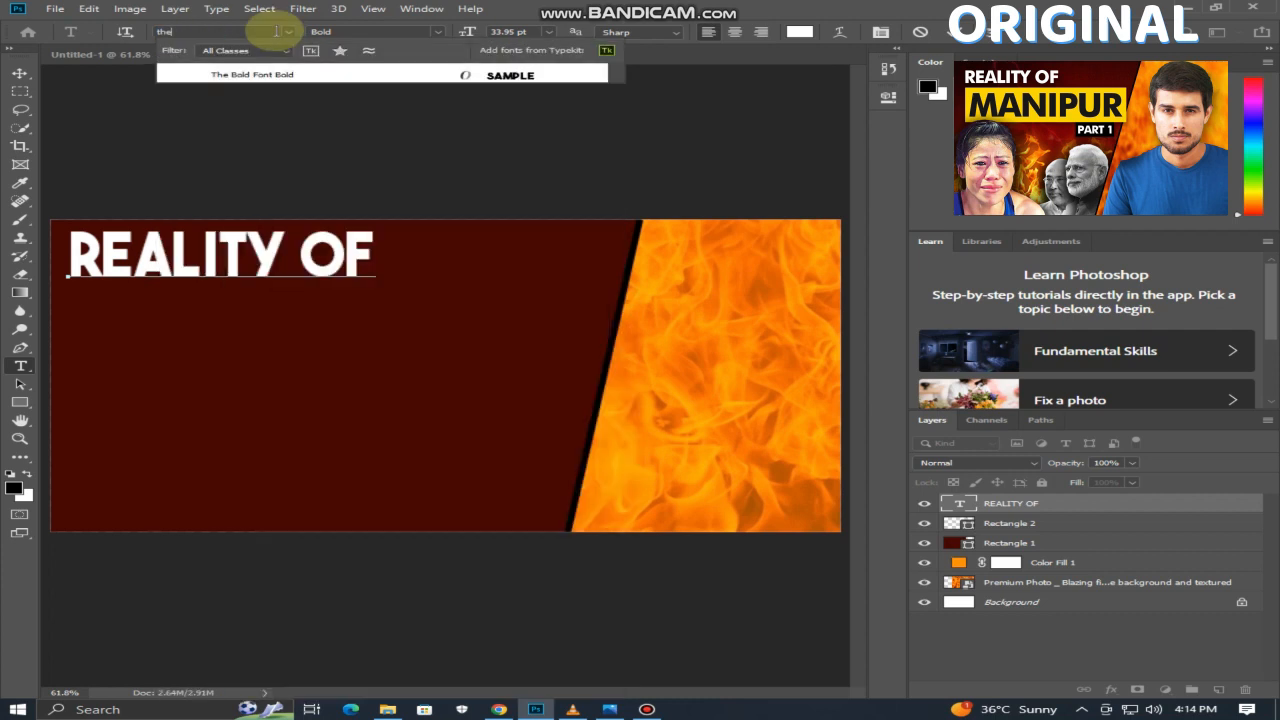
{"action": "left_click", "coordinate": [255, 76]}
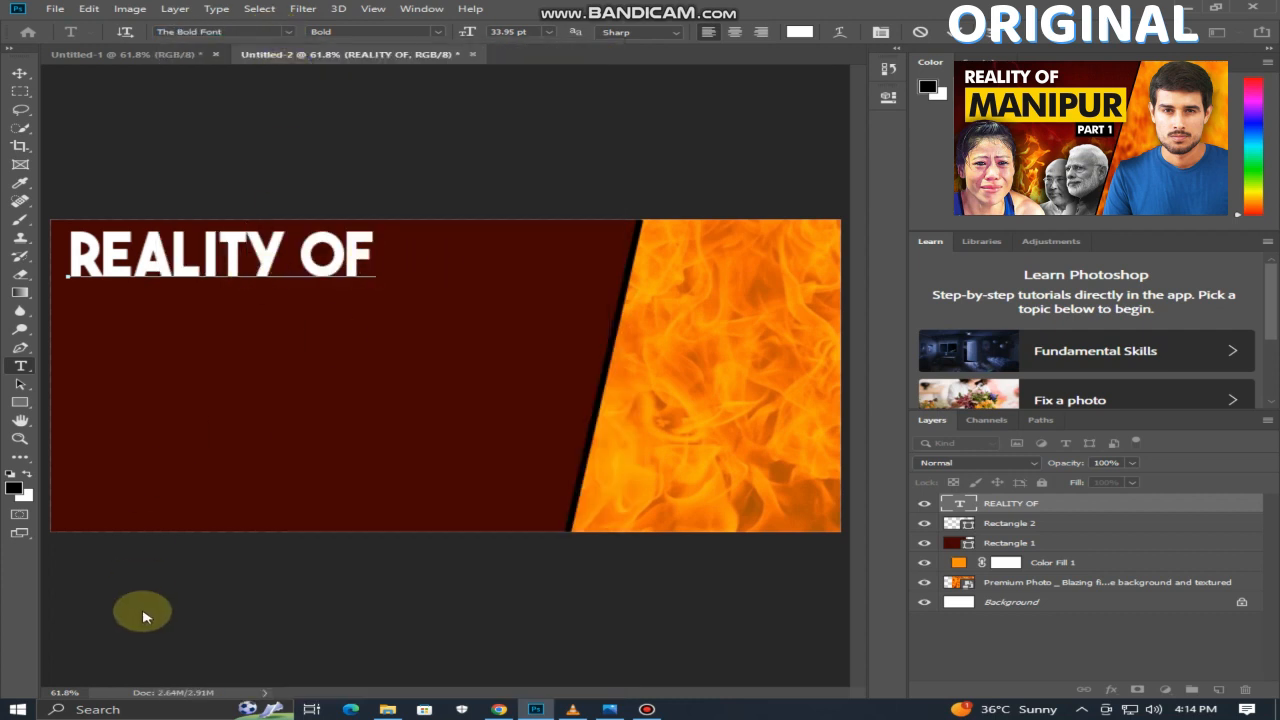
Draw a rectangle about 896 × 173 px below the "REALITY OF" text and fill it with golden yellow.
{"action": "left_click", "coordinate": [20, 401]}
{"action": "left_click_drag", "start_coordinate": [70, 286], "coordinate": [622, 359]}
{"action": "left_click", "coordinate": [604, 180]}
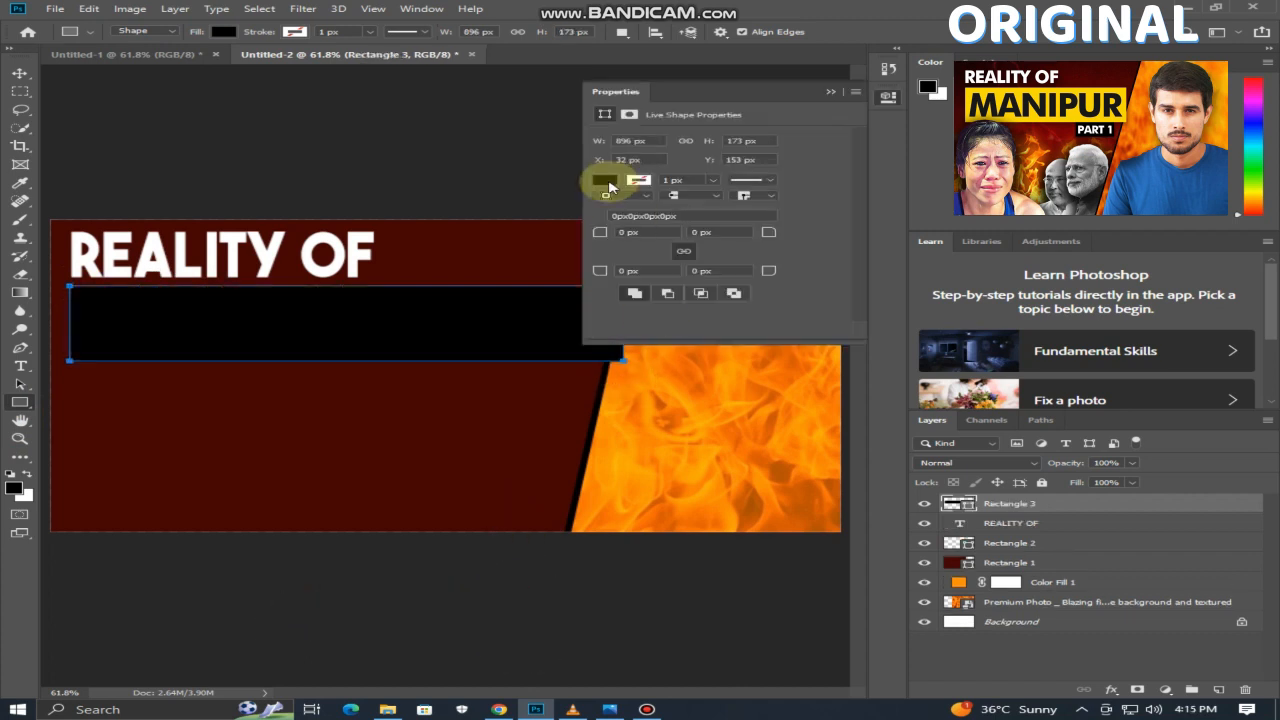
{"action": "left_click", "coordinate": [797, 207]}
{"action": "left_click", "coordinate": [652, 316]}
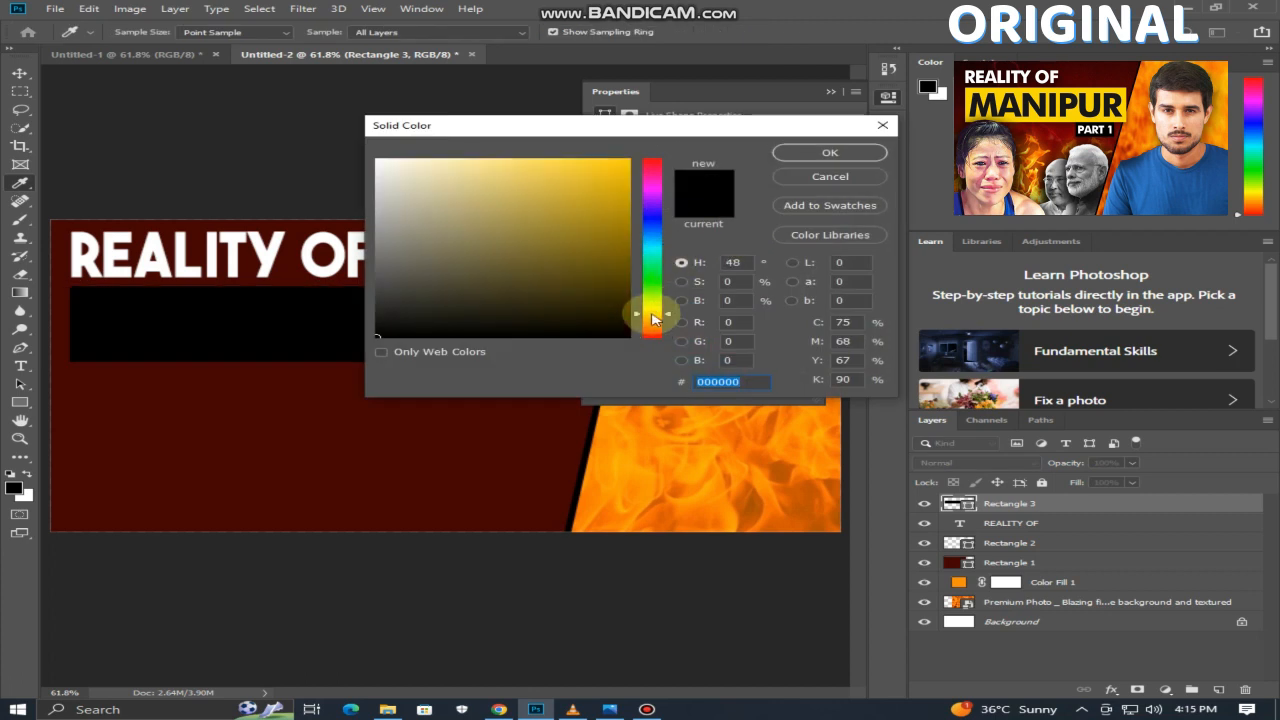
{"action": "left_click", "coordinate": [600, 227]}
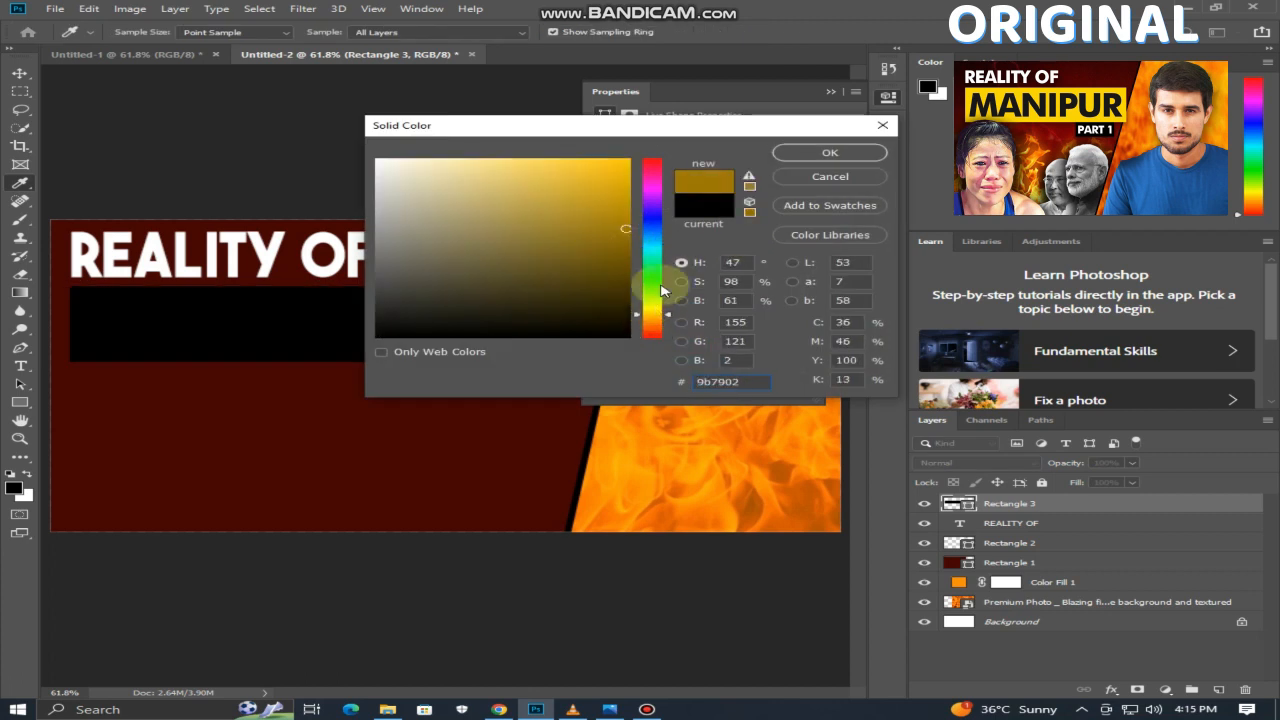
{"action": "left_click_drag", "start_coordinate": [609, 232], "coordinate": [619, 199]}
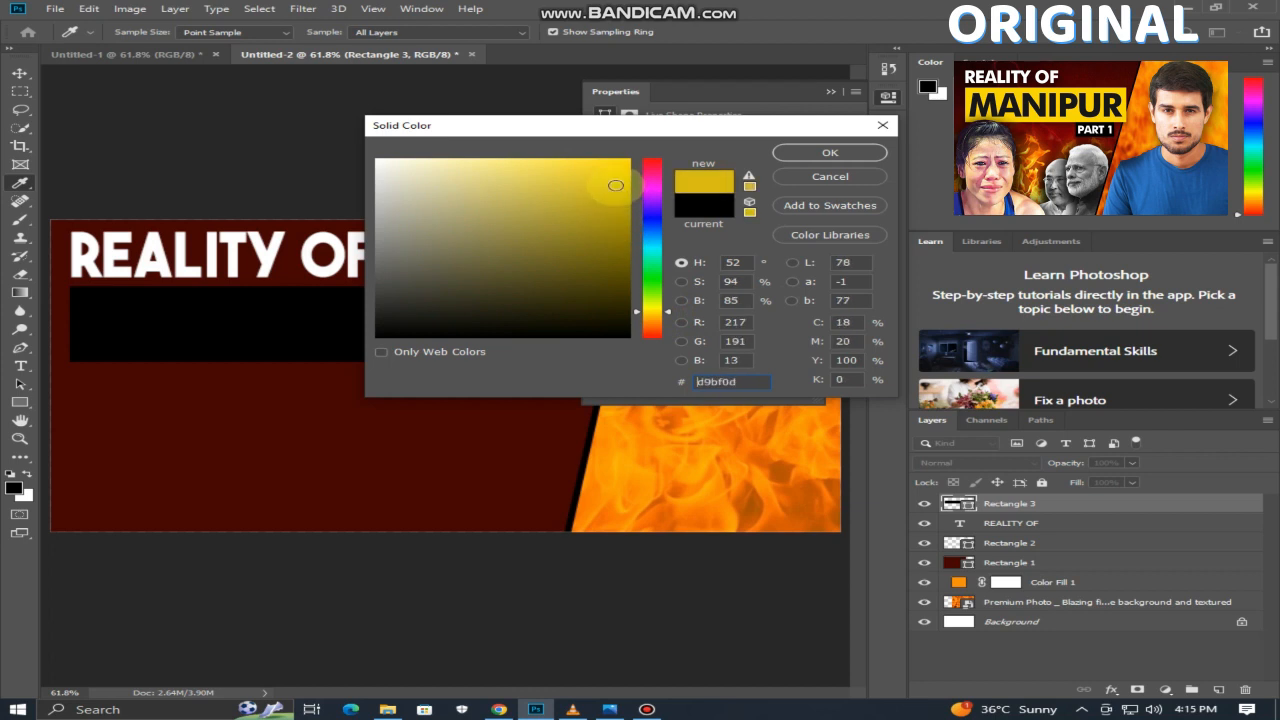
{"action": "left_click", "coordinate": [862, 156]}
{"action": "left_click", "coordinate": [398, 572]}
{"action": "left_click", "coordinate": [752, 184]}
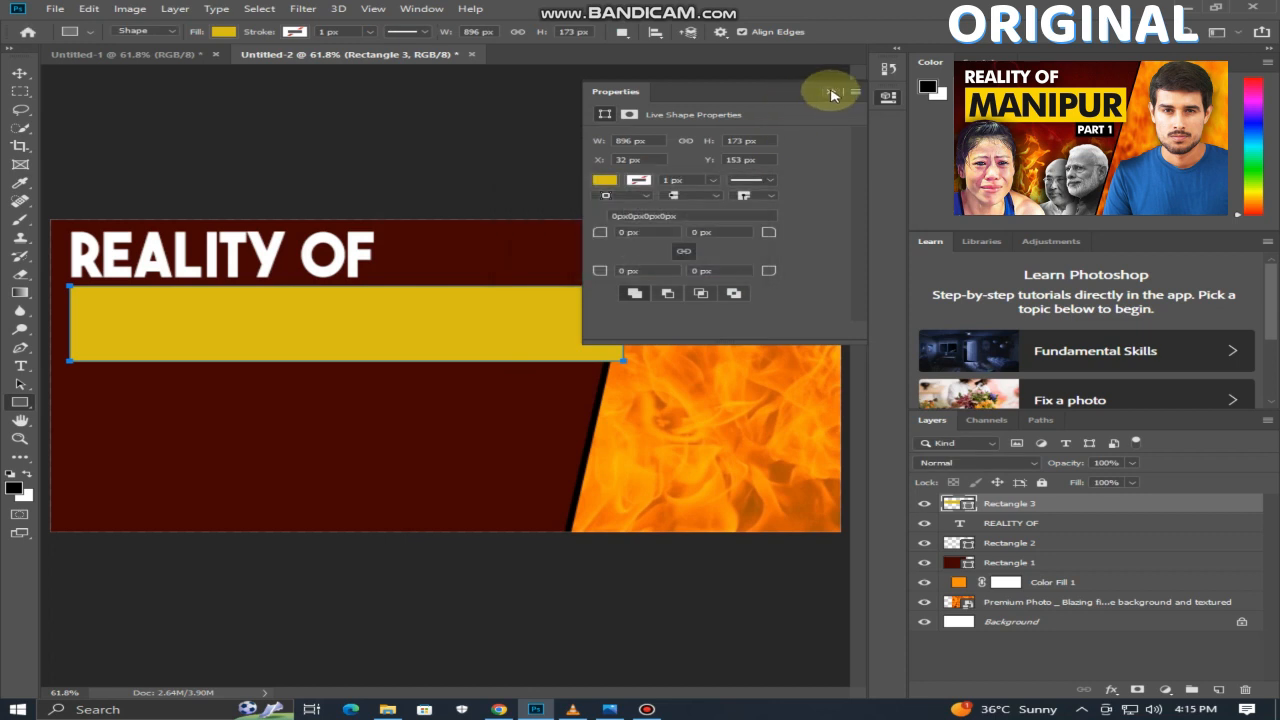
{"action": "left_click", "coordinate": [829, 93]}
{"action": "left_click", "coordinate": [20, 365]}
{"action": "left_click", "coordinate": [109, 334]}
{"action": "left_click", "coordinate": [233, 505]}
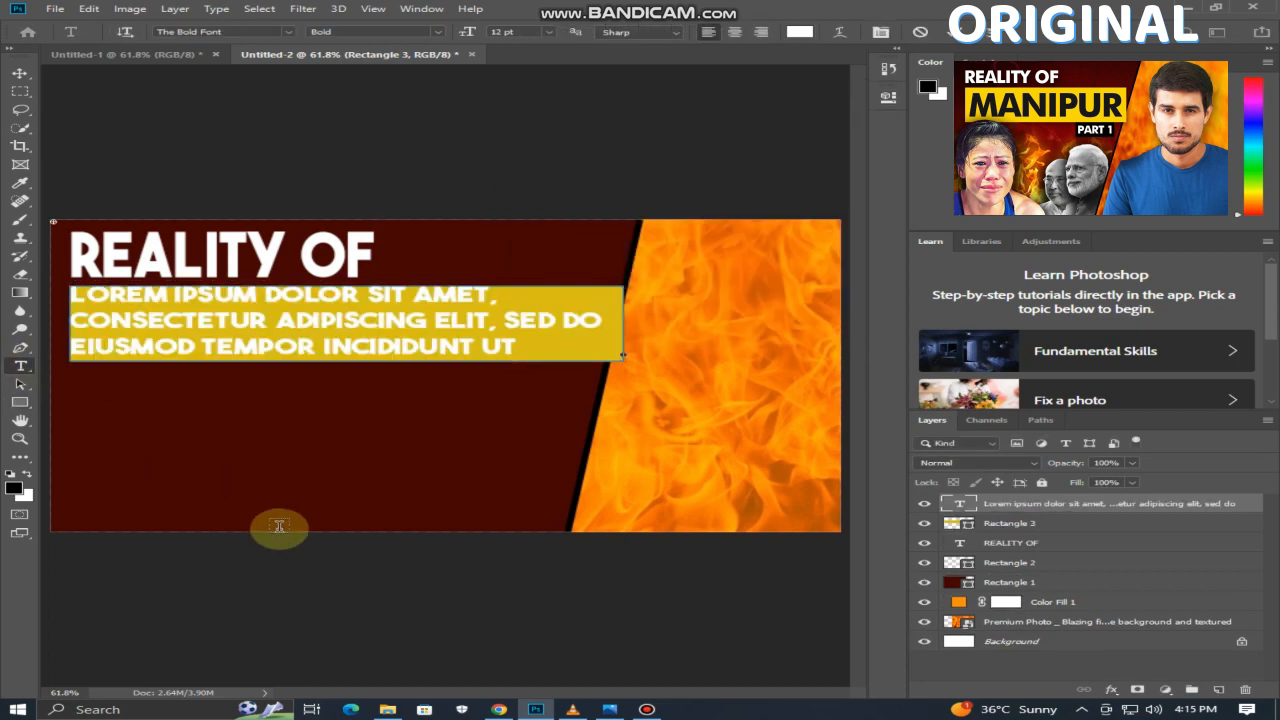
{"action": "left_click", "coordinate": [431, 347]}
{"action": "key", "text": "ctrl+a"}
{"action": "key", "text": "BackSpace"}
{"action": "left_click", "coordinate": [958, 504]}
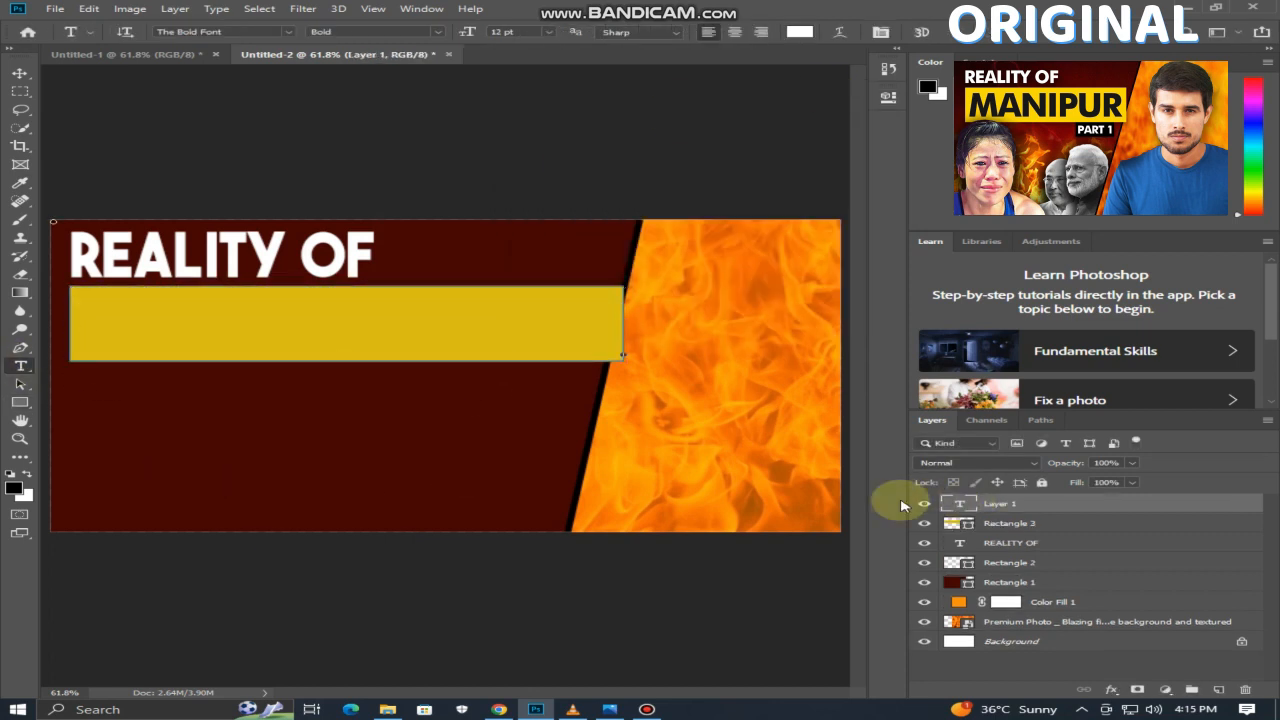
{"action": "right_click", "coordinate": [1054, 504]}
{"action": "left_click", "coordinate": [880, 132]}
{"action": "left_click", "coordinate": [563, 271]}
Add the text "MANIPUR", scale it to about 45 pt and fit it inside the golden yellow bar.
{"action": "left_click", "coordinate": [126, 398]}
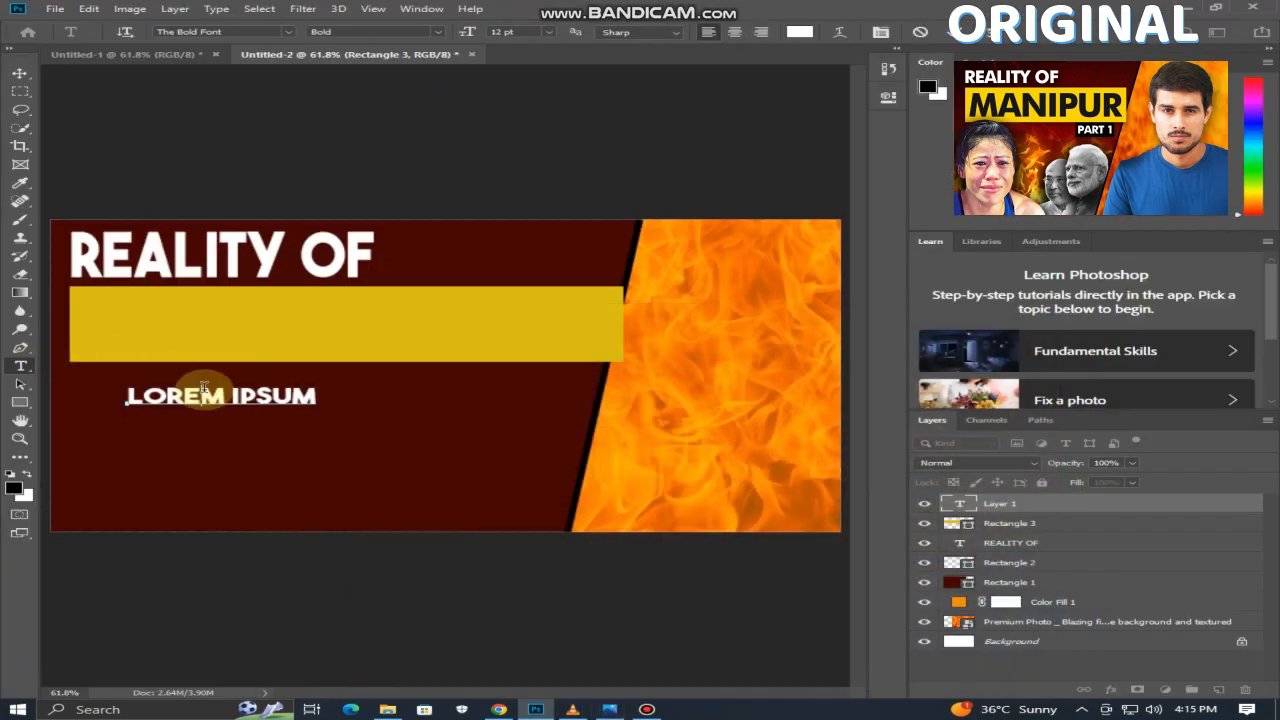
{"action": "type", "text": "MANIPUR"}
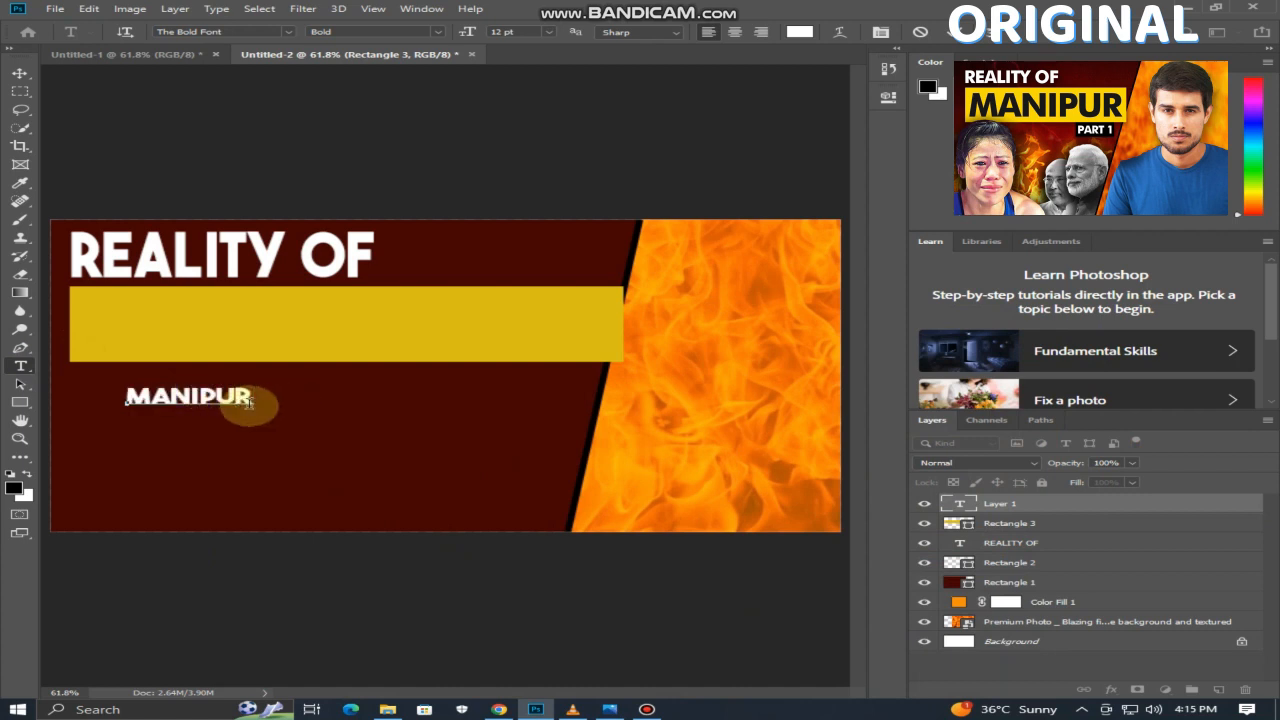
{"action": "left_click_drag", "start_coordinate": [253, 408], "coordinate": [552, 461]}
{"action": "left_click_drag", "start_coordinate": [477, 495], "coordinate": [425, 392]}
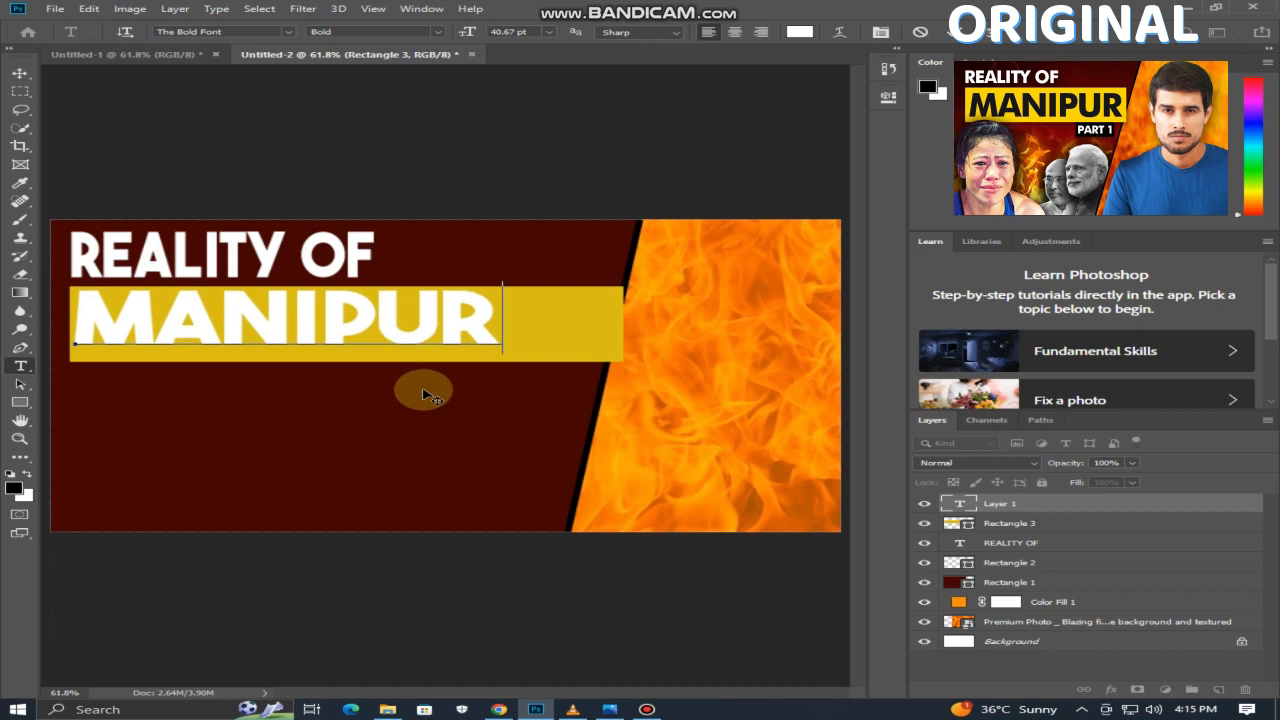
{"action": "left_click_drag", "start_coordinate": [502, 346], "coordinate": [612, 364]}
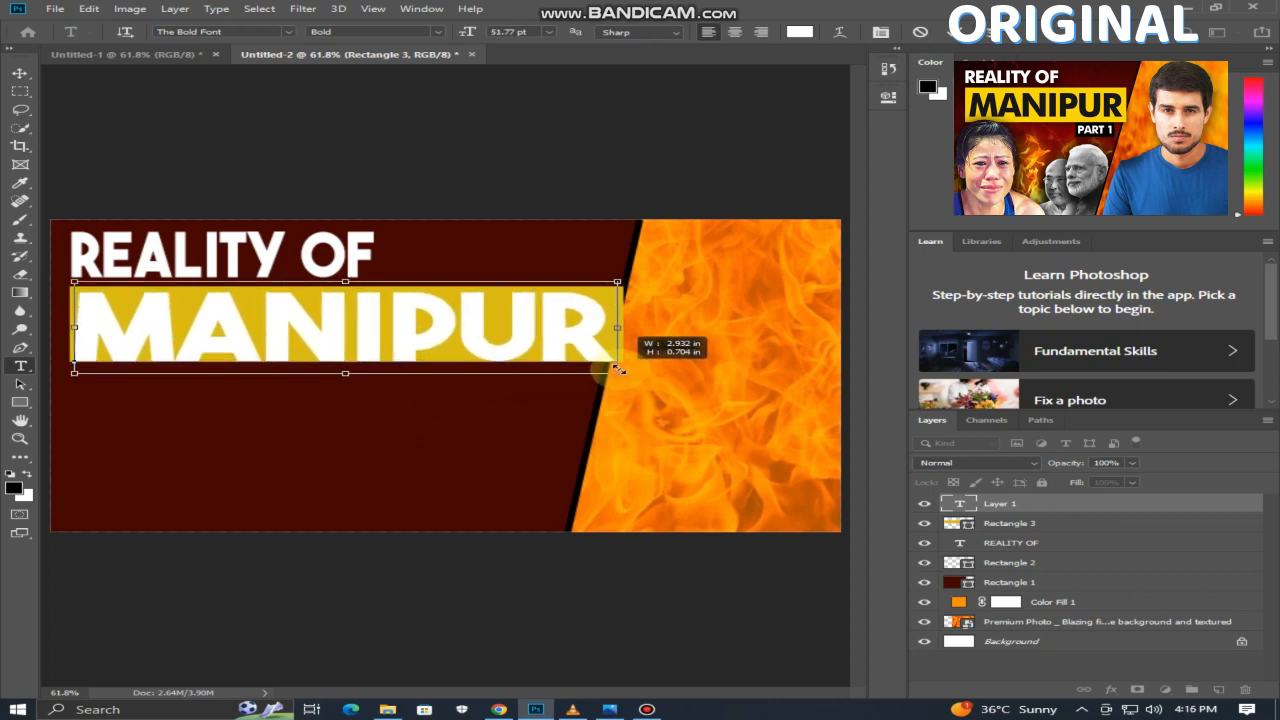
{"action": "left_click_drag", "start_coordinate": [349, 372], "coordinate": [311, 408]}
{"action": "left_click", "coordinate": [336, 594]}
{"action": "left_click", "coordinate": [300, 366]}
Recolor the "MANIPUR" text to black.
{"action": "double_click", "coordinate": [322, 321]}
{"action": "left_click", "coordinate": [800, 31]}
{"action": "left_click_drag", "start_coordinate": [534, 214], "coordinate": [466, 349]}
{"action": "left_click", "coordinate": [830, 152]}
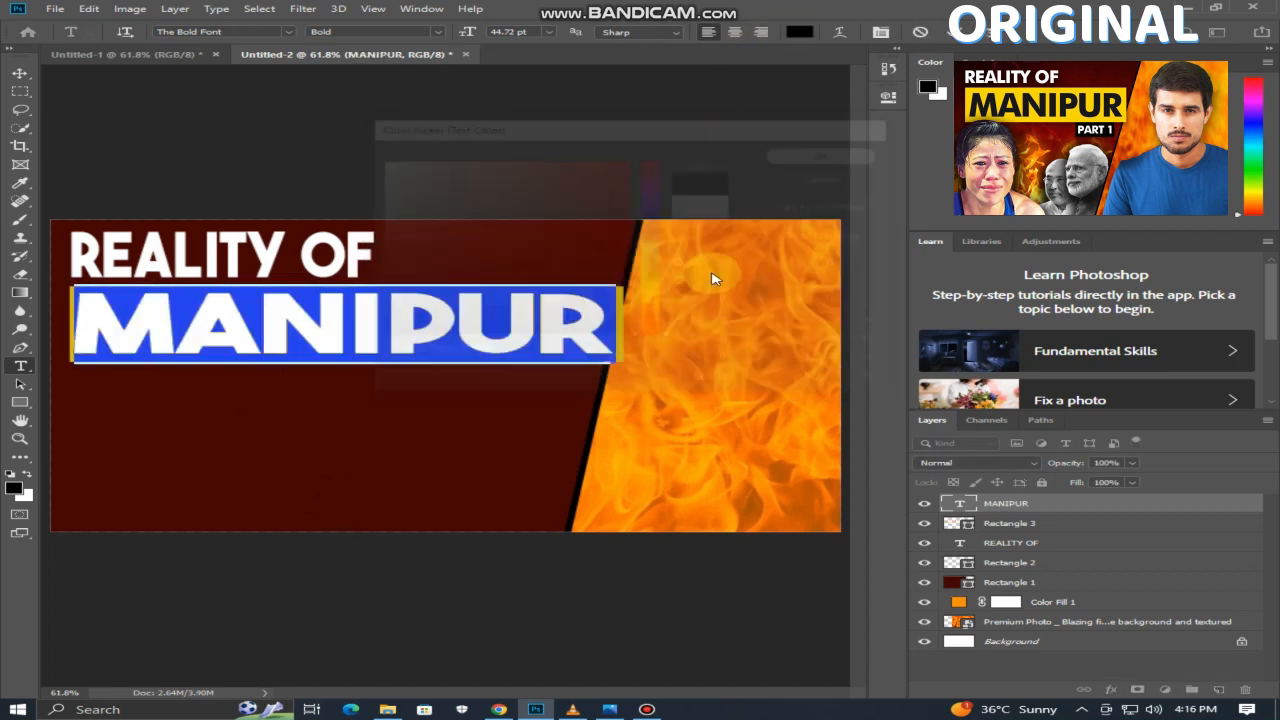
{"action": "left_click", "coordinate": [554, 657]}
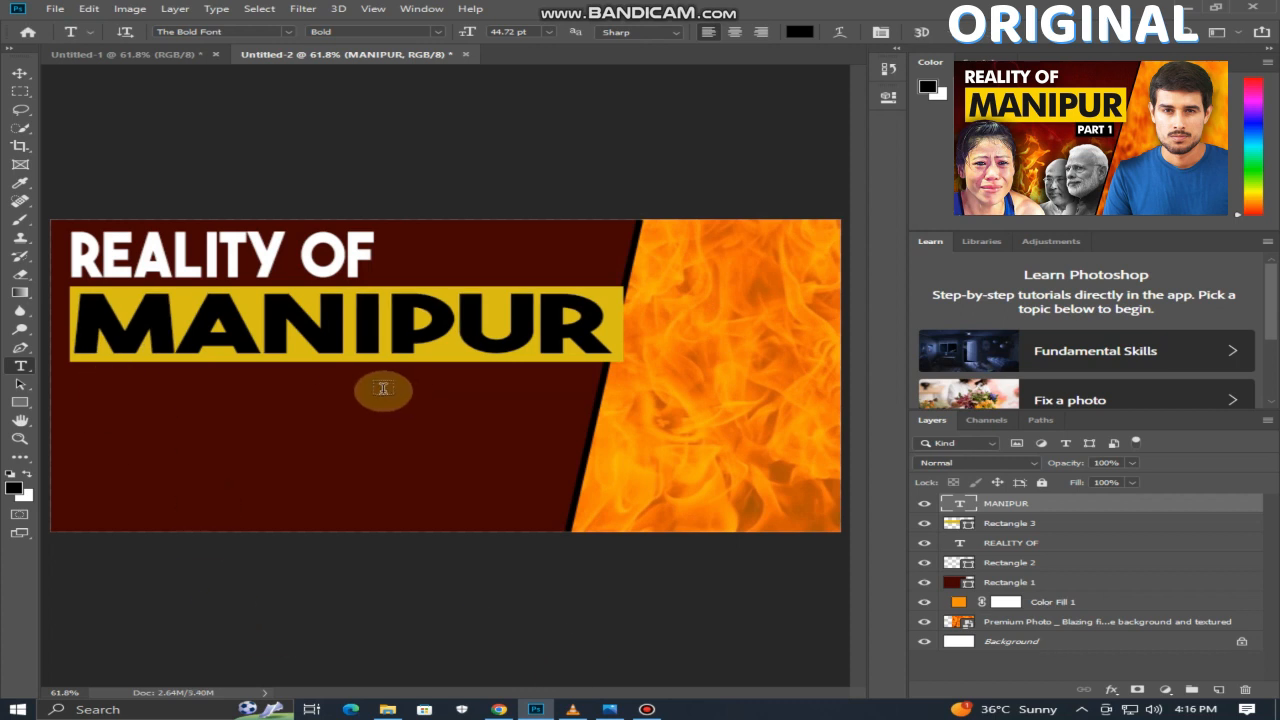
Draw a black rectangle about 219 × 67 px beneath the yellow bar and add white "PART 1" text at about 16 pt inside it.
{"action": "left_click", "coordinate": [20, 402]}
{"action": "left_click_drag", "start_coordinate": [447, 375], "coordinate": [556, 392]}
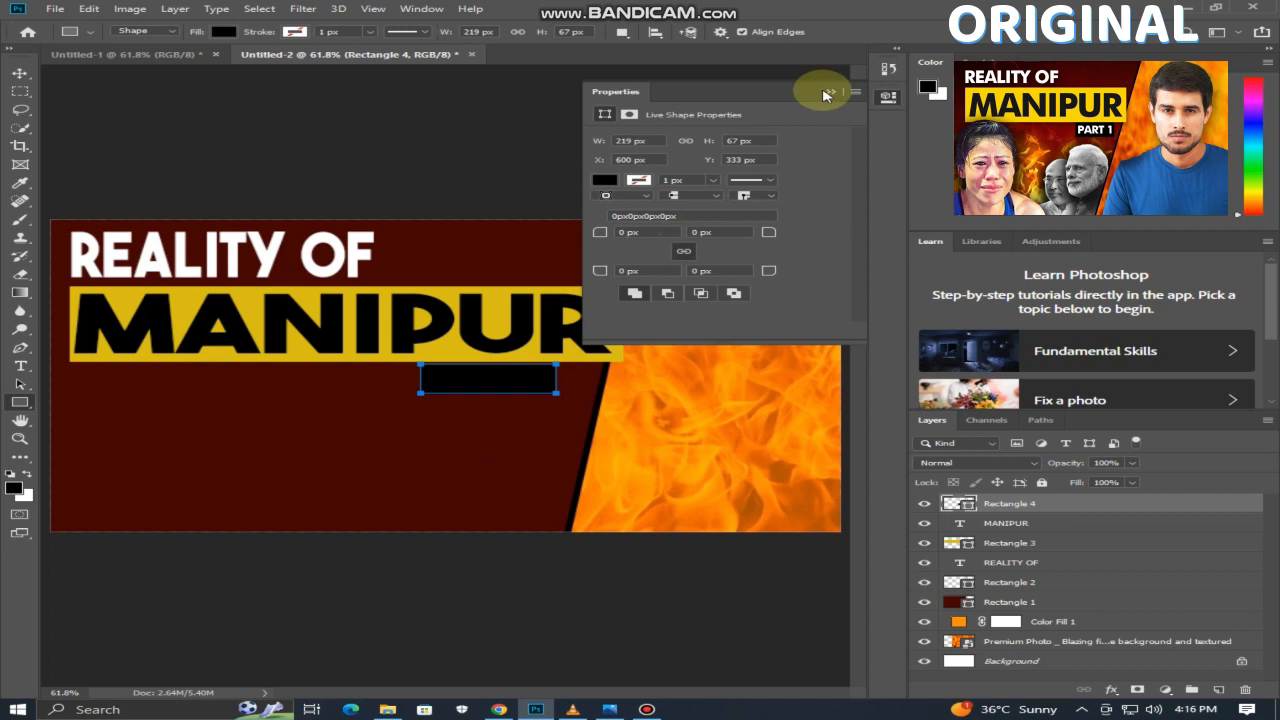
{"action": "left_click", "coordinate": [20, 366]}
{"action": "left_click", "coordinate": [389, 424]}
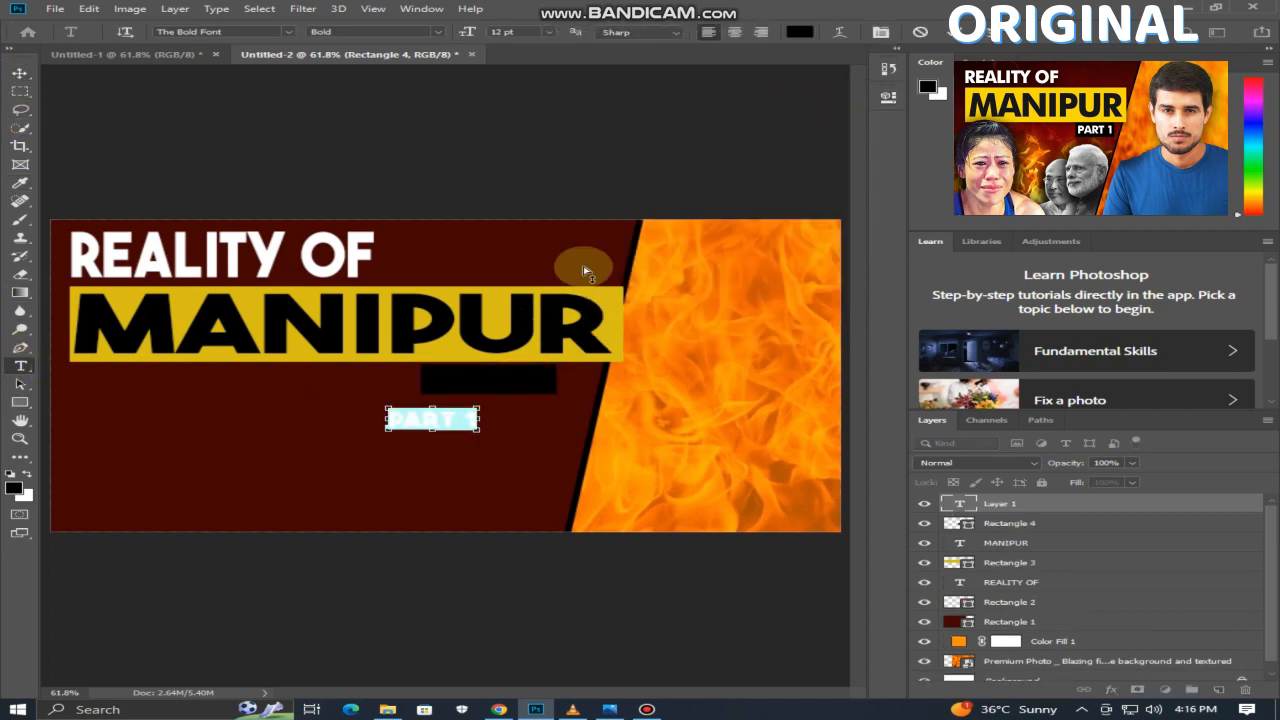
{"action": "left_click", "coordinate": [799, 31]}
{"action": "left_click", "coordinate": [377, 159]}
{"action": "left_click", "coordinate": [815, 157]}
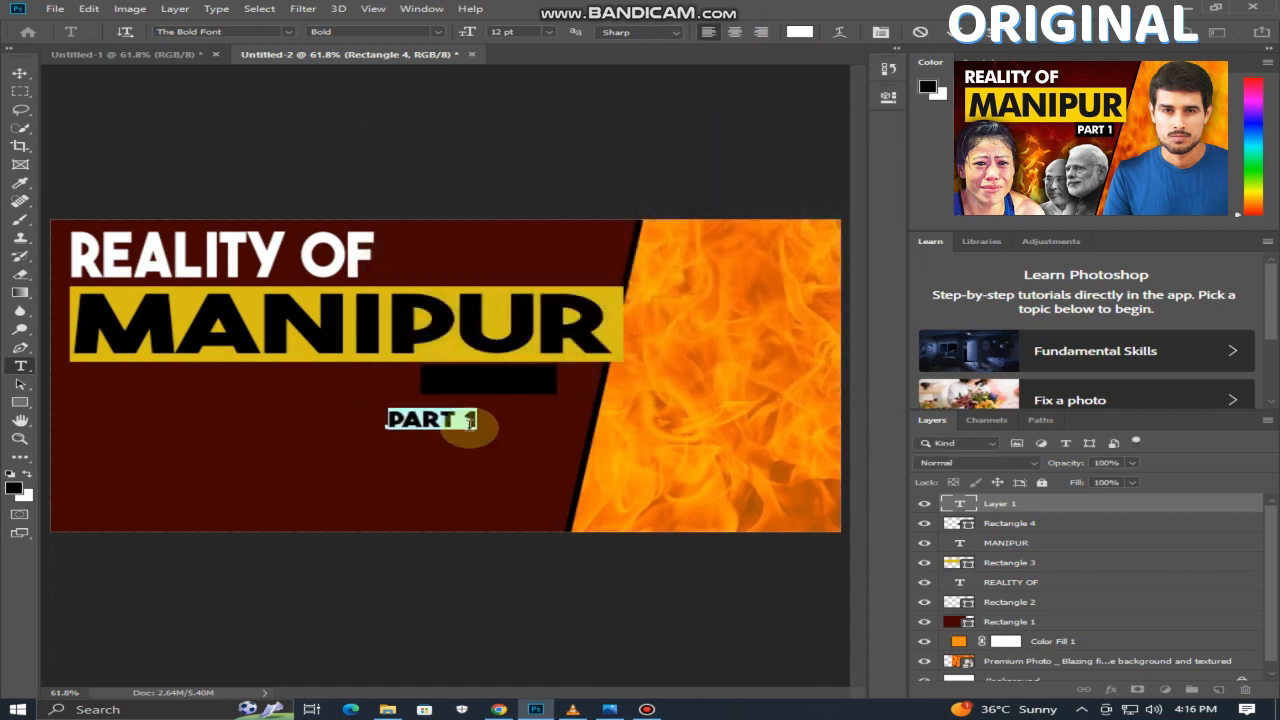
{"action": "left_click_drag", "start_coordinate": [476, 429], "coordinate": [552, 392]}
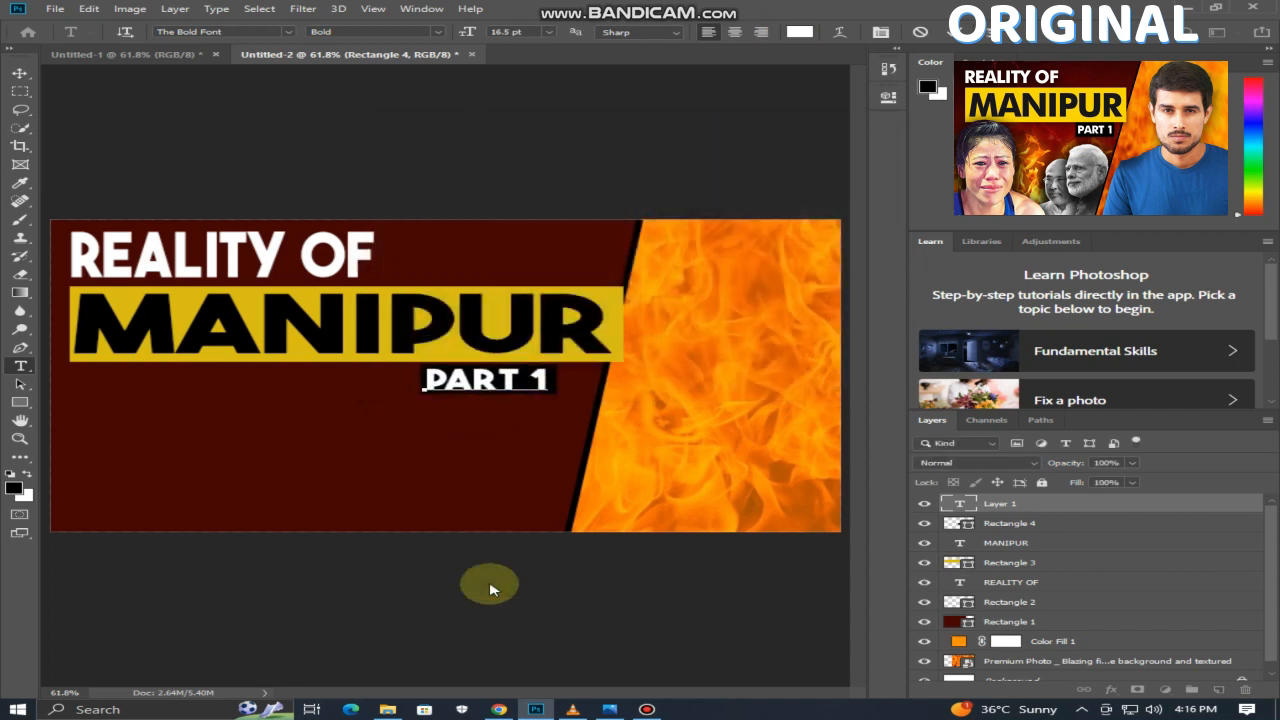
Merge the "PART 1" text with its black rectangle and nudge the merged label slightly right and up against the yellow bar.
{"action": "left_click", "coordinate": [1035, 523], "text": "shift"}
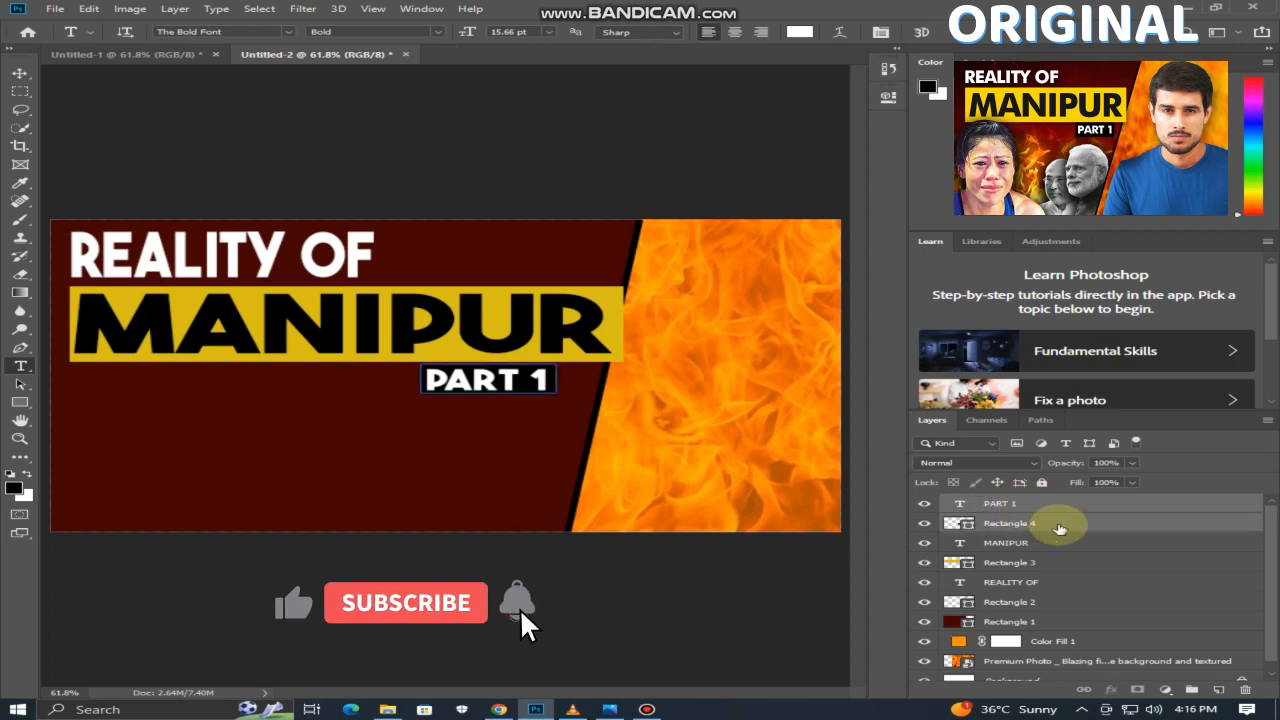
{"action": "right_click", "coordinate": [1074, 524]}
{"action": "left_click", "coordinate": [851, 519]}
{"action": "left_click", "coordinate": [19, 73]}
{"action": "left_click", "coordinate": [490, 384]}
{"action": "left_click_drag", "start_coordinate": [490, 384], "coordinate": [498, 382]}
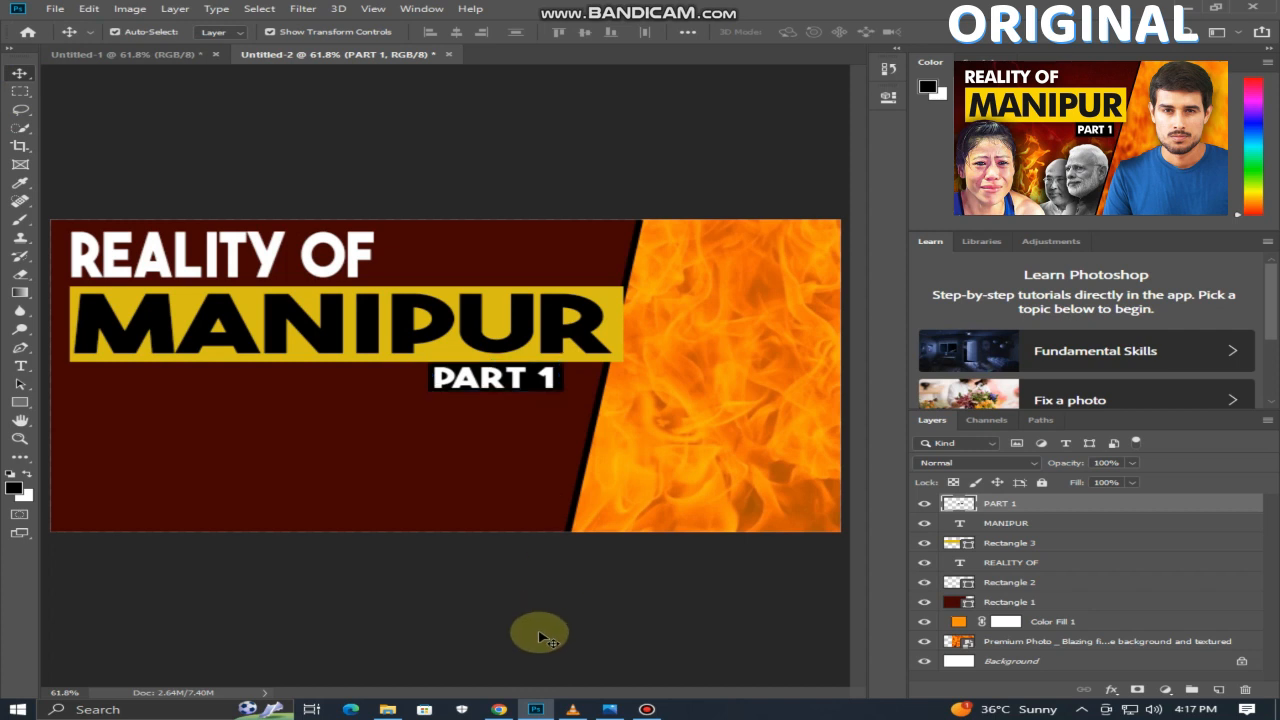
{"action": "left_click", "coordinate": [531, 614]}
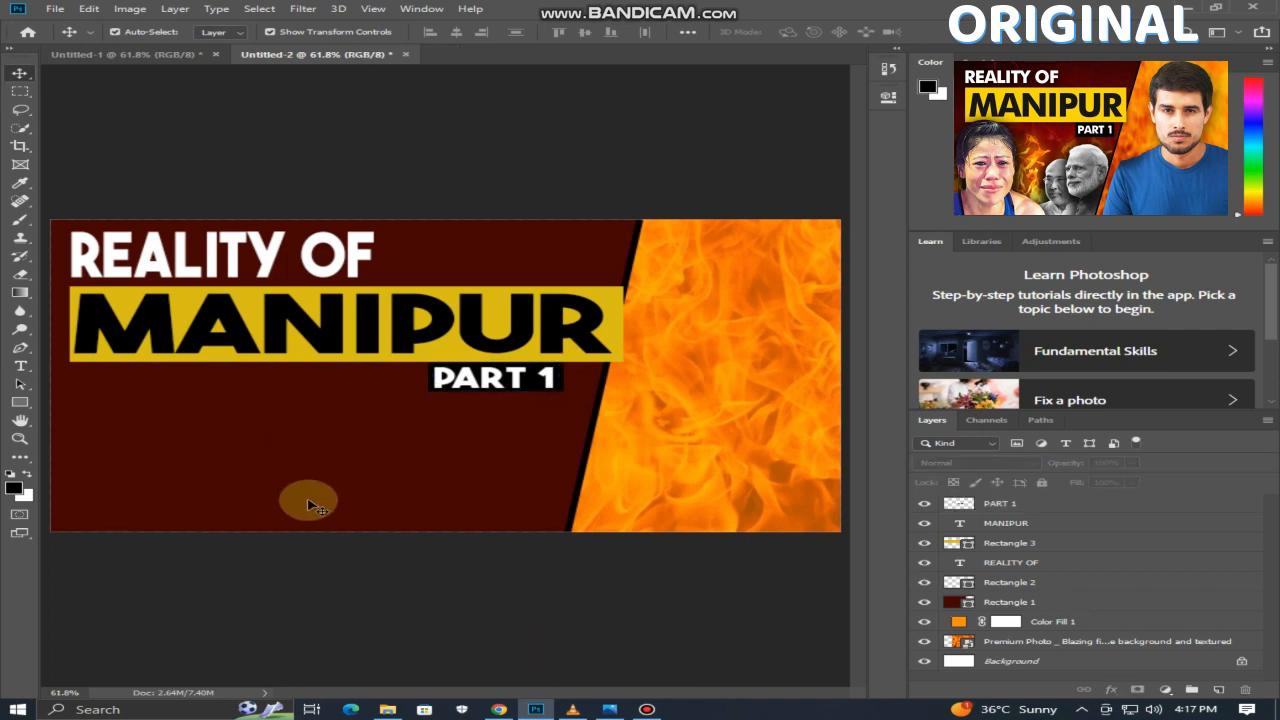
View the stock photo of the bearded man in the image viewer and close the viewer.
{"action": "left_click", "coordinate": [610, 709]}
{"action": "scroll", "coordinate": [494, 575], "scroll_direction": "up", "scroll_amount": 1}
{"action": "left_click", "coordinate": [610, 709]}
{"action": "left_click", "coordinate": [610, 709]}
{"action": "scroll", "coordinate": [610, 680], "scroll_direction": "up", "scroll_amount": 1}
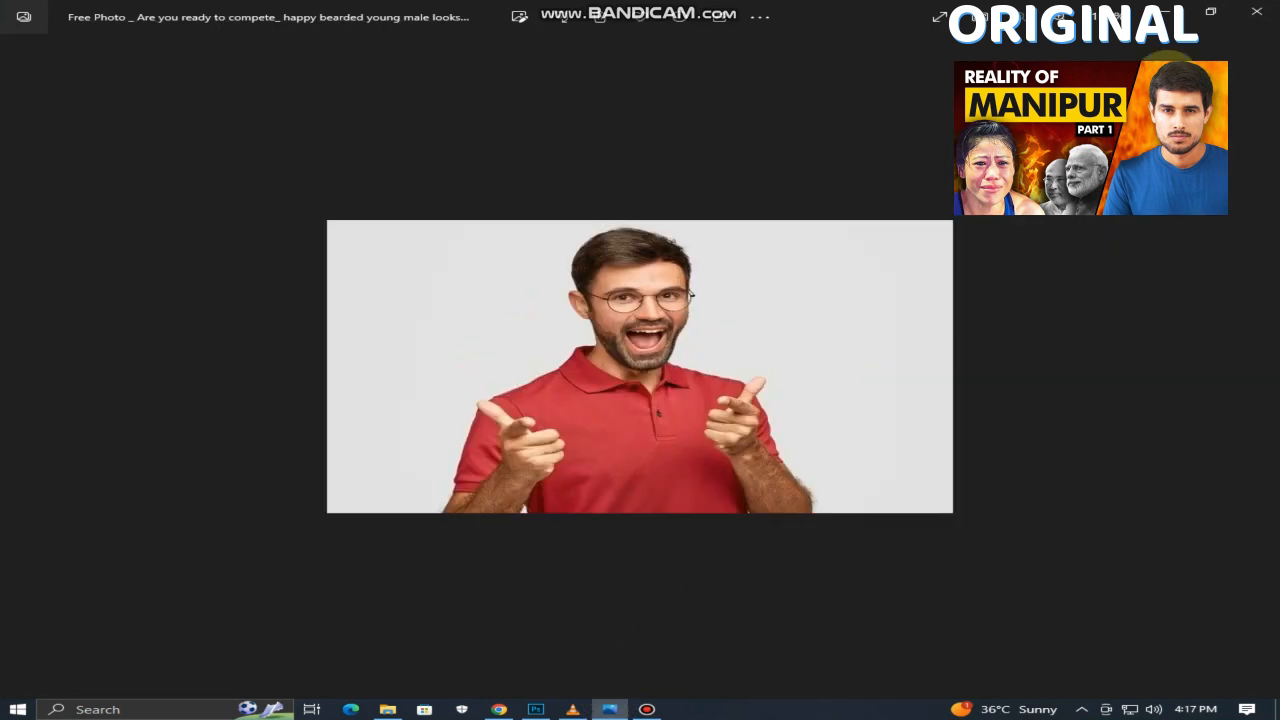
{"action": "left_click", "coordinate": [1274, 8]}
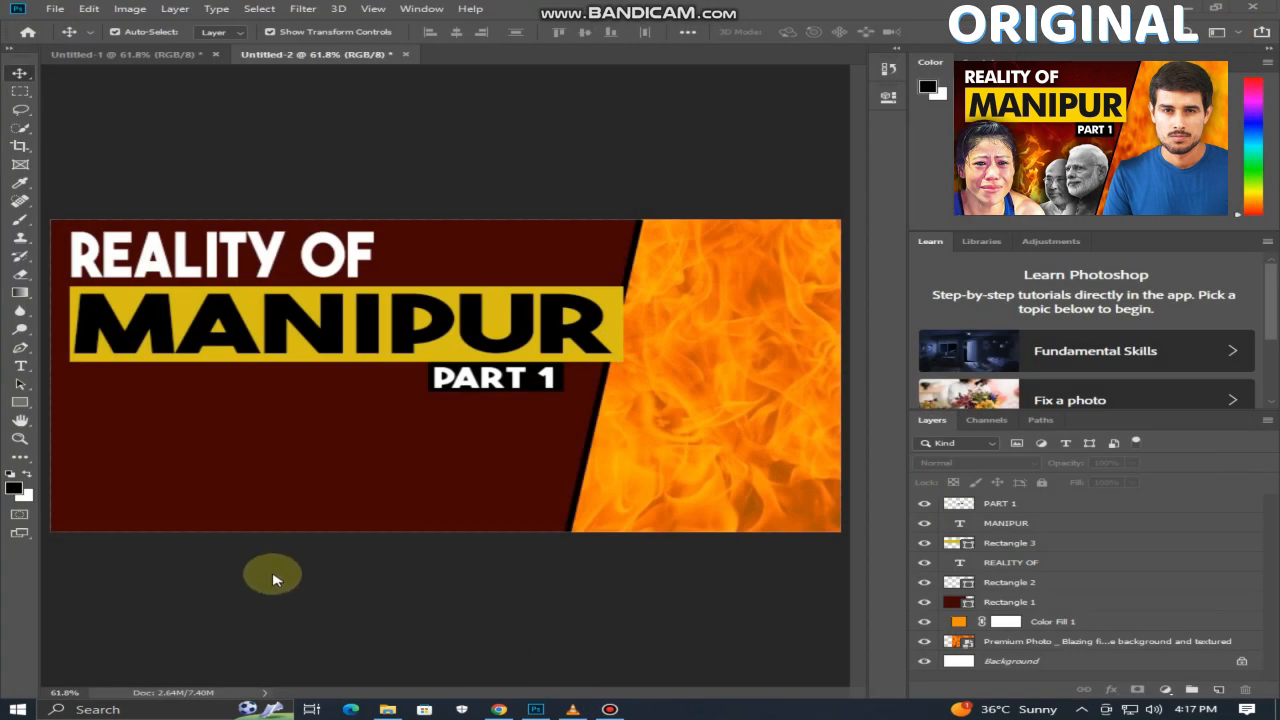
Place the maxresdefault image as an embedded object and shrink it into the lower right corner of the canvas.
{"action": "left_click", "coordinate": [57, 12]}
{"action": "left_click", "coordinate": [90, 268]}
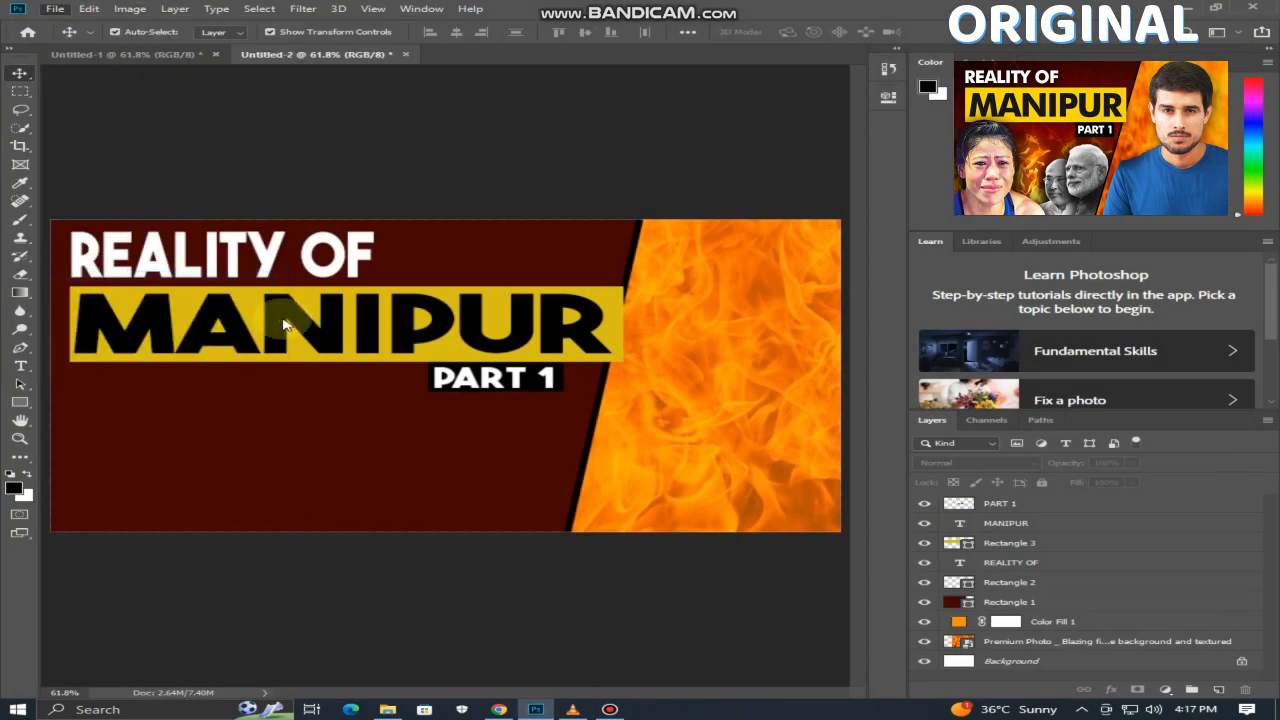
{"action": "double_click", "coordinate": [234, 240]}
{"action": "left_click_drag", "start_coordinate": [51, 220], "coordinate": [600, 437]}
{"action": "left_click", "coordinate": [664, 626]}
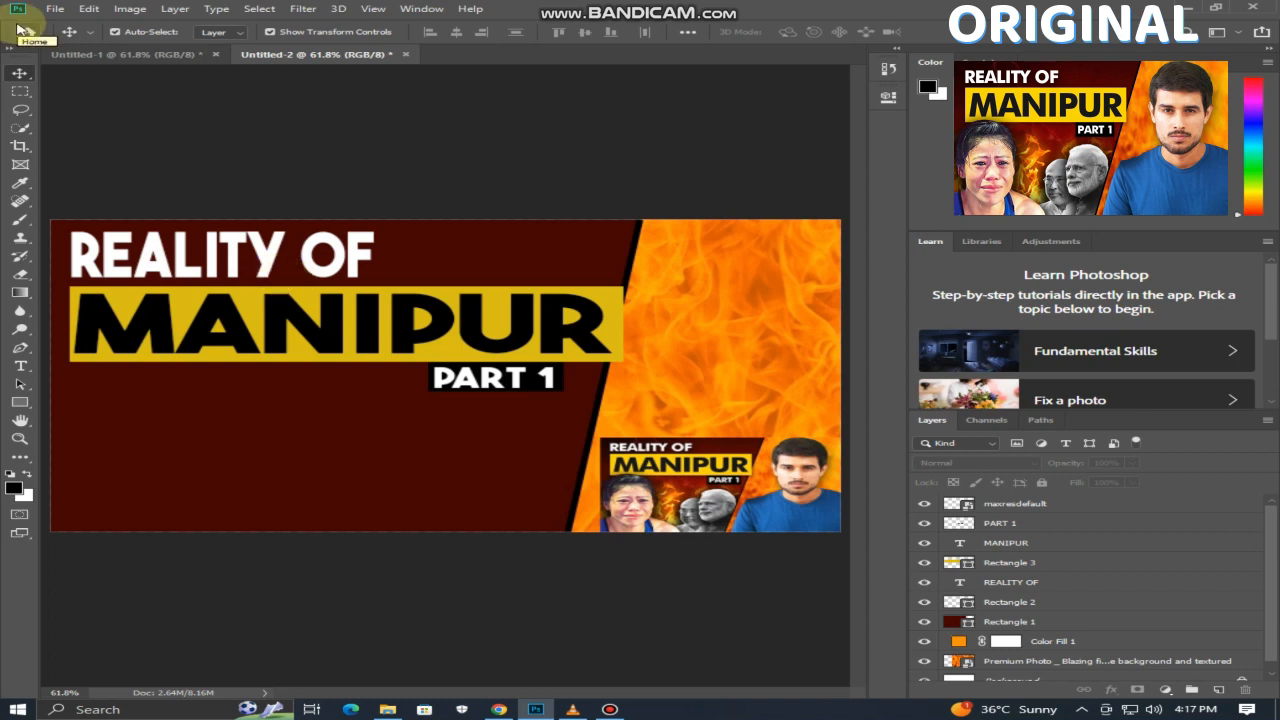
Place the download__8_-removebg-preview cutout, scale it to about 60% and position it below the "PART 1" label.
{"action": "left_click", "coordinate": [55, 8]}
{"action": "left_click", "coordinate": [86, 270]}
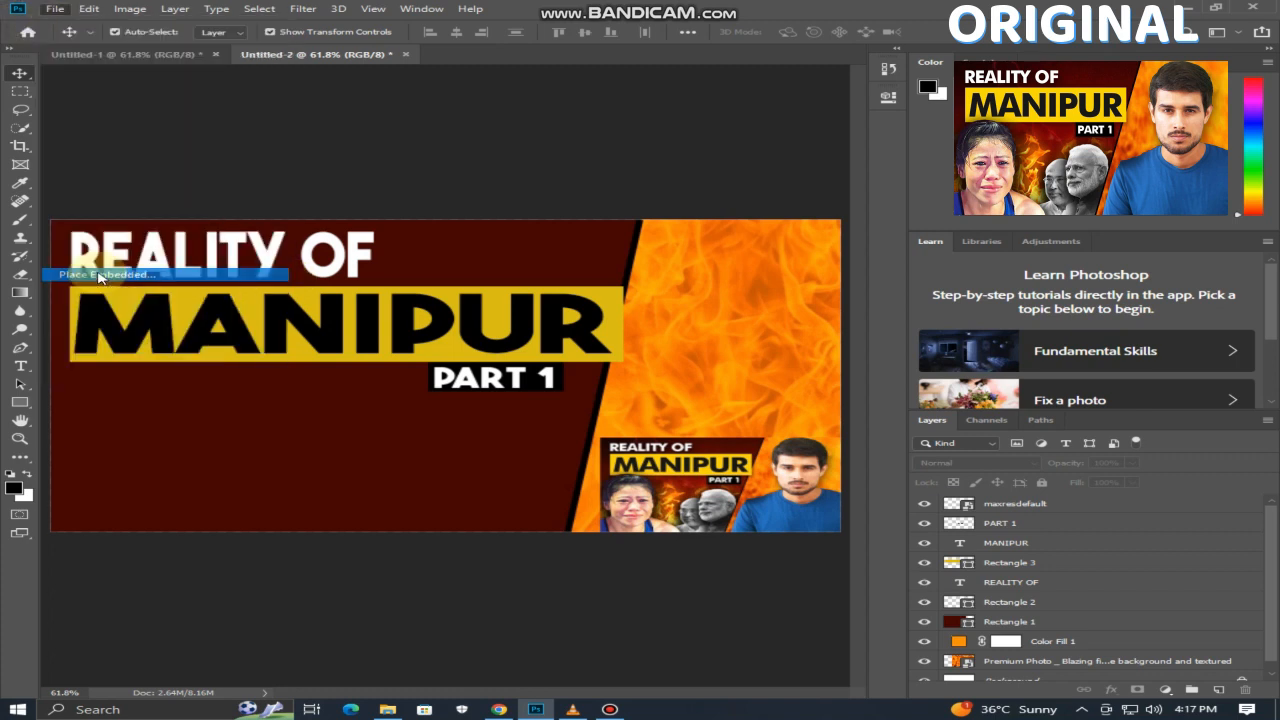
{"action": "double_click", "coordinate": [428, 150]}
{"action": "left_click_drag", "start_coordinate": [571, 464], "coordinate": [434, 520]}
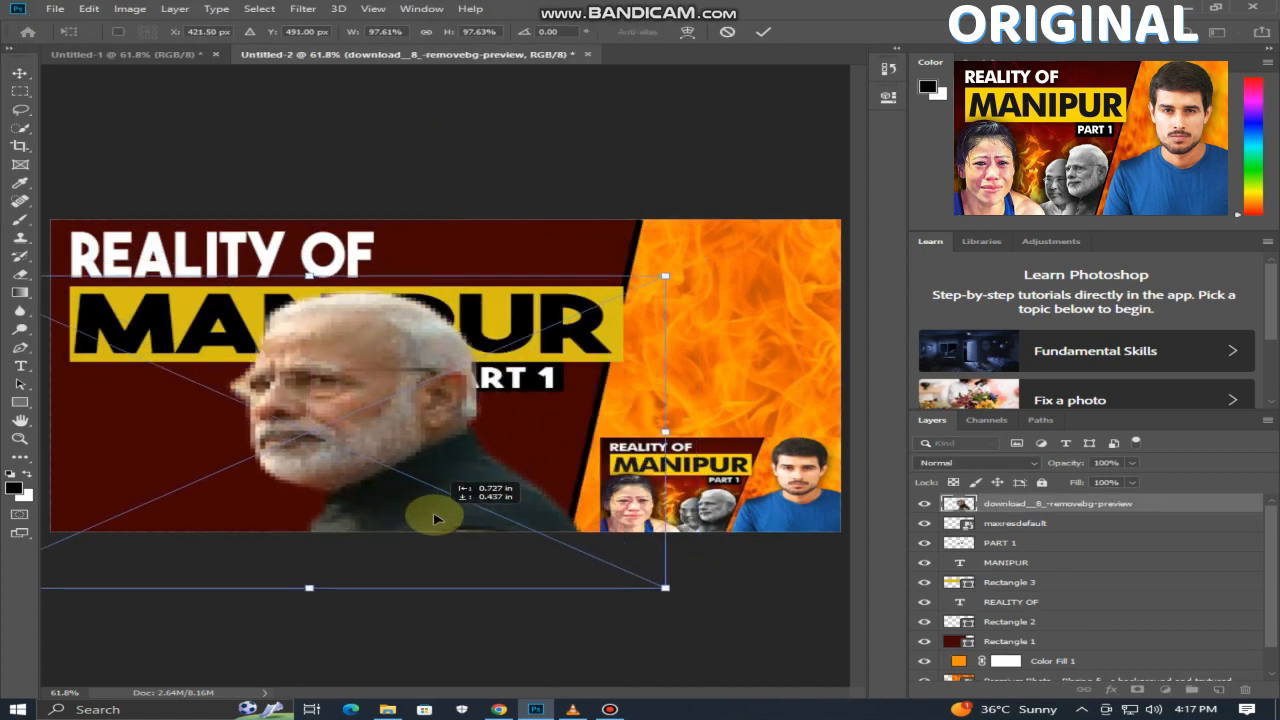
{"action": "left_click_drag", "start_coordinate": [664, 277], "coordinate": [490, 410]}
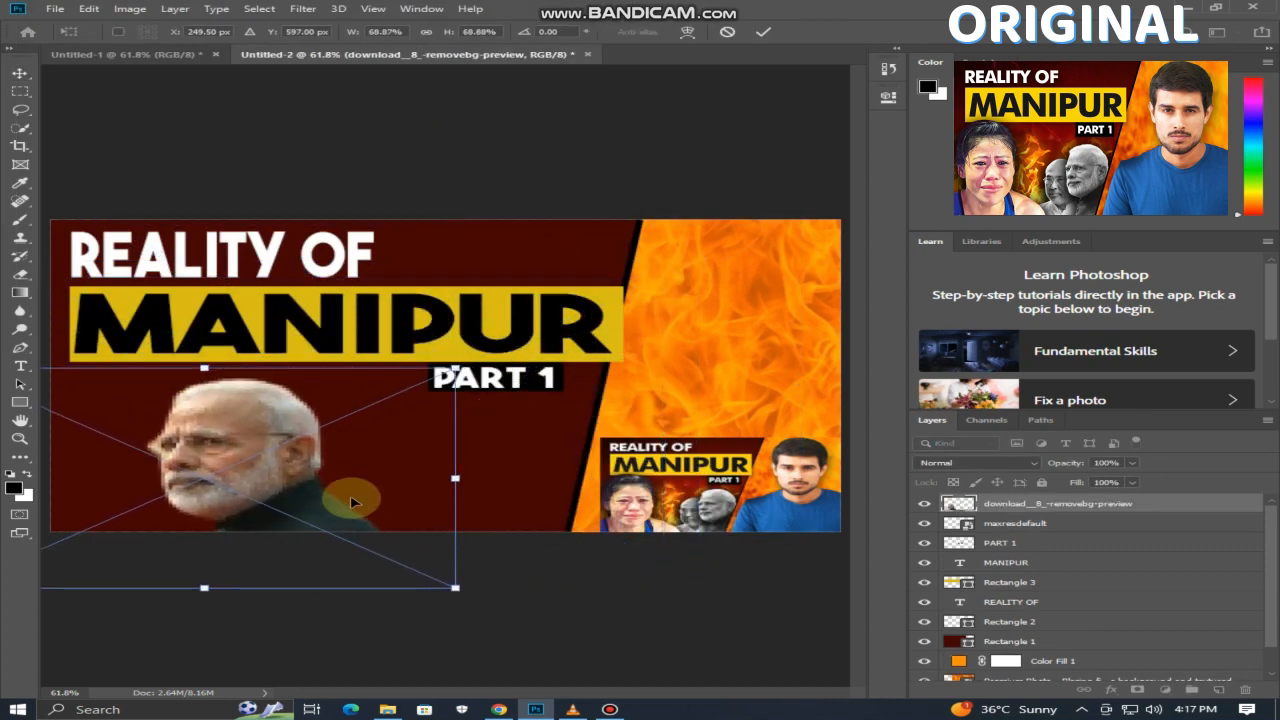
{"action": "left_click_drag", "start_coordinate": [295, 508], "coordinate": [529, 500]}
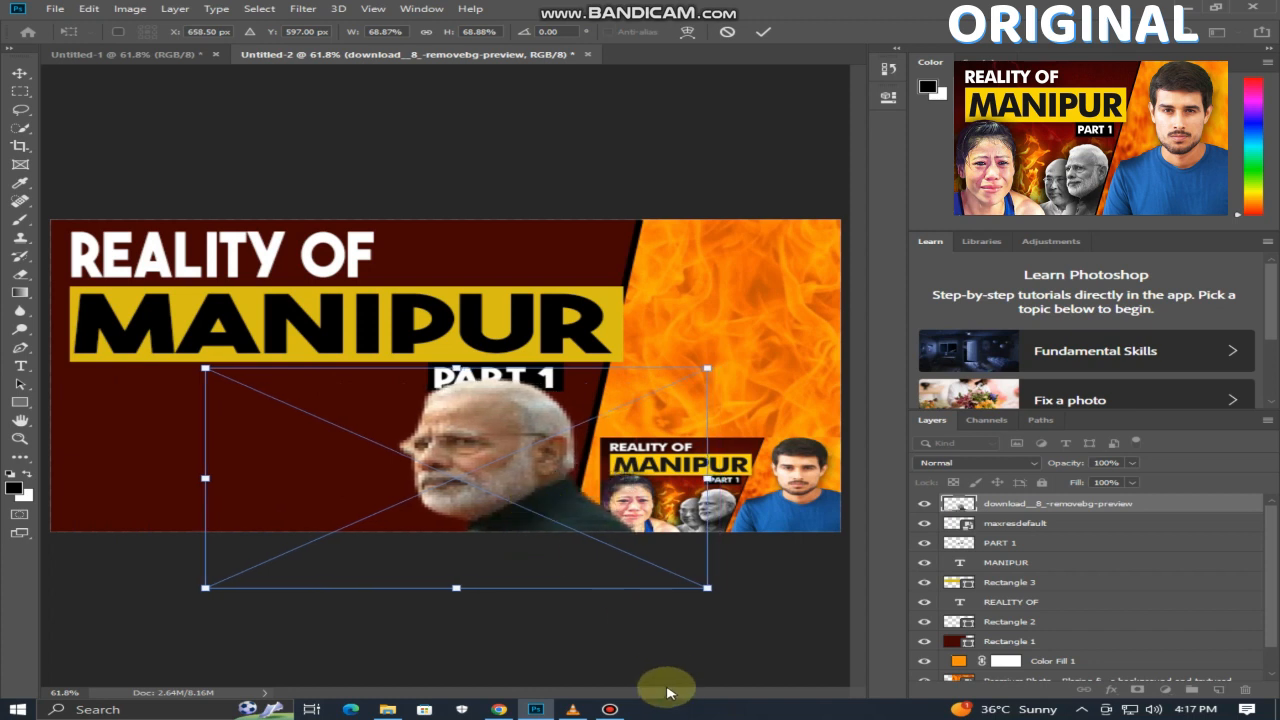
{"action": "key", "text": "Return"}
{"action": "left_click_drag", "start_coordinate": [668, 376], "coordinate": [537, 461]}
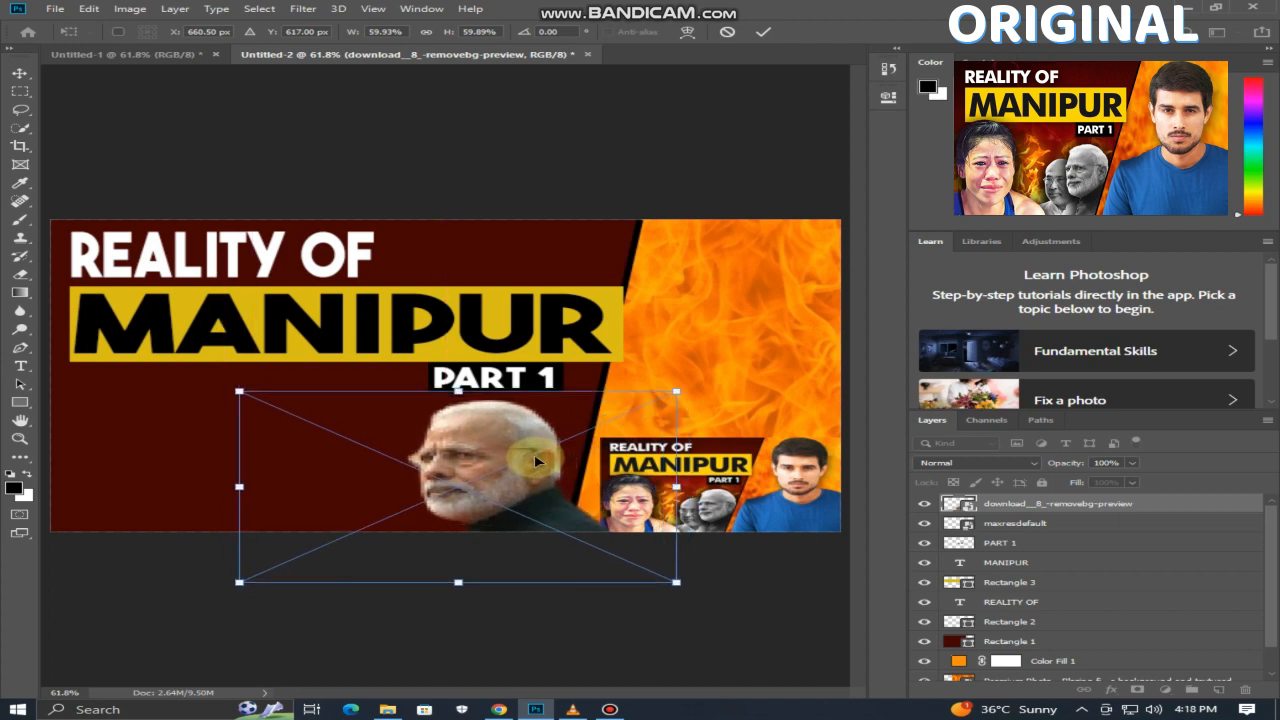
{"action": "key", "text": "Return"}
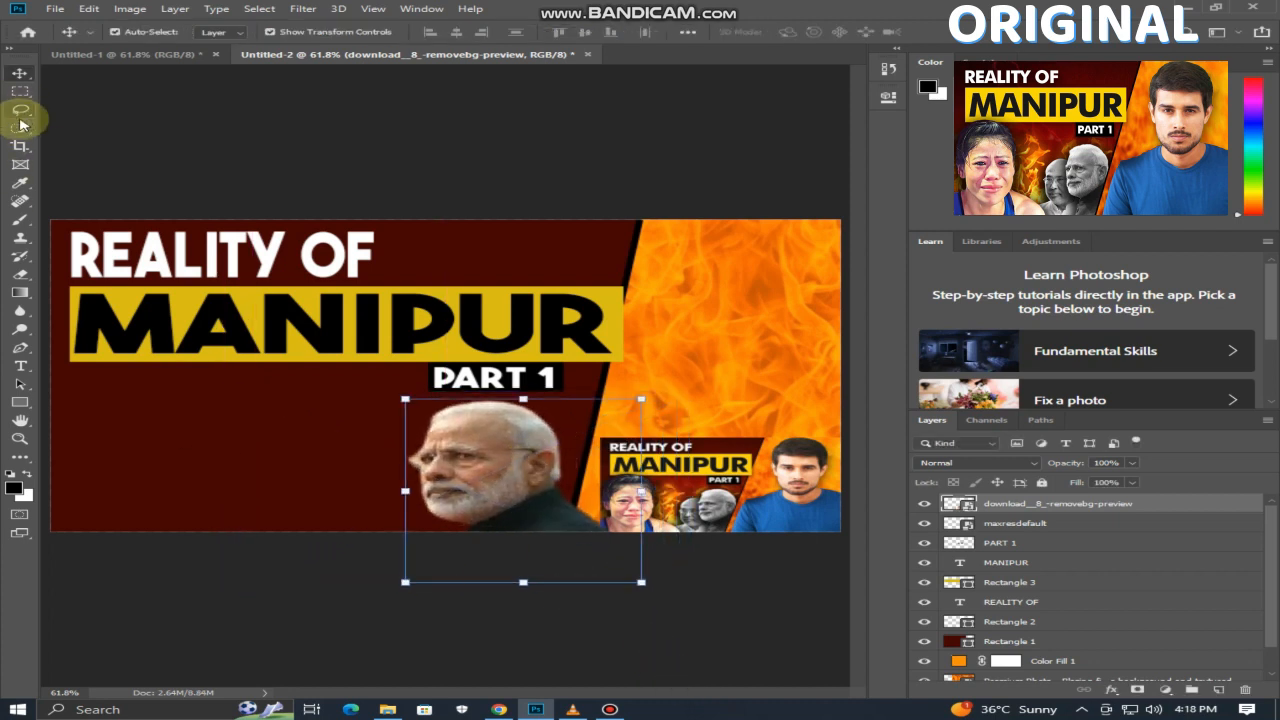
Select a rectangle around the cutout's head and shoulders and turn it into a layer mask that hides the right shoulder.
{"action": "left_click", "coordinate": [20, 91]}
{"action": "left_click_drag", "start_coordinate": [396, 399], "coordinate": [567, 542]}
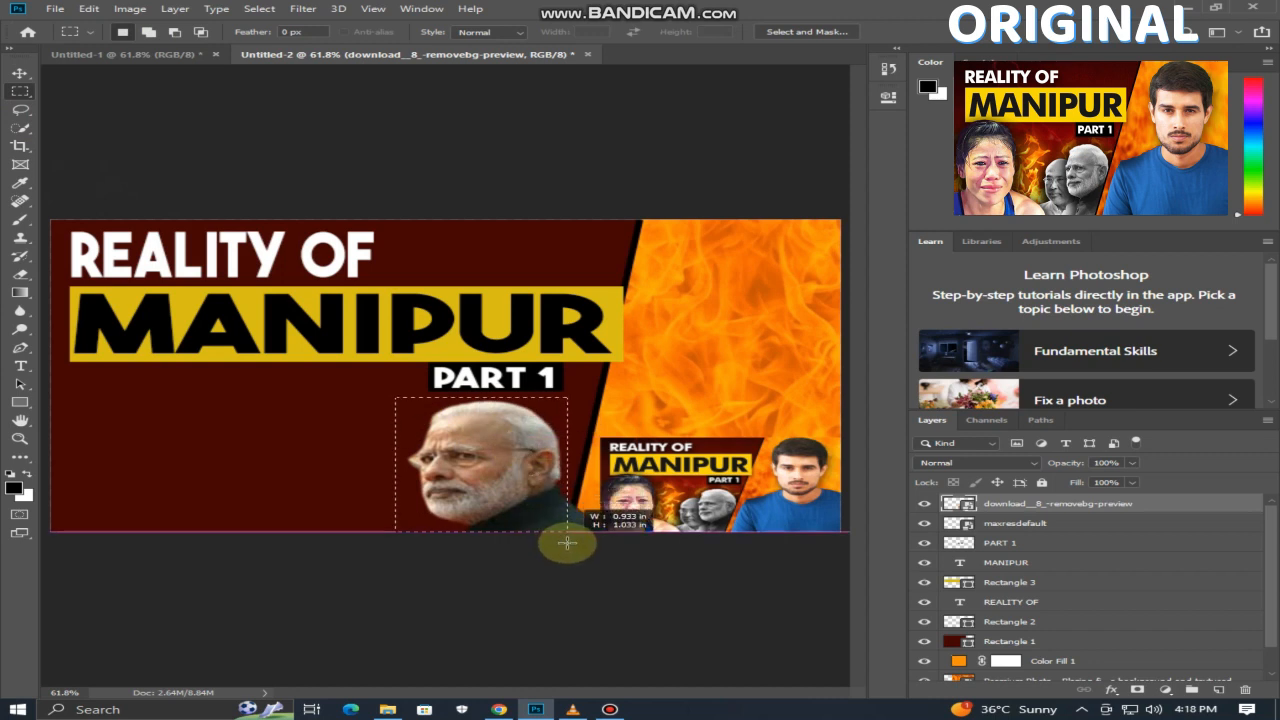
{"action": "left_click", "coordinate": [1137, 690]}
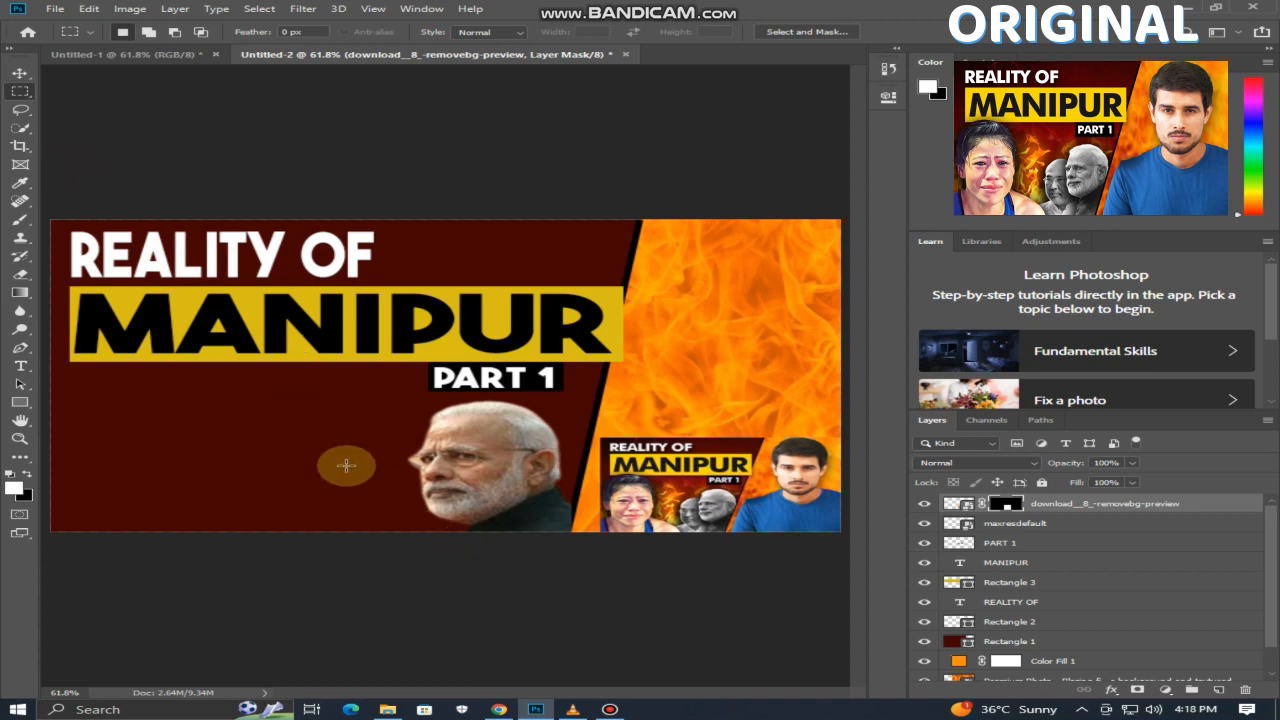
Place the birenn__1_-removebg-preview cutout, scale it to about 13% and move its layer below the masked portrait layer.
{"action": "left_click", "coordinate": [55, 9]}
{"action": "left_click", "coordinate": [115, 265]}
{"action": "double_click", "coordinate": [333, 148]}
{"action": "left_click_drag", "start_coordinate": [737, 219], "coordinate": [388, 504]}
{"action": "left_click_drag", "start_coordinate": [280, 519], "coordinate": [440, 521]}
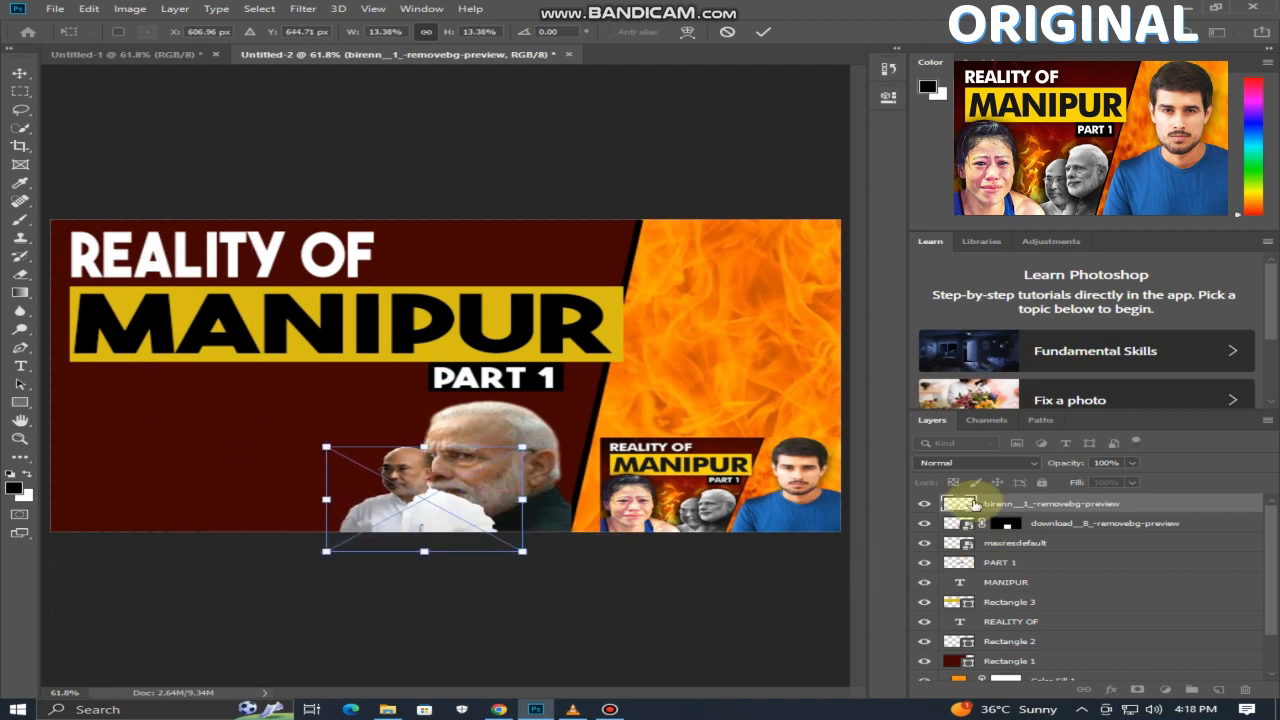
{"action": "left_click", "coordinate": [958, 540]}
{"action": "left_click_drag", "start_coordinate": [960, 536], "coordinate": [957, 532]}
Enlarge the birenn__1_-removebg-preview cutout to about 25% and position it partly behind the left side of the front portrait.
{"action": "left_click", "coordinate": [19, 75]}
{"action": "left_click_drag", "start_coordinate": [390, 480], "coordinate": [325, 497]}
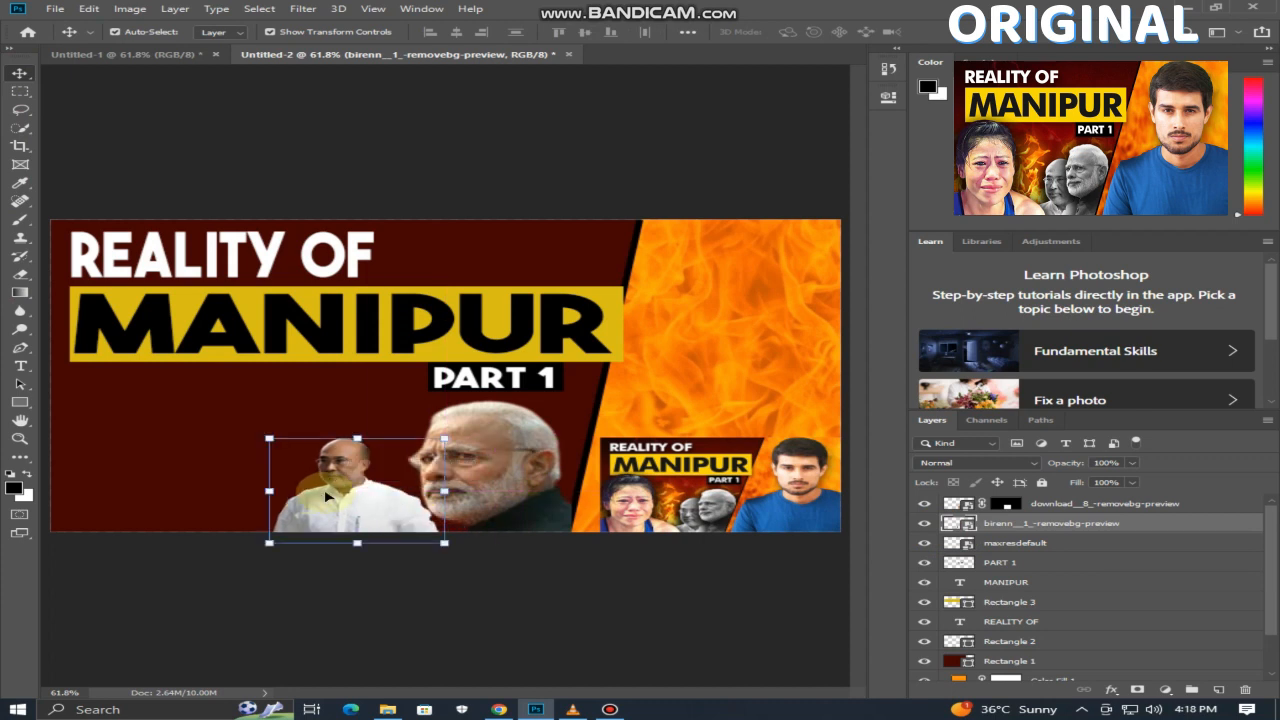
{"action": "left_click_drag", "start_coordinate": [441, 440], "coordinate": [468, 424]}
{"action": "left_click_drag", "start_coordinate": [441, 446], "coordinate": [320, 469]}
{"action": "left_click_drag", "start_coordinate": [346, 444], "coordinate": [514, 366]}
{"action": "left_click_drag", "start_coordinate": [334, 473], "coordinate": [439, 529]}
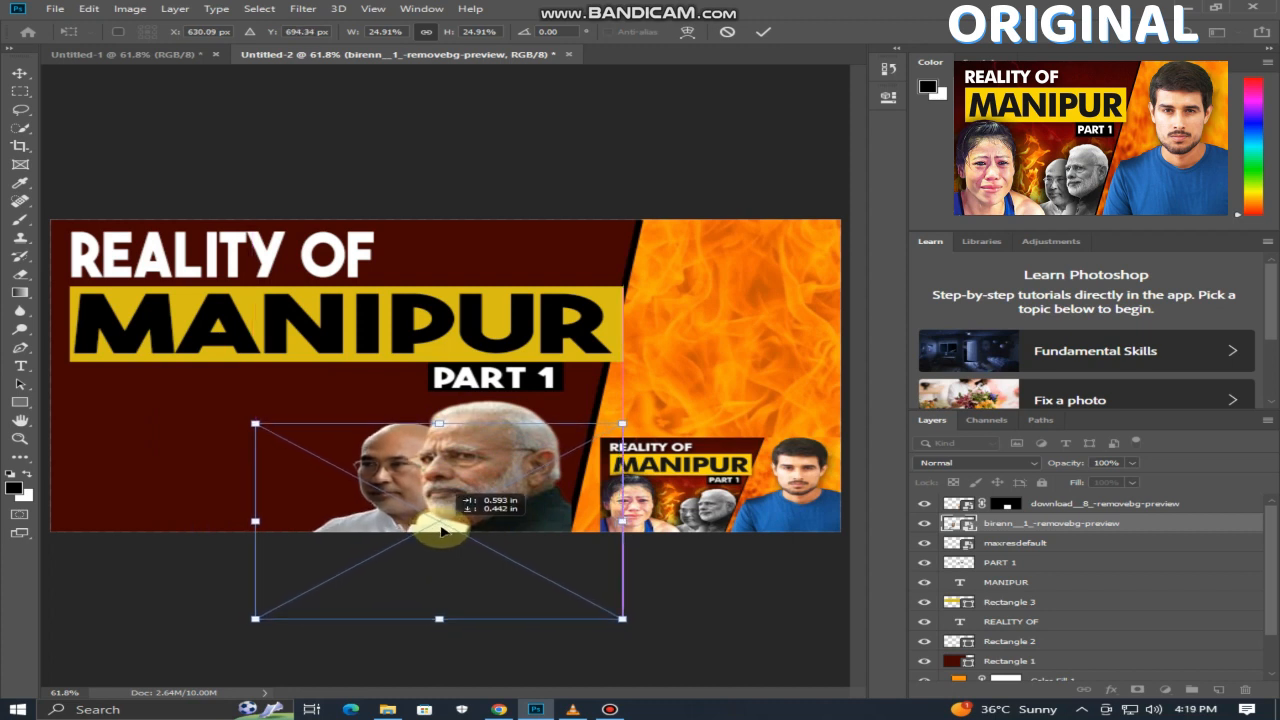
{"action": "key", "text": "Return"}
{"action": "left_click_drag", "start_coordinate": [386, 527], "coordinate": [389, 527]}
{"action": "left_click", "coordinate": [712, 560]}
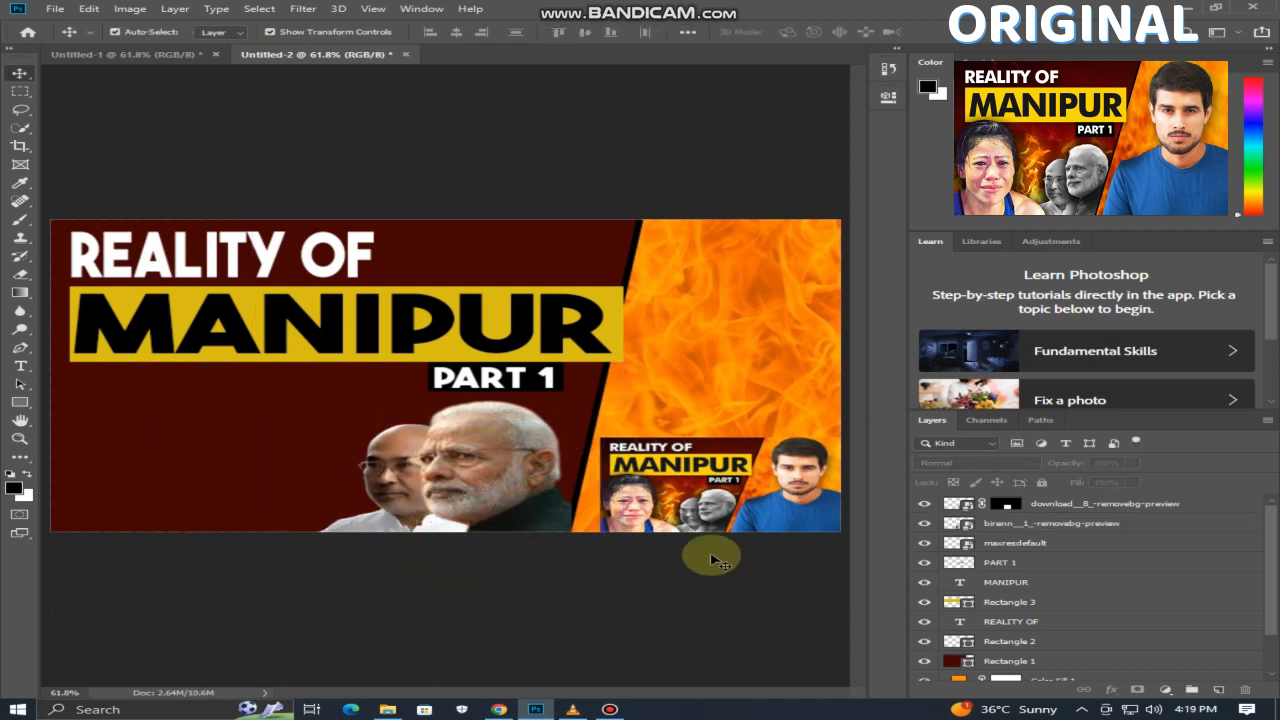
Turn the front download__8_-removebg-preview portrait greyscale by strongly lowering Saturation in the Camera Raw Filter.
{"action": "left_click", "coordinate": [955, 512]}
{"action": "left_click", "coordinate": [303, 8]}
{"action": "left_click", "coordinate": [345, 94]}
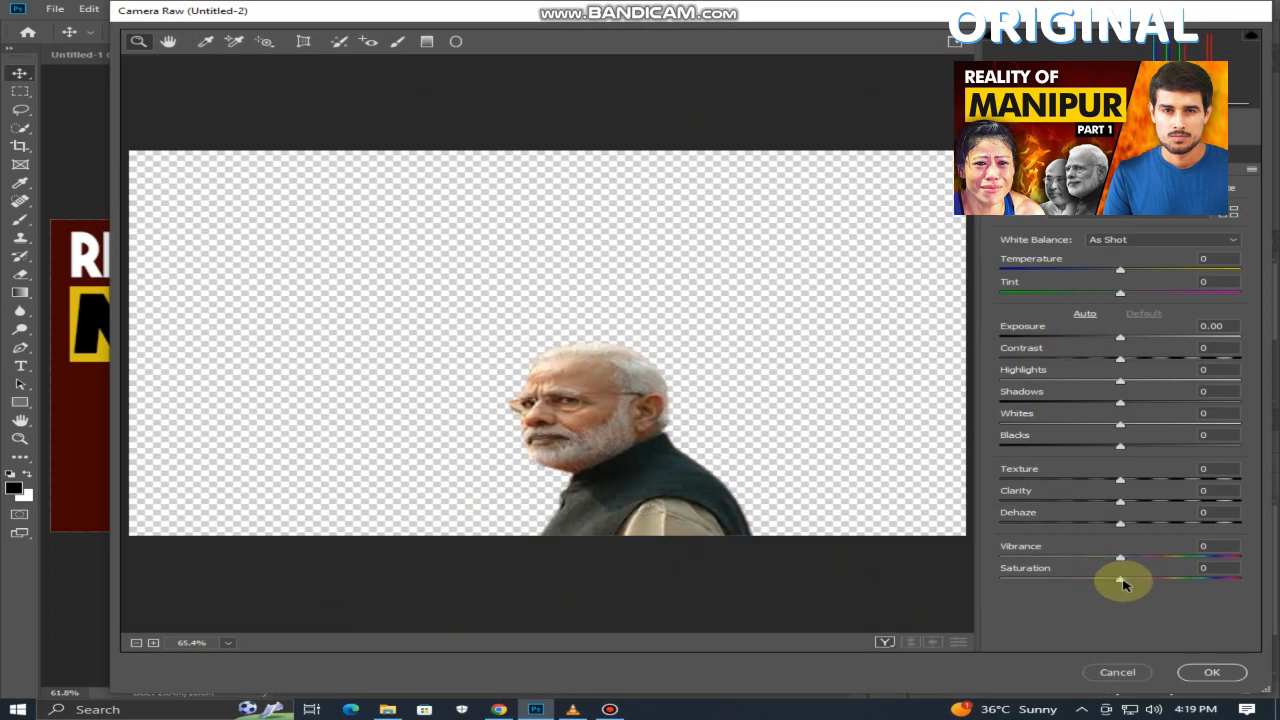
{"action": "left_click_drag", "start_coordinate": [1122, 583], "coordinate": [1023, 581]}
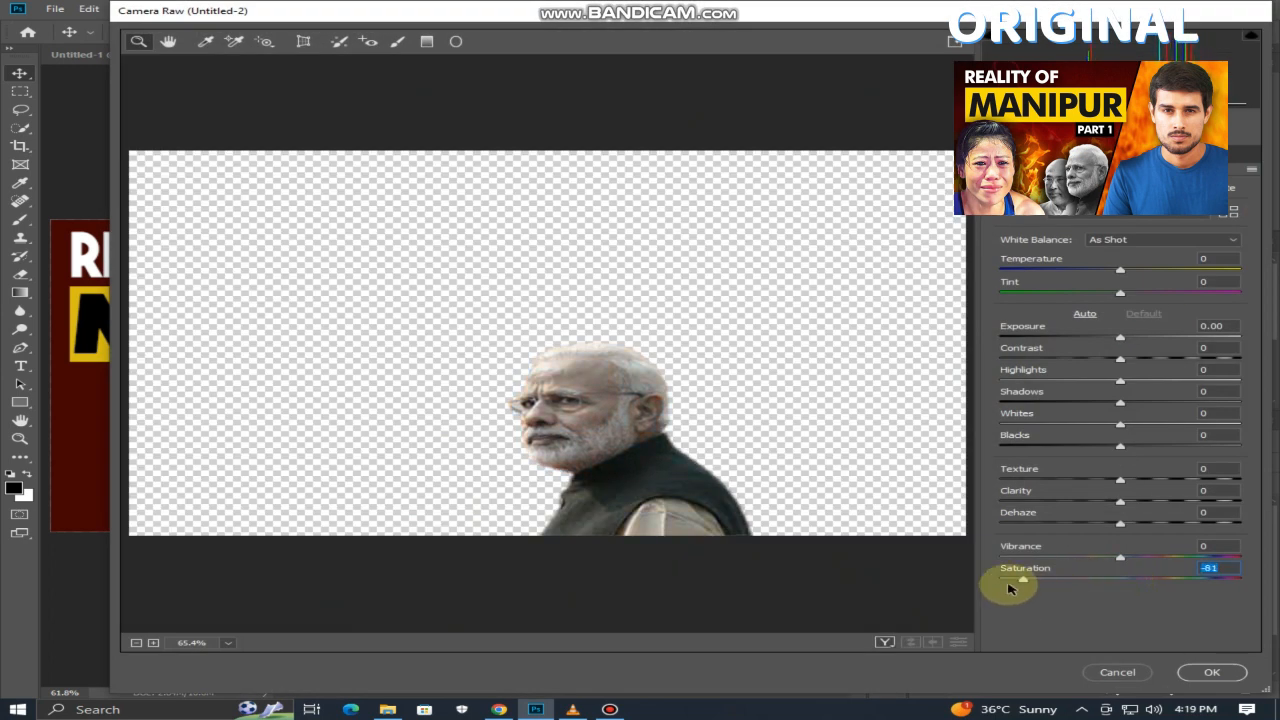
{"action": "left_click", "coordinate": [1211, 672]}
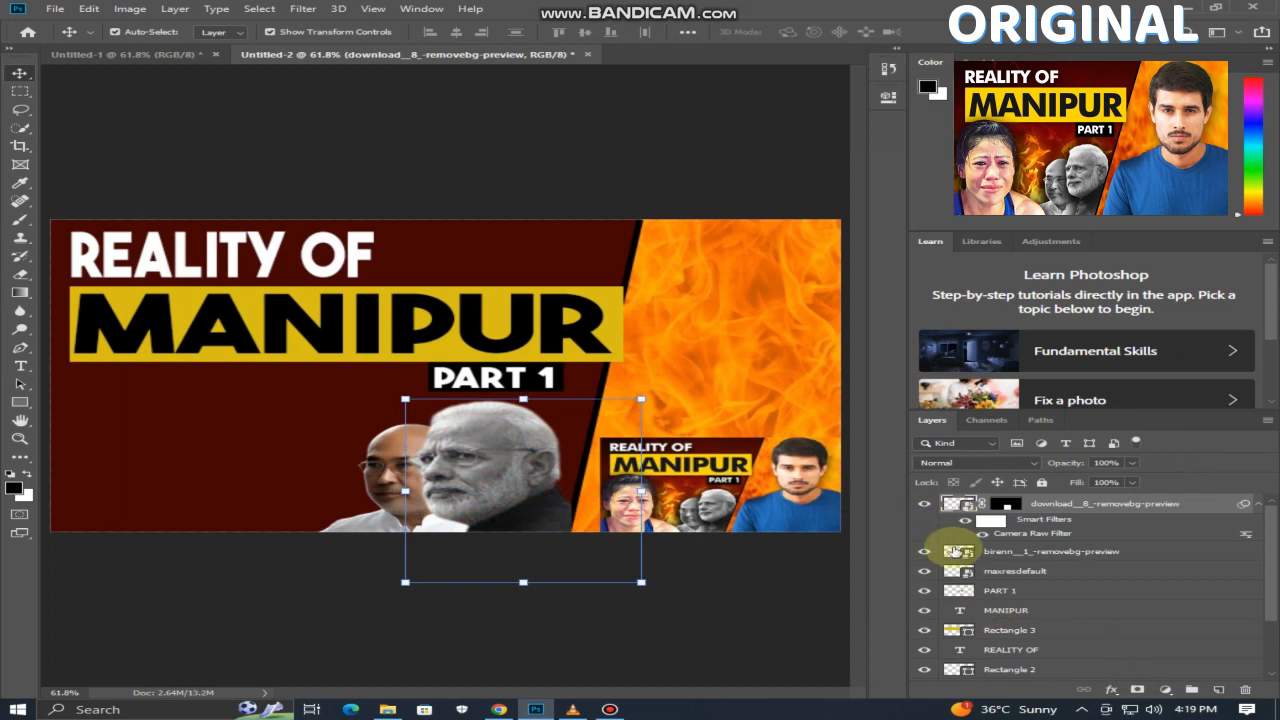
Turn the rear birenn__1_-removebg-preview portrait greyscale by lowering Saturation in the Camera Raw Filter, and deselect the layer.
{"action": "right_click", "coordinate": [952, 549]}
{"action": "left_click", "coordinate": [303, 8]}
{"action": "left_click", "coordinate": [345, 93]}
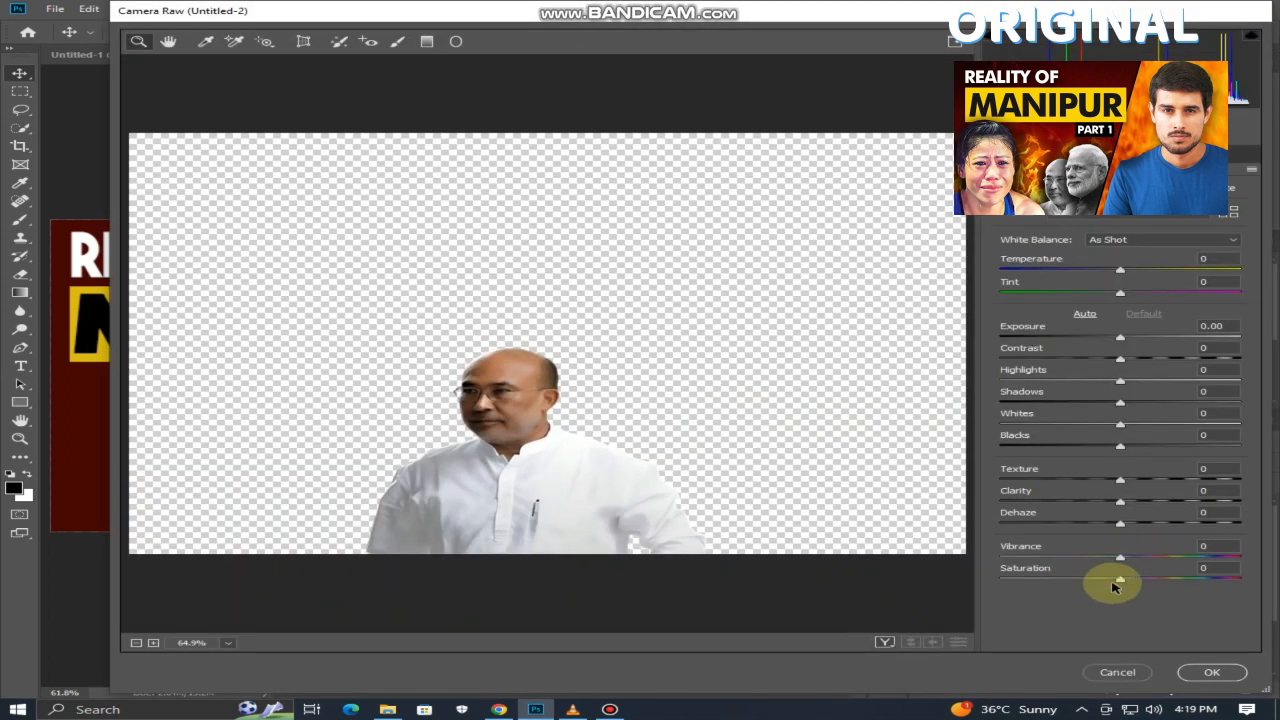
{"action": "left_click_drag", "start_coordinate": [1115, 585], "coordinate": [1002, 583]}
{"action": "left_click", "coordinate": [1207, 672]}
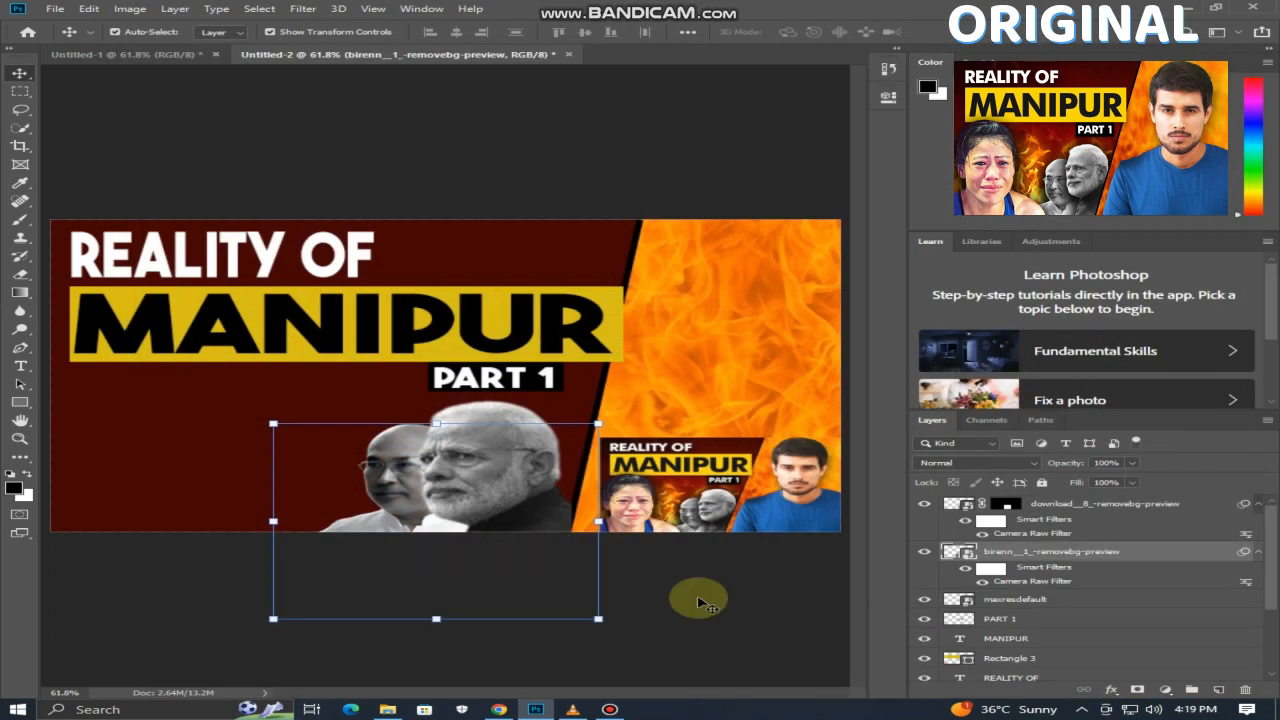
{"action": "left_click", "coordinate": [422, 590]}
Place the 360_F_386405633 flames image, scale it to about 198% and position it over the lower part of the canvas.
{"action": "left_click", "coordinate": [55, 8]}
{"action": "left_click", "coordinate": [80, 240]}
{"action": "double_click", "coordinate": [234, 137]}
{"action": "left_click_drag", "start_coordinate": [410, 416], "coordinate": [238, 477]}
{"action": "left_click_drag", "start_coordinate": [494, 514], "coordinate": [708, 588]}
{"action": "left_click_drag", "start_coordinate": [432, 510], "coordinate": [327, 480]}
{"action": "left_click_drag", "start_coordinate": [598, 559], "coordinate": [823, 637]}
{"action": "left_click_drag", "start_coordinate": [446, 549], "coordinate": [537, 530]}
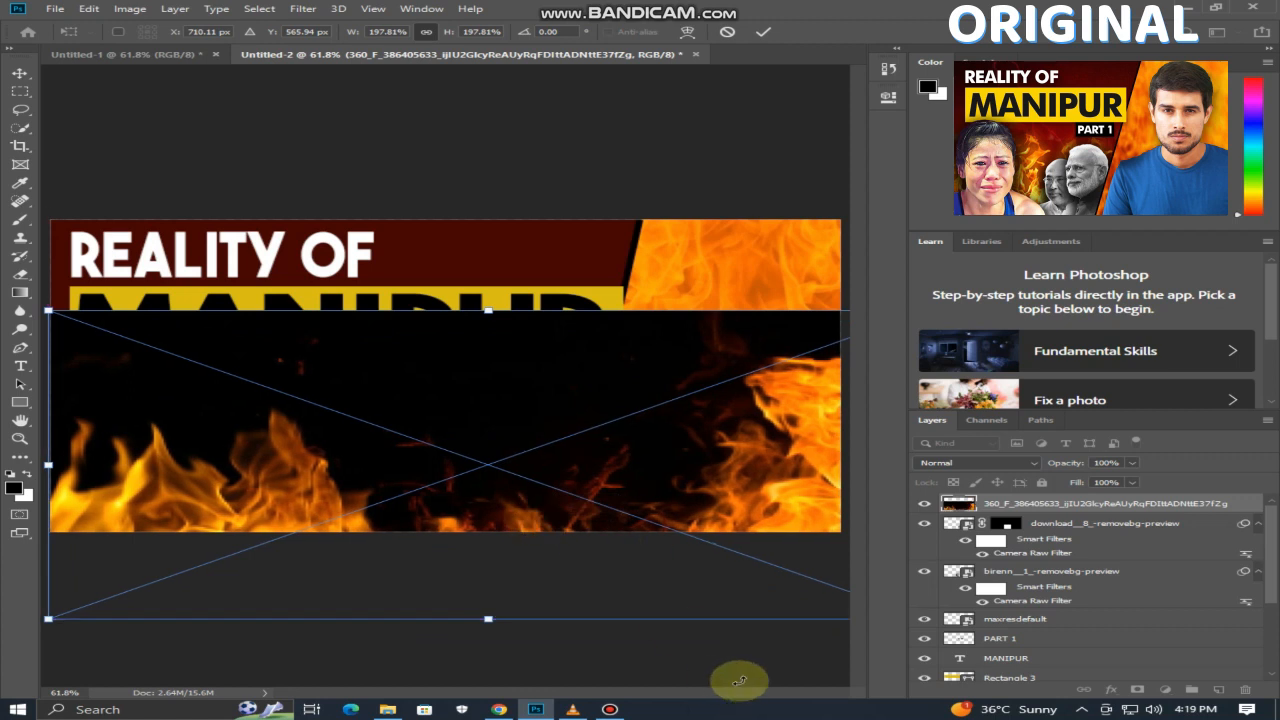
{"action": "key", "text": "Return"}
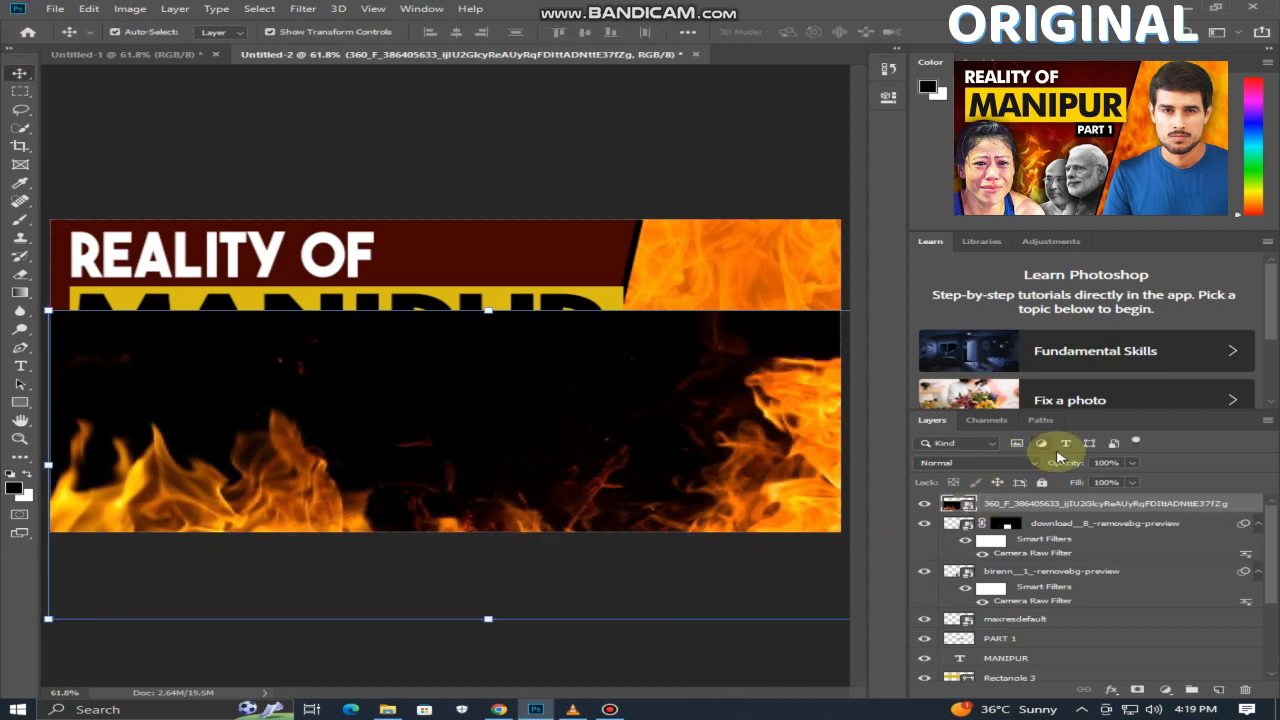
Set the flames layer's blend mode to Lighten and deselect the layer.
{"action": "left_click", "coordinate": [1030, 462]}
{"action": "left_click", "coordinate": [970, 452]}
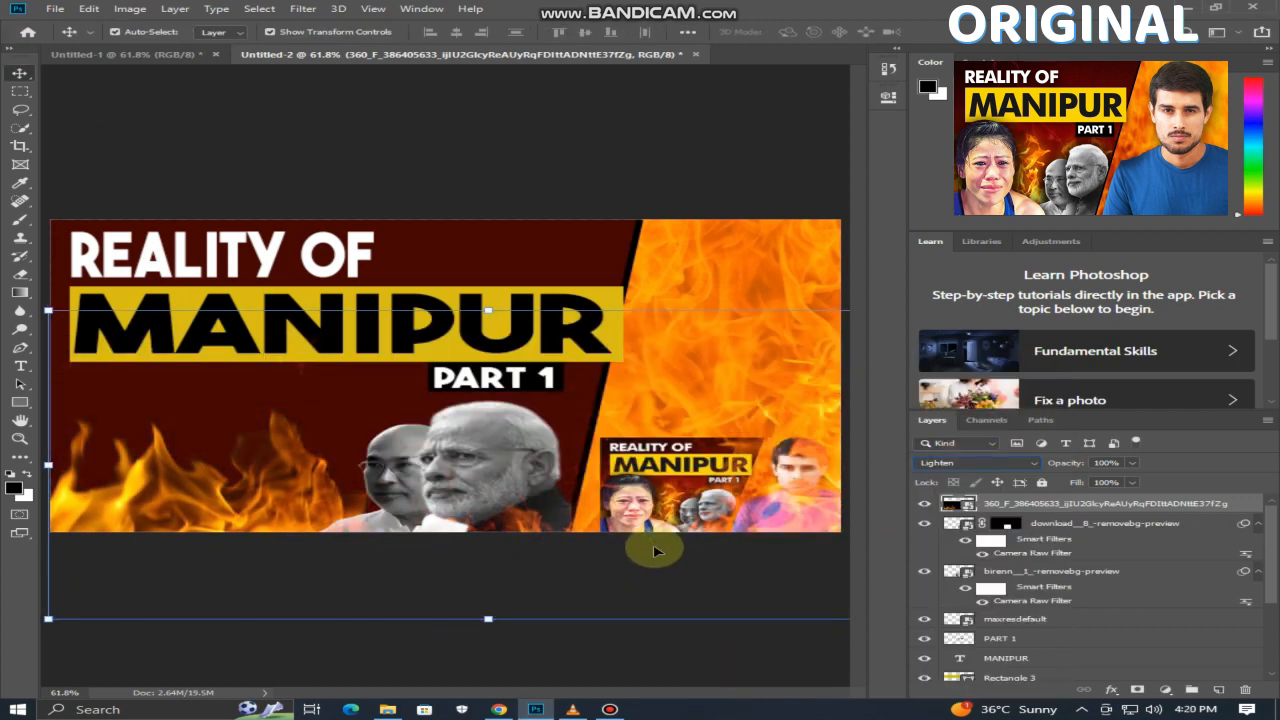
{"action": "left_click", "coordinate": [690, 667]}
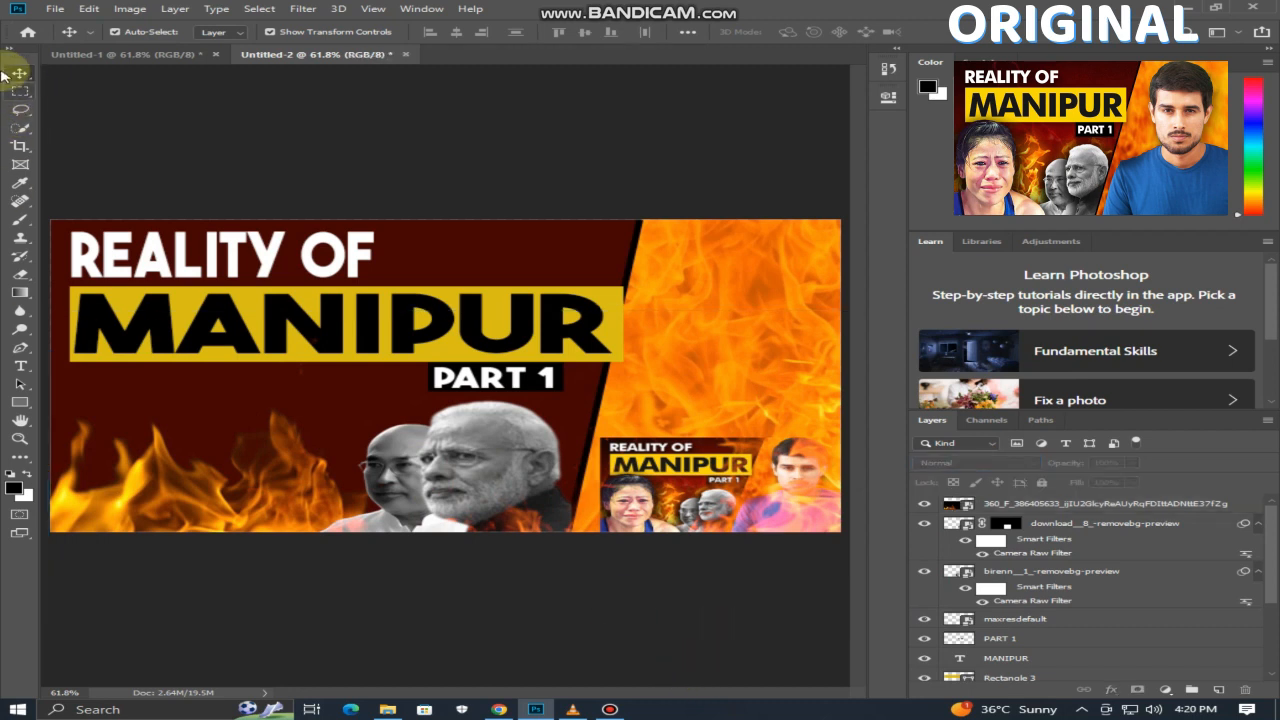
Move the maxresdefault layer to the top of the stack and the flames layer below the birenn__1_-removebg-preview layer.
{"action": "left_click", "coordinate": [956, 505]}
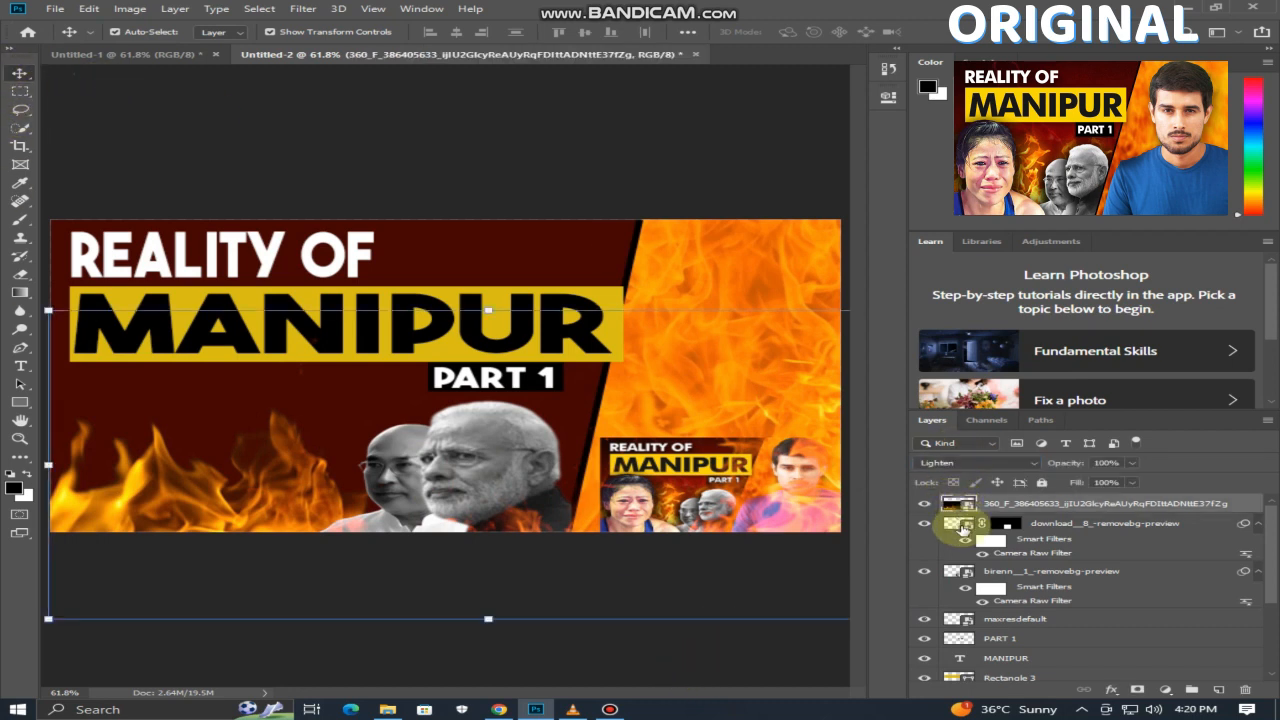
{"action": "left_click", "coordinate": [963, 524]}
{"action": "scroll", "coordinate": [955, 577], "scroll_direction": "down", "scroll_amount": 1}
{"action": "left_click_drag", "start_coordinate": [950, 603], "coordinate": [946, 497]}
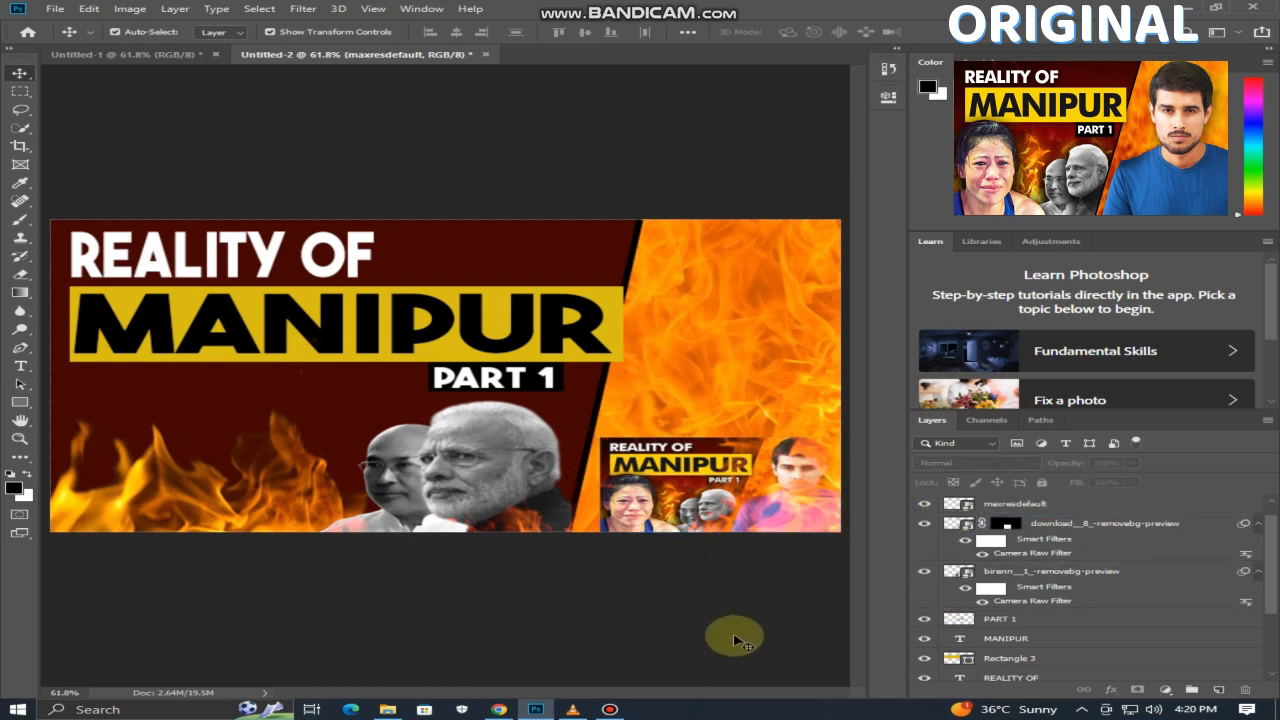
{"action": "scroll", "coordinate": [935, 515], "scroll_direction": "up", "scroll_amount": 1}
{"action": "left_click_drag", "start_coordinate": [965, 540], "coordinate": [968, 622]}
{"action": "left_click", "coordinate": [820, 638]}
Enlarge the flames image to about 232% and position its flames behind the greyscale portraits on the maroon panel.
{"action": "left_click_drag", "start_coordinate": [198, 511], "coordinate": [296, 486]}
{"action": "left_click_drag", "start_coordinate": [147, 286], "coordinate": [4, 233]}
{"action": "left_click_drag", "start_coordinate": [189, 506], "coordinate": [227, 533]}
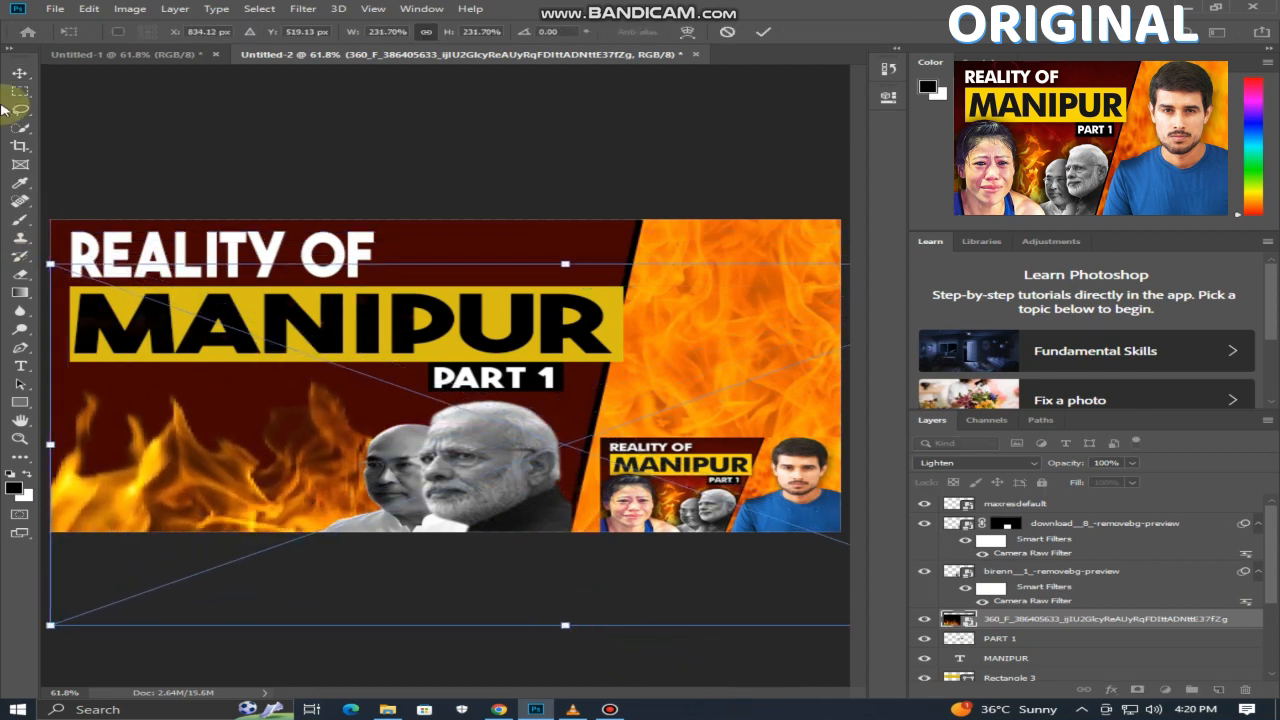
{"action": "left_click", "coordinate": [22, 74]}
{"action": "left_click", "coordinate": [713, 659]}
Place the edca8fc3678ec8f79fddafe4ef5208f500f7c20a-removebg-preview cutout, scale it to about 49% and position it in the canvas's lower-left corner.
{"action": "left_click", "coordinate": [57, 9]}
{"action": "left_click", "coordinate": [129, 256]}
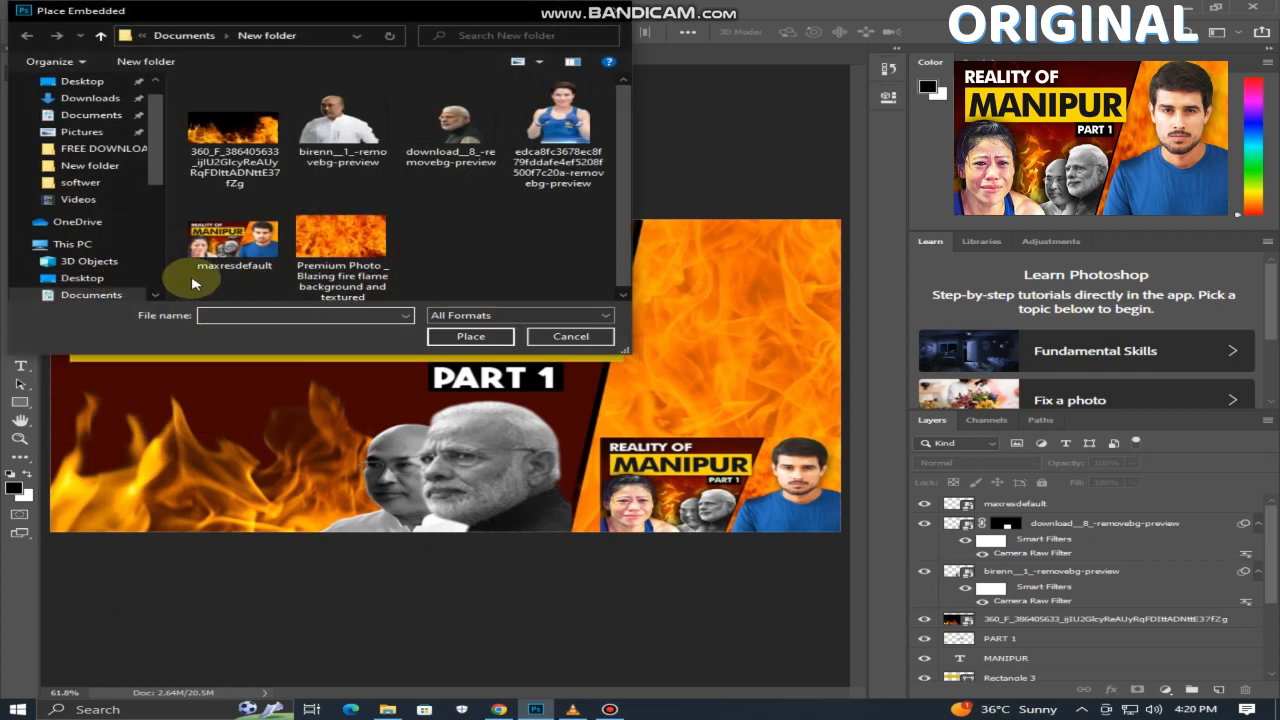
{"action": "double_click", "coordinate": [536, 150]}
{"action": "left_click_drag", "start_coordinate": [409, 466], "coordinate": [150, 601]}
{"action": "left_click_drag", "start_coordinate": [303, 363], "coordinate": [420, 340]}
{"action": "left_click_drag", "start_coordinate": [228, 450], "coordinate": [165, 516]}
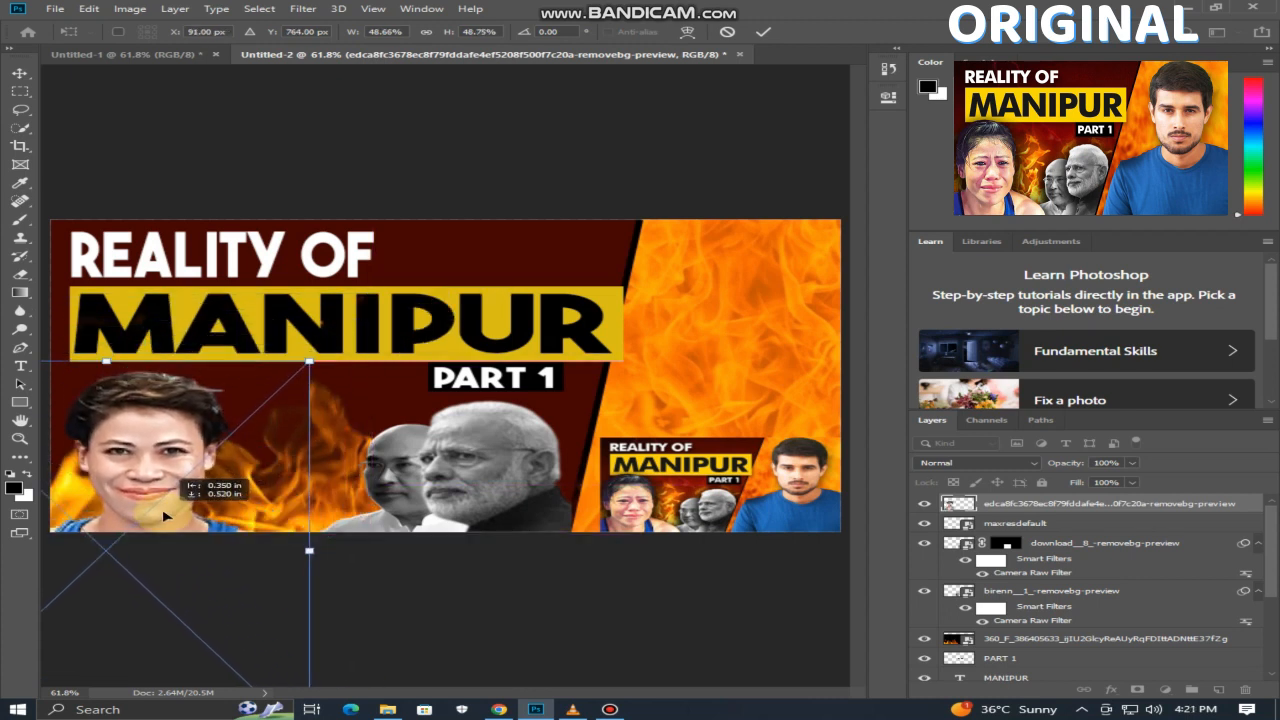
{"action": "key", "text": "Return"}
{"action": "left_click", "coordinate": [502, 607]}
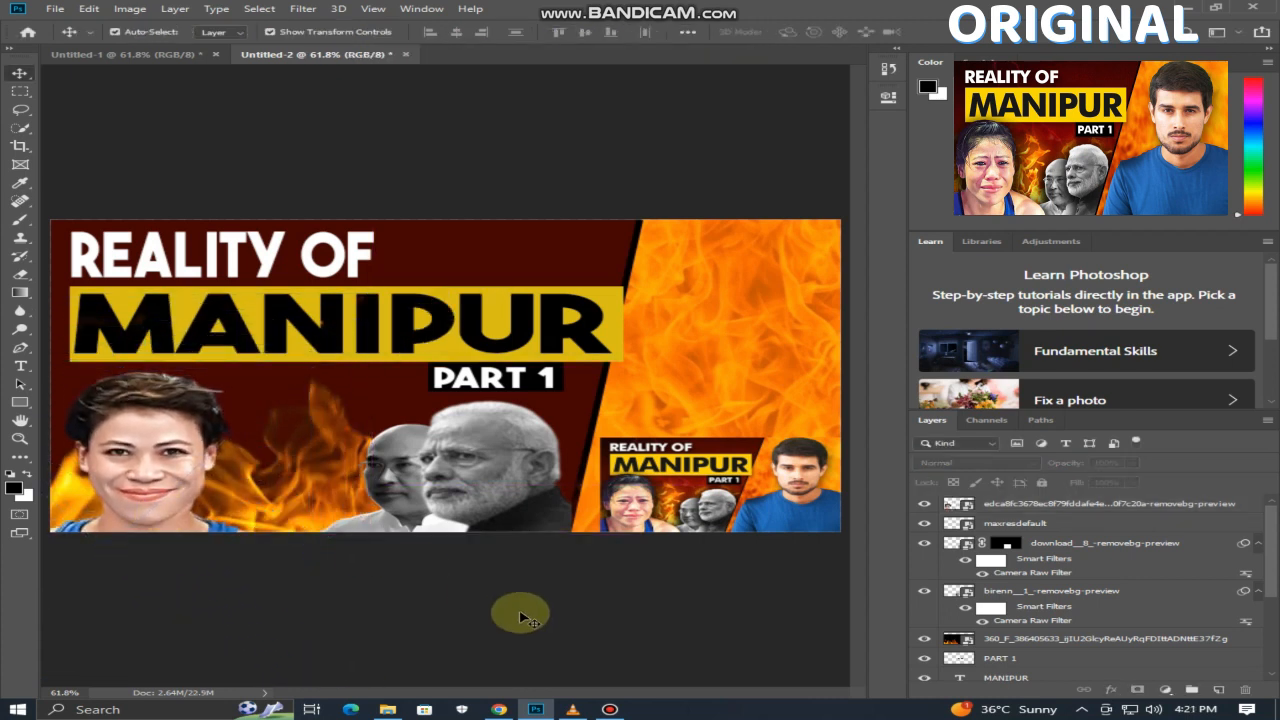
Enlarge the maxresdefault reference image to fill the whole canvas.
{"action": "left_click", "coordinate": [715, 502]}
{"action": "left_click_drag", "start_coordinate": [600, 440], "coordinate": [5, 300]}
{"action": "left_click", "coordinate": [765, 654]}
Select the man in the blue shirt on the maxresdefault layer with Quick Selection and mask out everything else.
{"action": "left_click", "coordinate": [17, 101]}
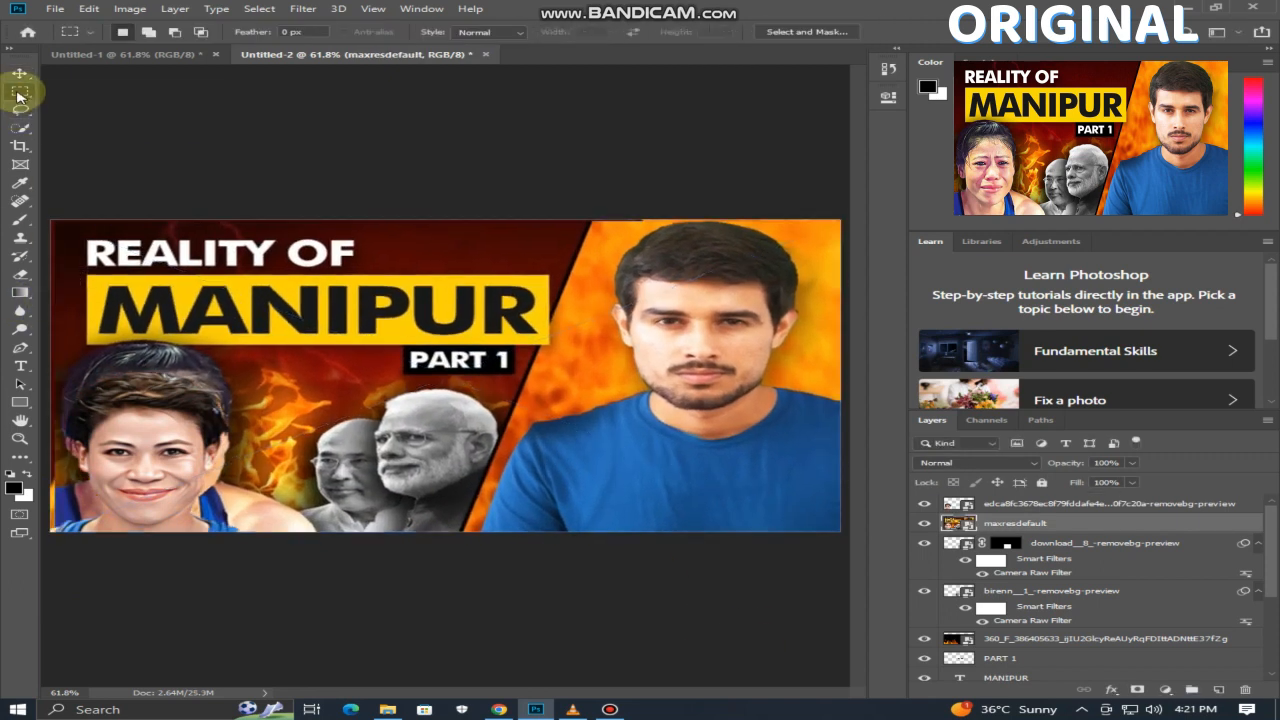
{"action": "left_click", "coordinate": [20, 128]}
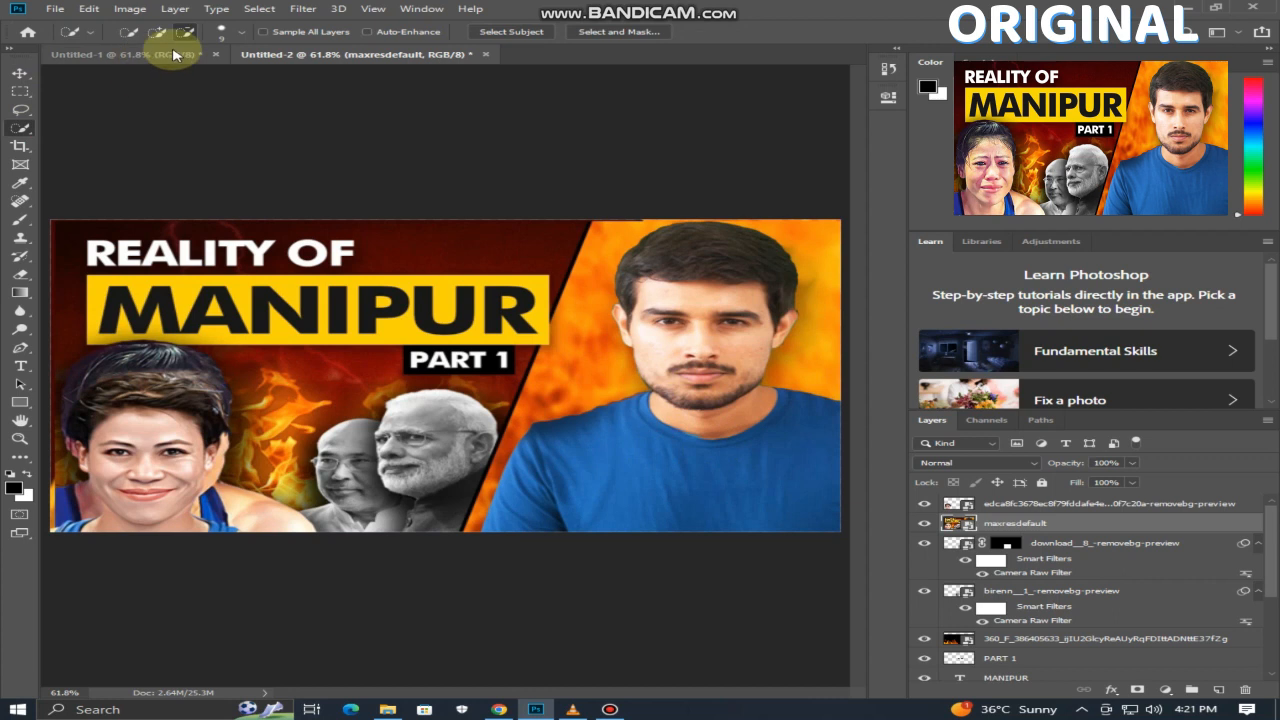
{"action": "left_click_drag", "start_coordinate": [514, 364], "coordinate": [631, 466]}
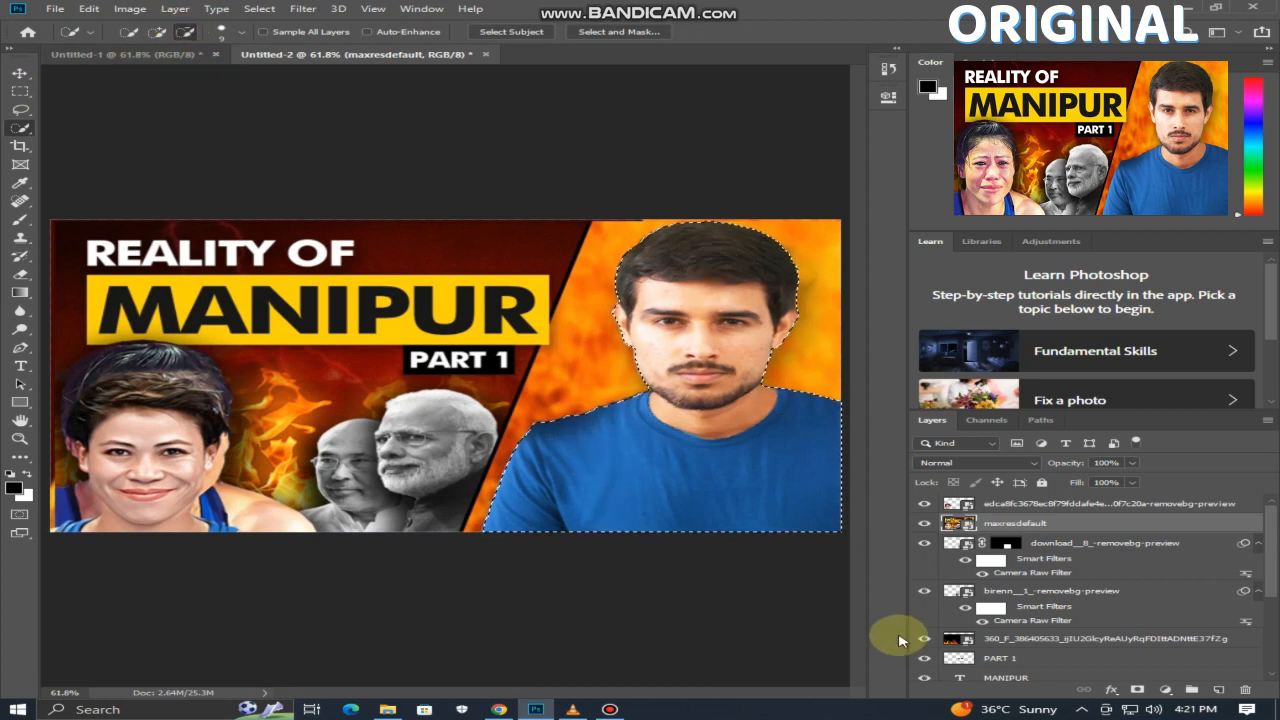
{"action": "left_click", "coordinate": [1137, 689]}
{"action": "left_click", "coordinate": [19, 73]}
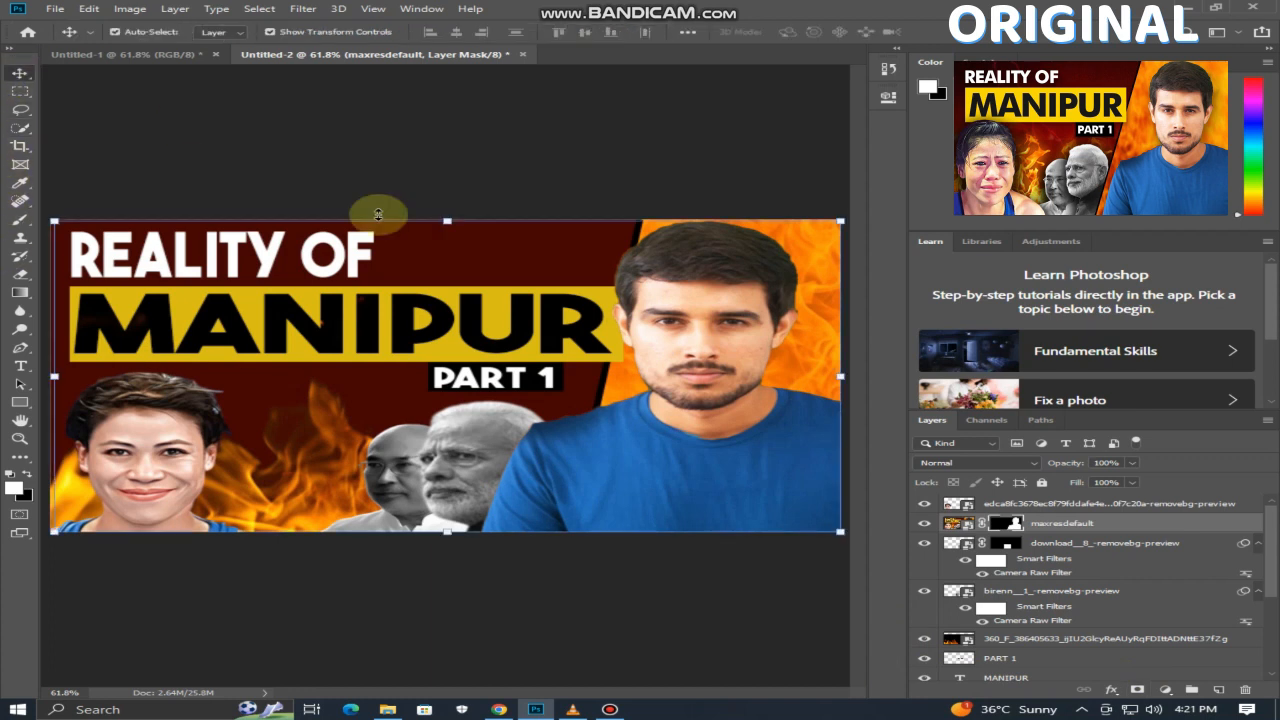
Rescale the masked man cutout and position it over the fire background at the canvas's right edge.
{"action": "left_click_drag", "start_coordinate": [68, 220], "coordinate": [248, 285]}
{"action": "left_click_drag", "start_coordinate": [686, 484], "coordinate": [768, 532]}
{"action": "left_click_drag", "start_coordinate": [311, 335], "coordinate": [134, 265]}
{"action": "left_click_drag", "start_coordinate": [682, 427], "coordinate": [643, 416]}
{"action": "left_click", "coordinate": [640, 635]}
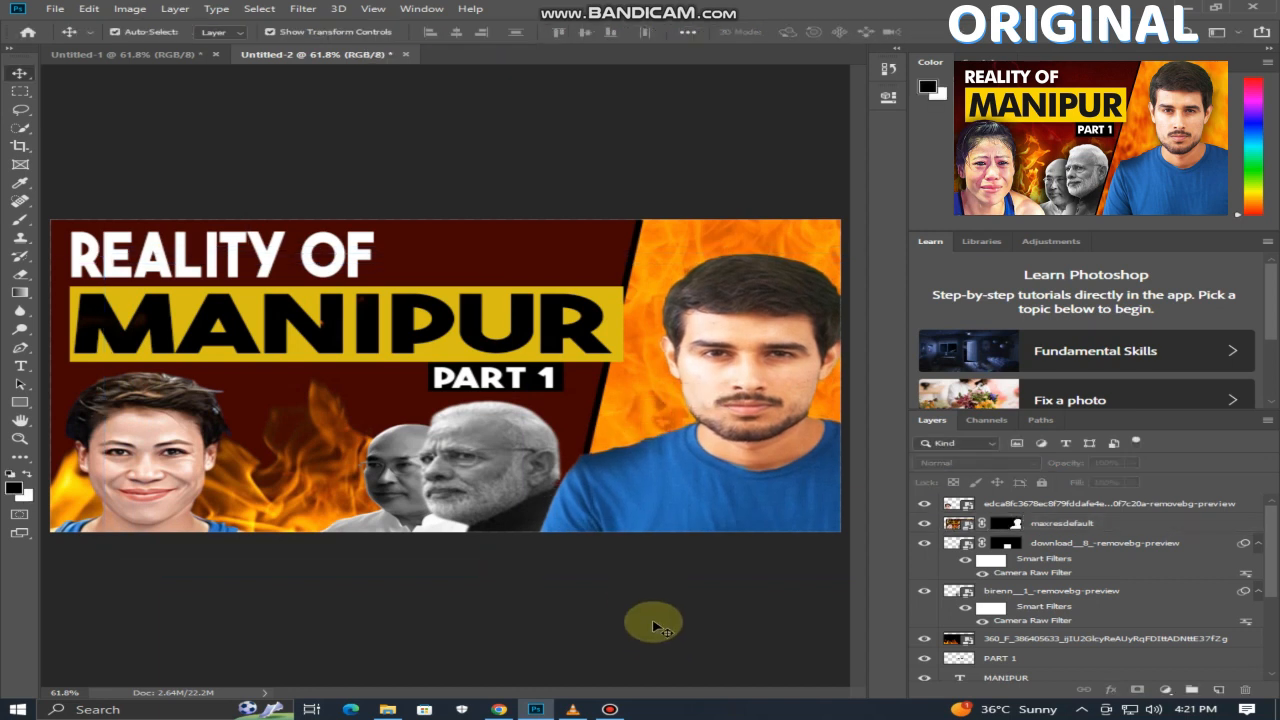
{"action": "left_click_drag", "start_coordinate": [678, 488], "coordinate": [708, 489]}
{"action": "left_click", "coordinate": [643, 649]}
Hide the layers from Rectangle 2 upward and shift the maroon Rectangle 1 panel slightly left.
{"action": "left_click", "coordinate": [606, 240]}
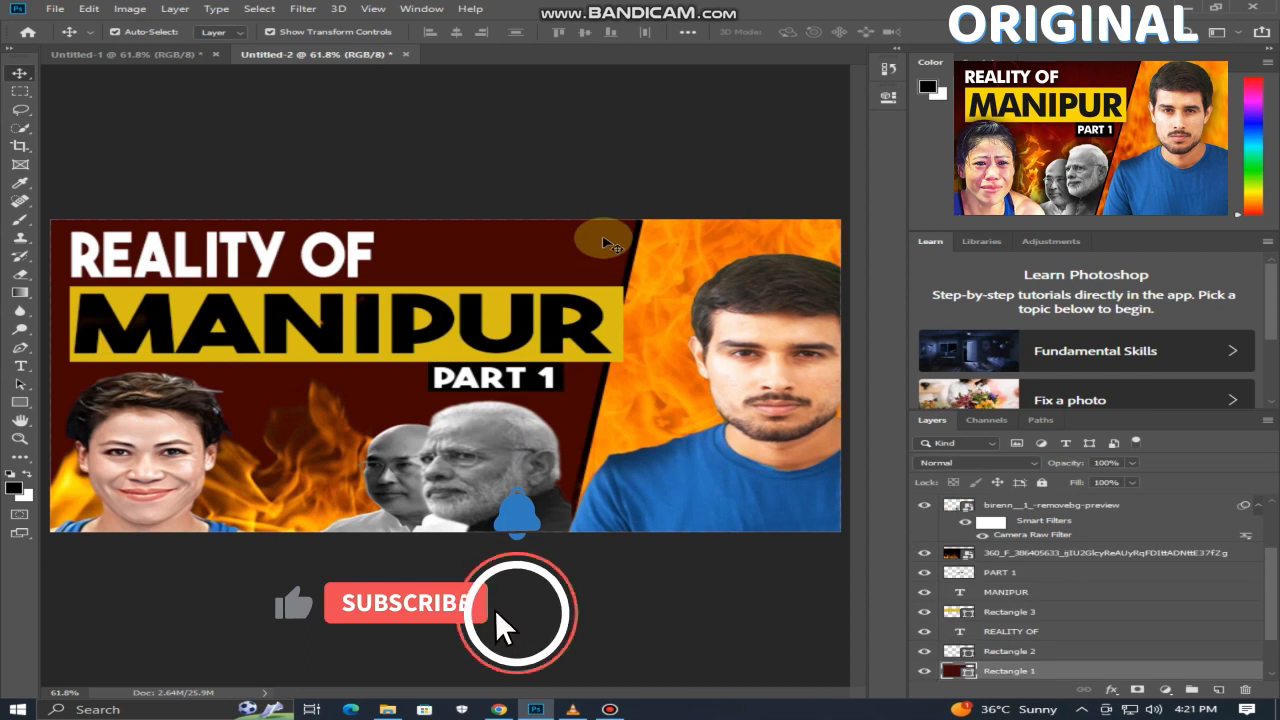
{"action": "left_click", "coordinate": [666, 133]}
{"action": "scroll", "coordinate": [944, 537], "scroll_direction": "down", "scroll_amount": 2}
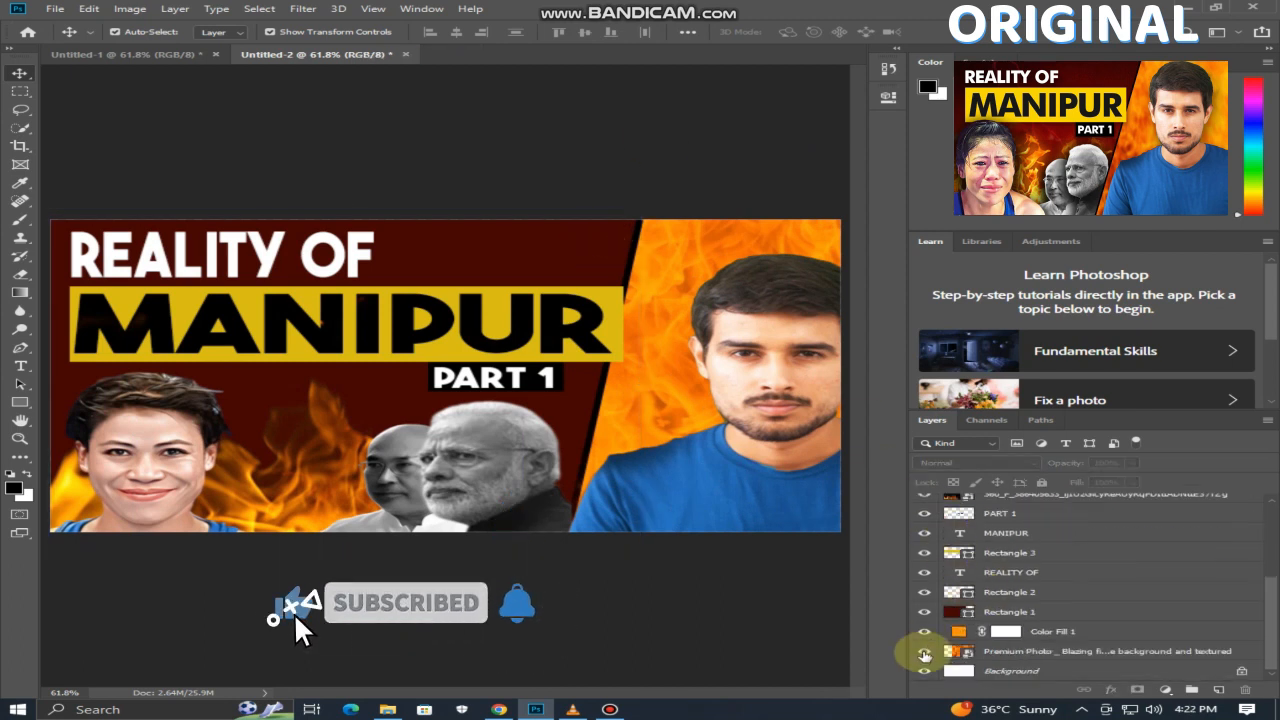
{"action": "left_click_drag", "start_coordinate": [924, 592], "coordinate": [924, 503]}
{"action": "left_click_drag", "start_coordinate": [423, 349], "coordinate": [389, 350]}
{"action": "left_click", "coordinate": [759, 608]}
{"action": "scroll", "coordinate": [944, 604], "scroll_direction": "down", "scroll_amount": 1}
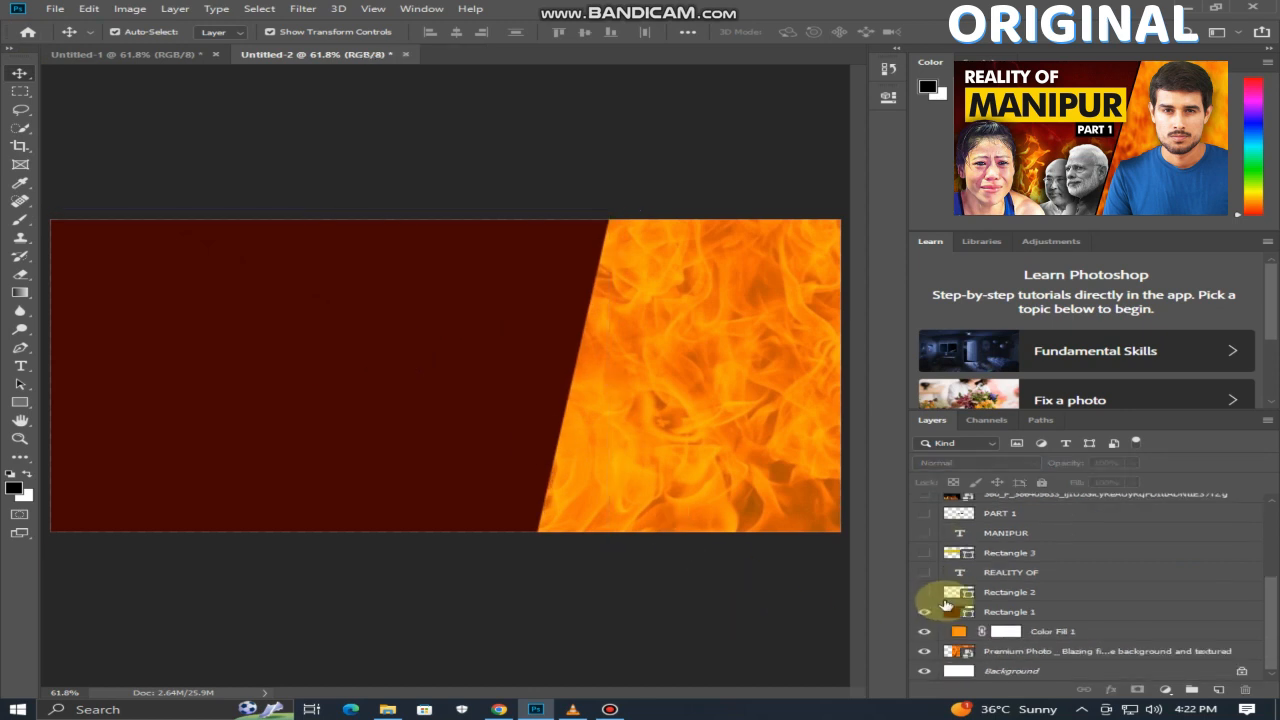
Show the black Rectangle 2 stripe again and move it left onto the maroon panel's slanted edge.
{"action": "left_click", "coordinate": [924, 592]}
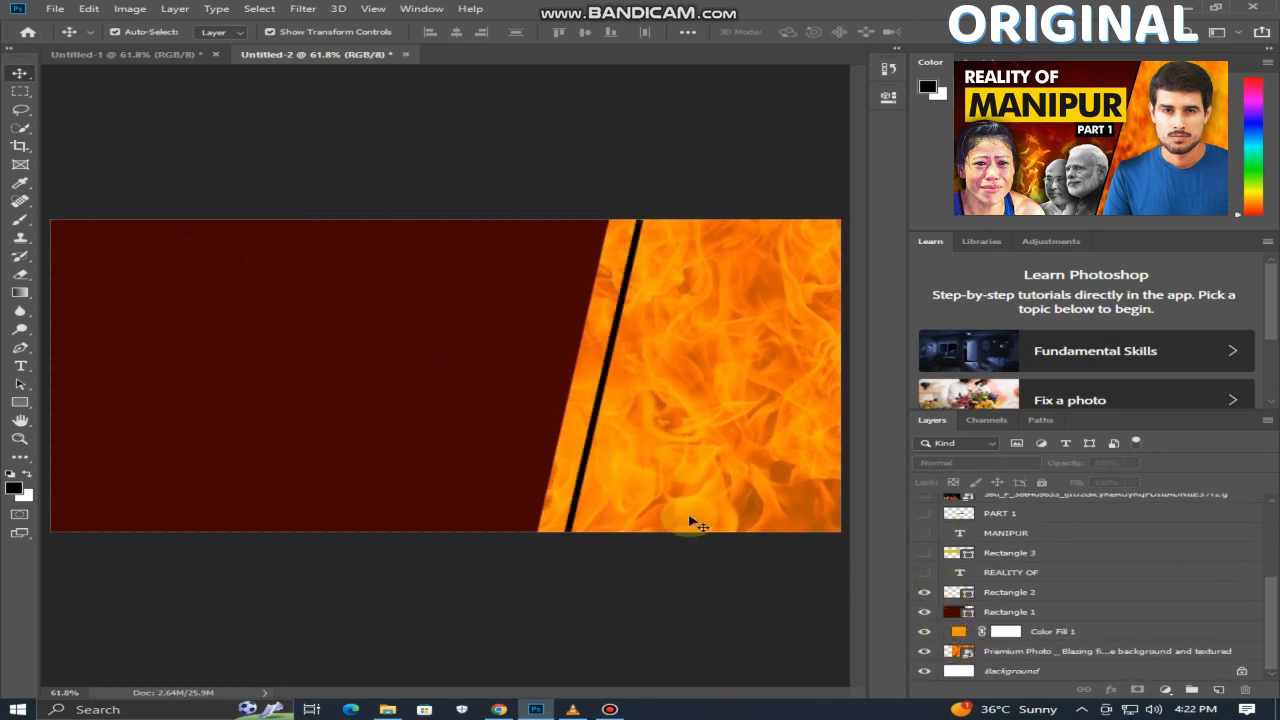
{"action": "left_click", "coordinate": [600, 433]}
{"action": "left_click", "coordinate": [649, 270]}
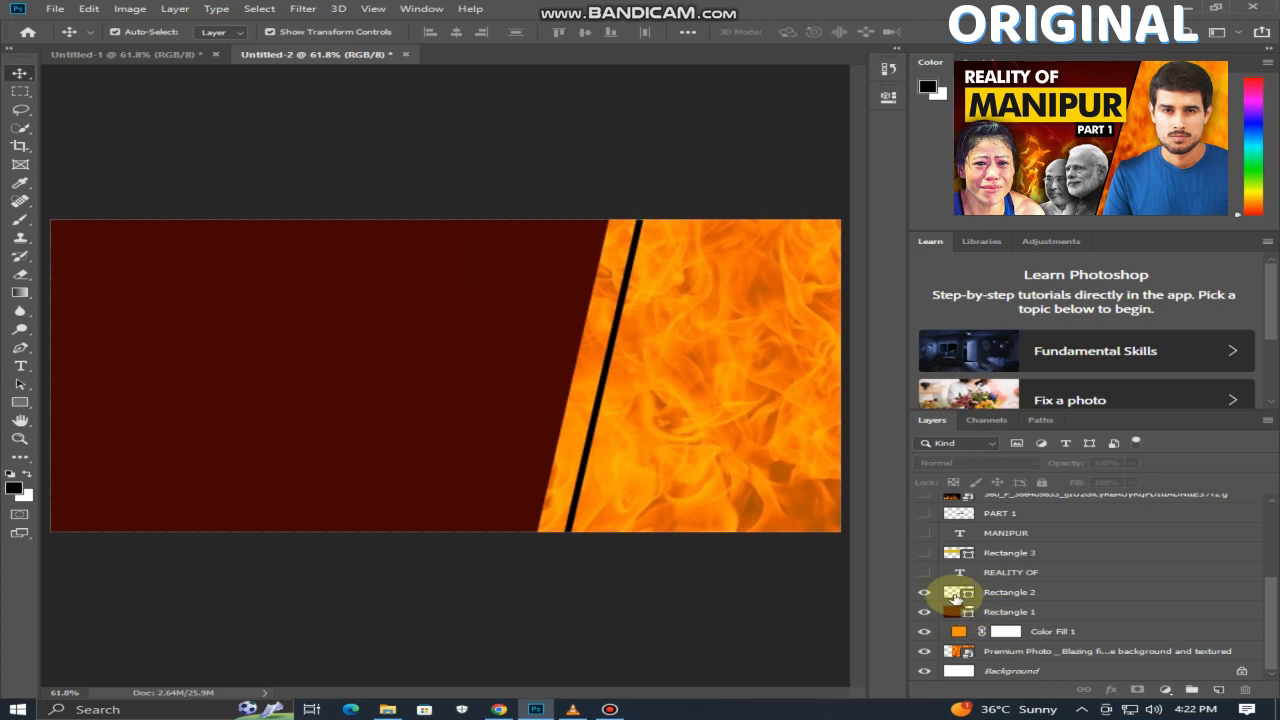
{"action": "left_click", "coordinate": [954, 595]}
{"action": "left_click_drag", "start_coordinate": [585, 430], "coordinate": [558, 412]}
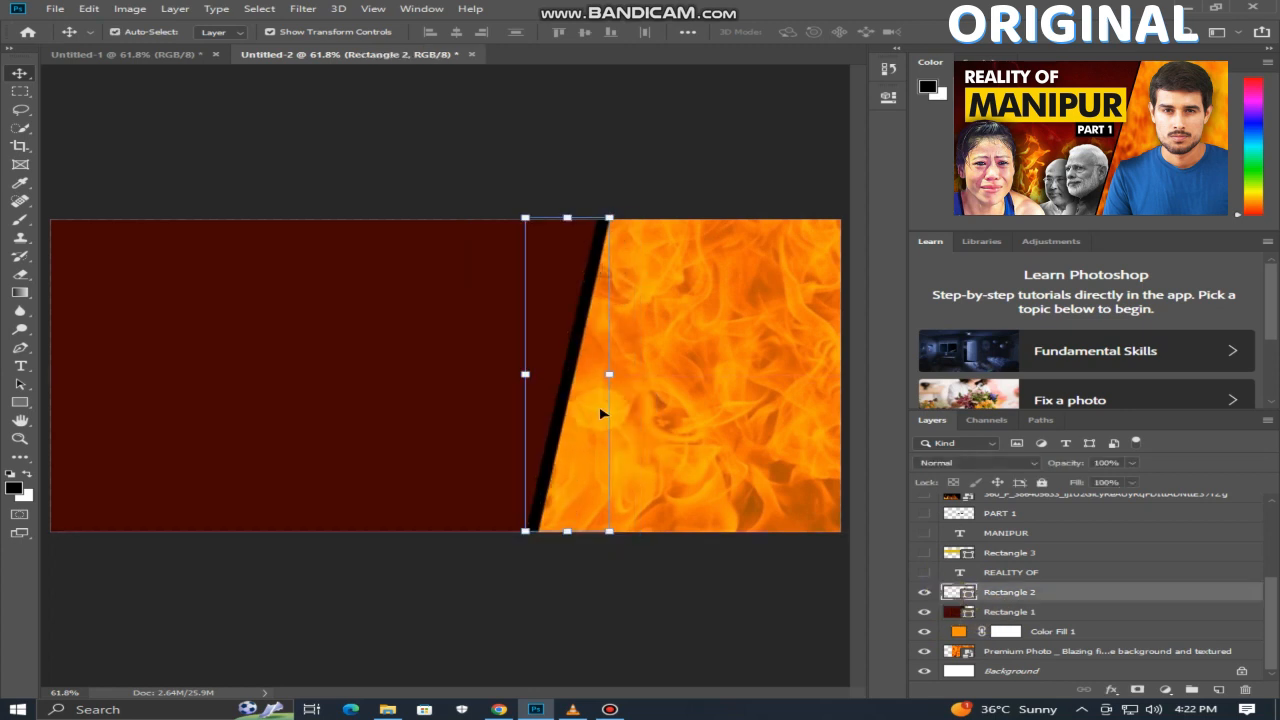
Narrow the black Rectangle 2 stripe to about 72% of its width.
{"action": "key", "text": "ctrl+t"}
{"action": "left_click_drag", "start_coordinate": [604, 373], "coordinate": [584, 374]}
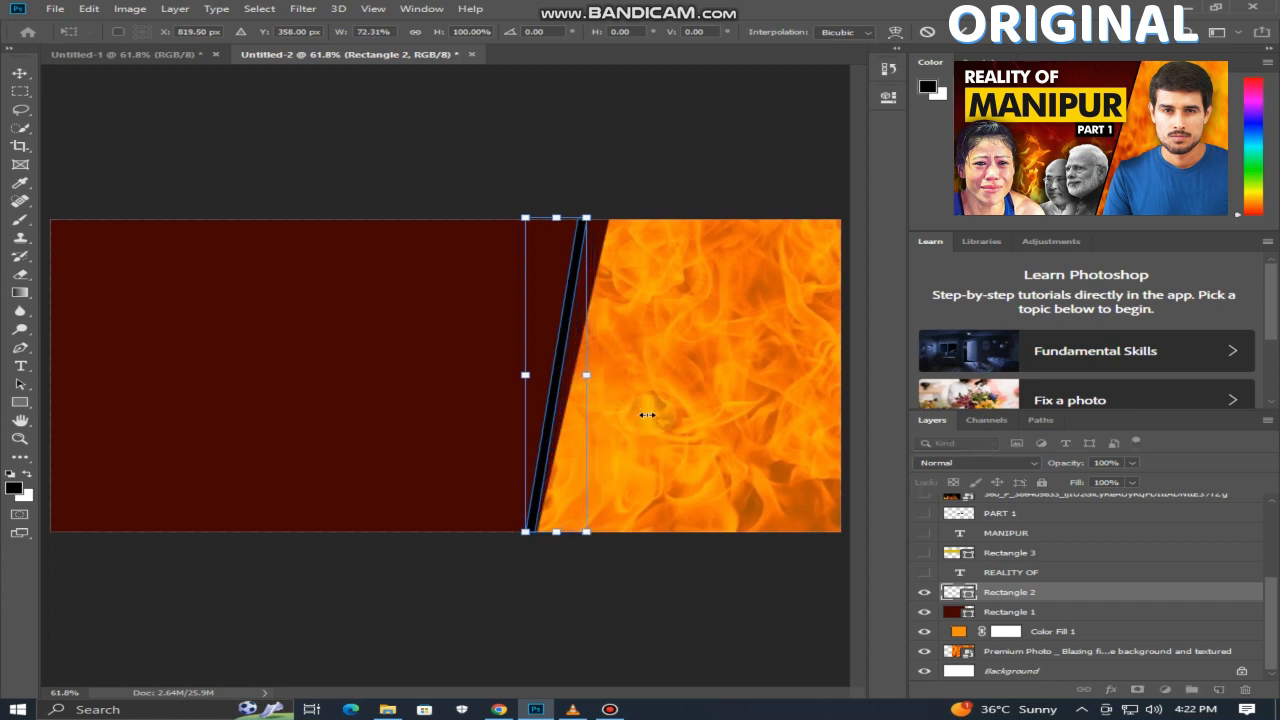
{"action": "key", "text": "Return"}
{"action": "key", "text": "ctrl+z"}
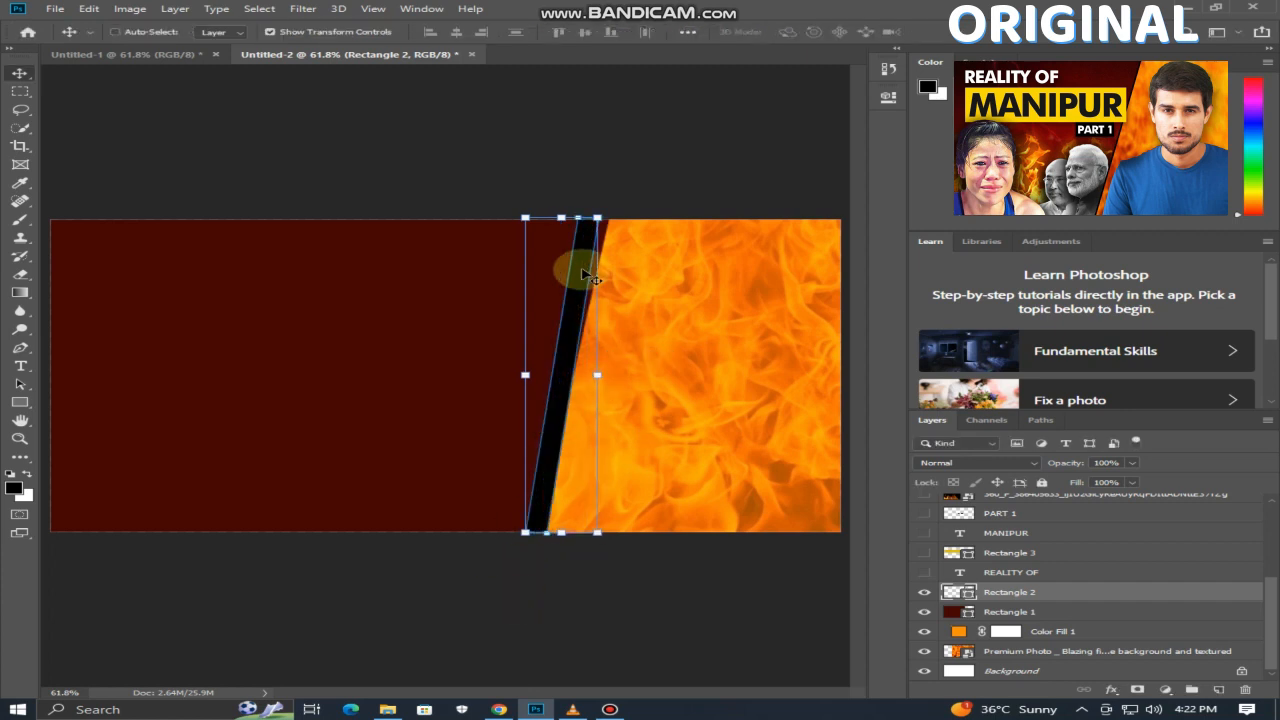
{"action": "key", "text": "ctrl+shift+z"}
{"action": "left_click", "coordinate": [575, 588]}
{"action": "left_click", "coordinate": [563, 406]}
{"action": "key", "text": "Return"}
Rotate the black Rectangle 2 stripe by about 2.8° and align it with the maroon panel's slanted edge.
{"action": "left_click", "coordinate": [958, 594]}
{"action": "left_click_drag", "start_coordinate": [557, 374], "coordinate": [568, 381]}
{"action": "left_click_drag", "start_coordinate": [586, 550], "coordinate": [577, 545]}
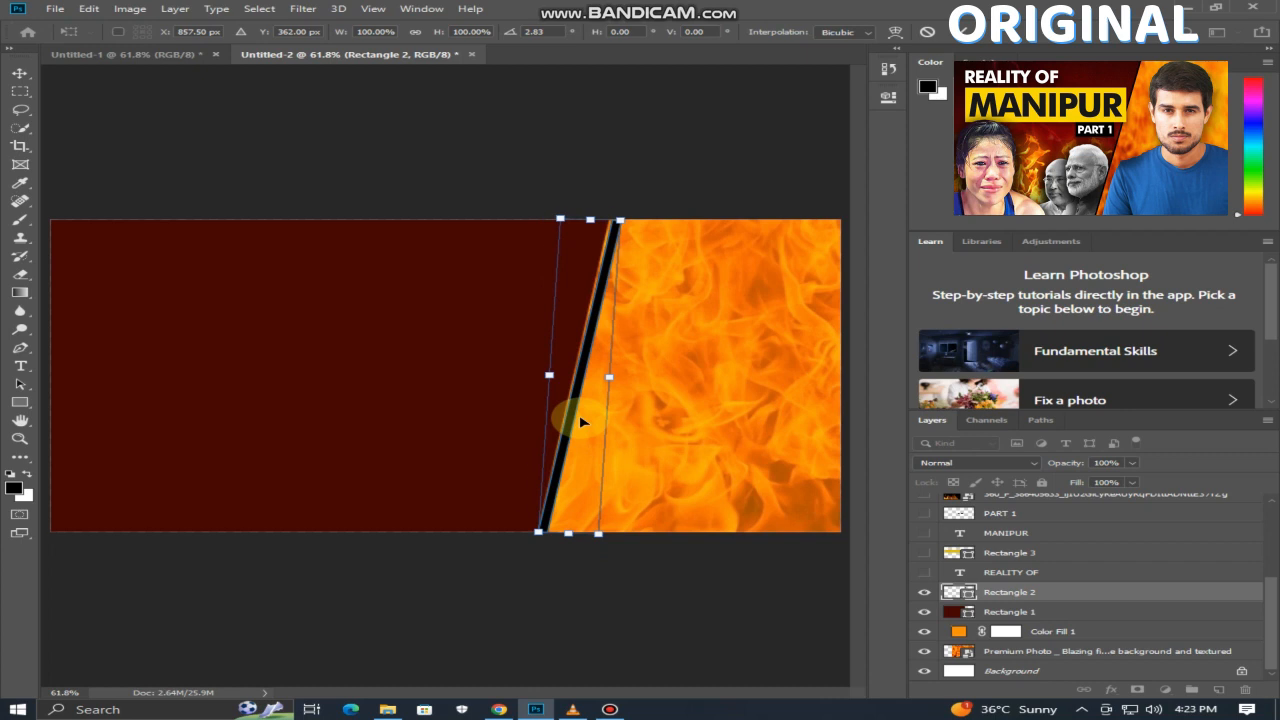
{"action": "left_click", "coordinate": [607, 628]}
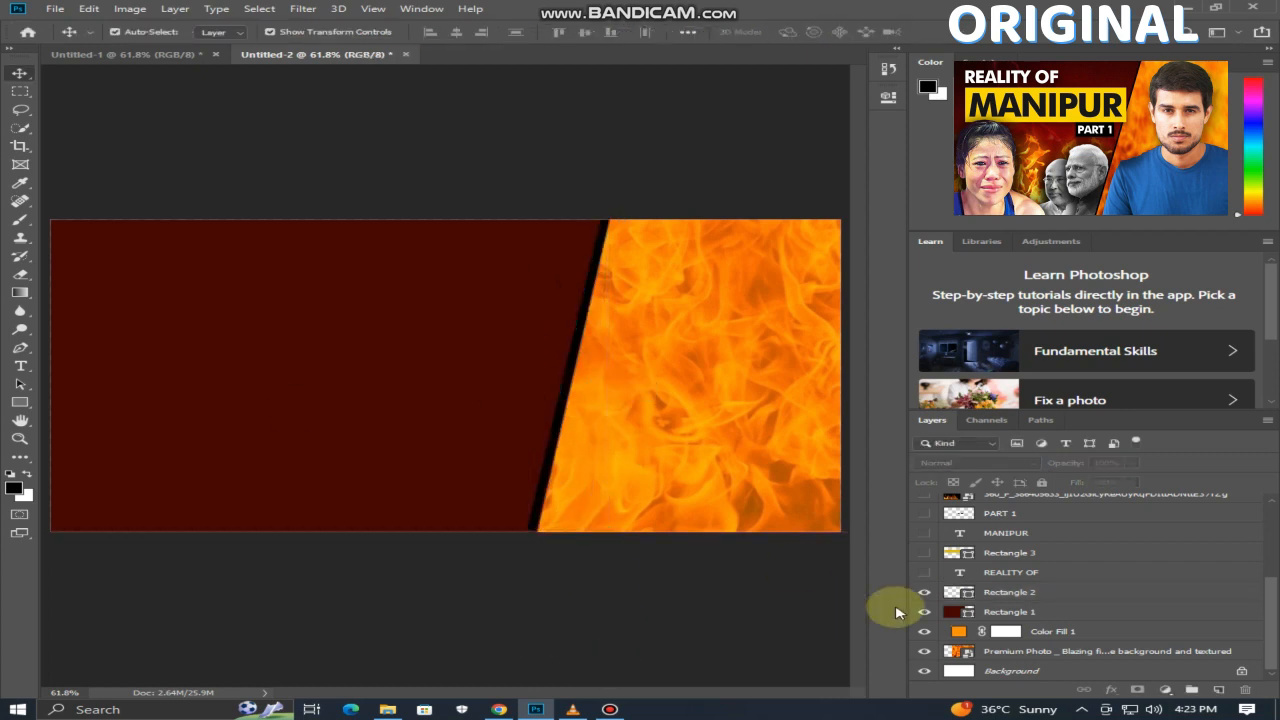
Make all the hidden title, flame and portrait layers visible again.
{"action": "left_click_drag", "start_coordinate": [924, 572], "coordinate": [927, 514]}
{"action": "scroll", "coordinate": [928, 538], "scroll_direction": "up", "scroll_amount": 1}
{"action": "scroll", "coordinate": [927, 525], "scroll_direction": "up", "scroll_amount": 2}
{"action": "left_click", "coordinate": [924, 507]}
{"action": "scroll", "coordinate": [926, 525], "scroll_direction": "up", "scroll_amount": 2}
{"action": "left_click", "coordinate": [924, 519]}
{"action": "scroll", "coordinate": [924, 530], "scroll_direction": "up", "scroll_amount": 1}
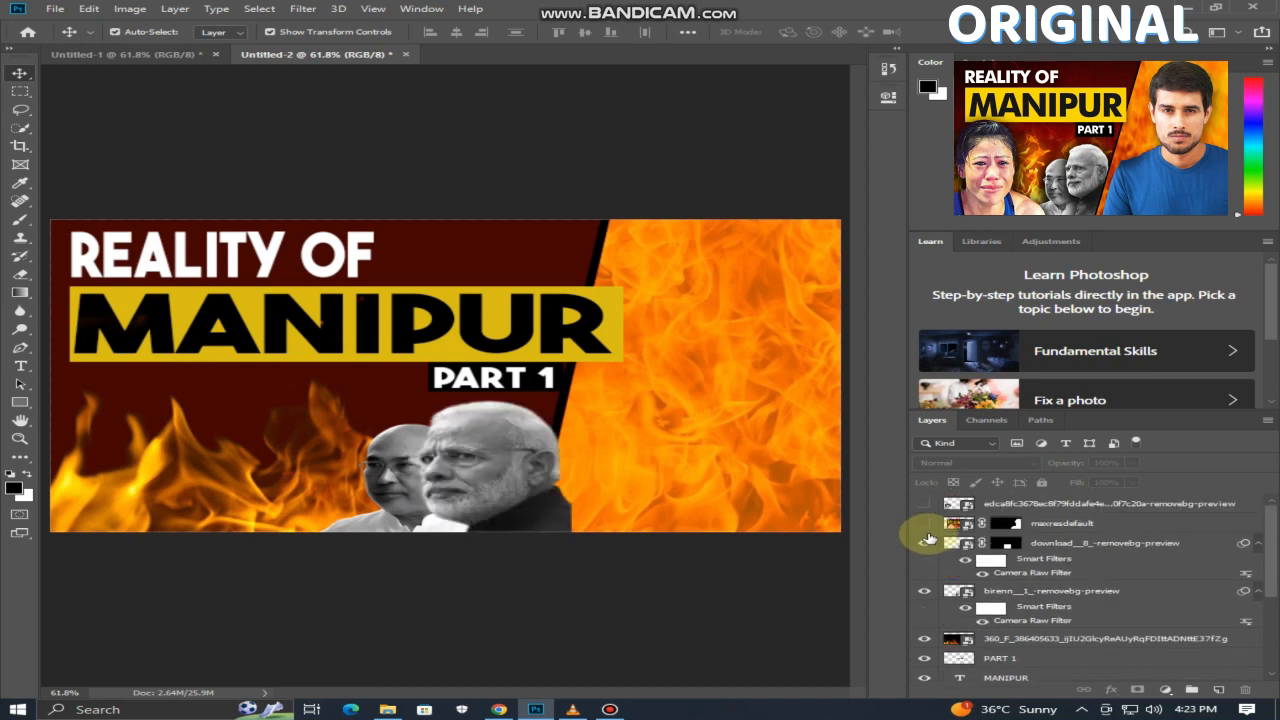
{"action": "left_click", "coordinate": [923, 522]}
{"action": "left_click", "coordinate": [922, 505]}
Enlarge the smiling portrait cutout slightly and reposition it in the canvas's lower-left corner below the MANIPUR title.
{"action": "left_click_drag", "start_coordinate": [138, 462], "coordinate": [82, 477]}
{"action": "left_click_drag", "start_coordinate": [240, 377], "coordinate": [440, 268]}
{"action": "left_click_drag", "start_coordinate": [174, 503], "coordinate": [95, 553]}
{"action": "left_click_drag", "start_coordinate": [340, 326], "coordinate": [301, 362]}
{"action": "left_click_drag", "start_coordinate": [178, 467], "coordinate": [198, 448]}
{"action": "key", "text": "Return"}
Shift the rear and front greyscale portraits slightly left, away from the slanted stripe.
{"action": "left_click", "coordinate": [463, 536]}
{"action": "left_click", "coordinate": [451, 477]}
{"action": "left_click", "coordinate": [372, 508]}
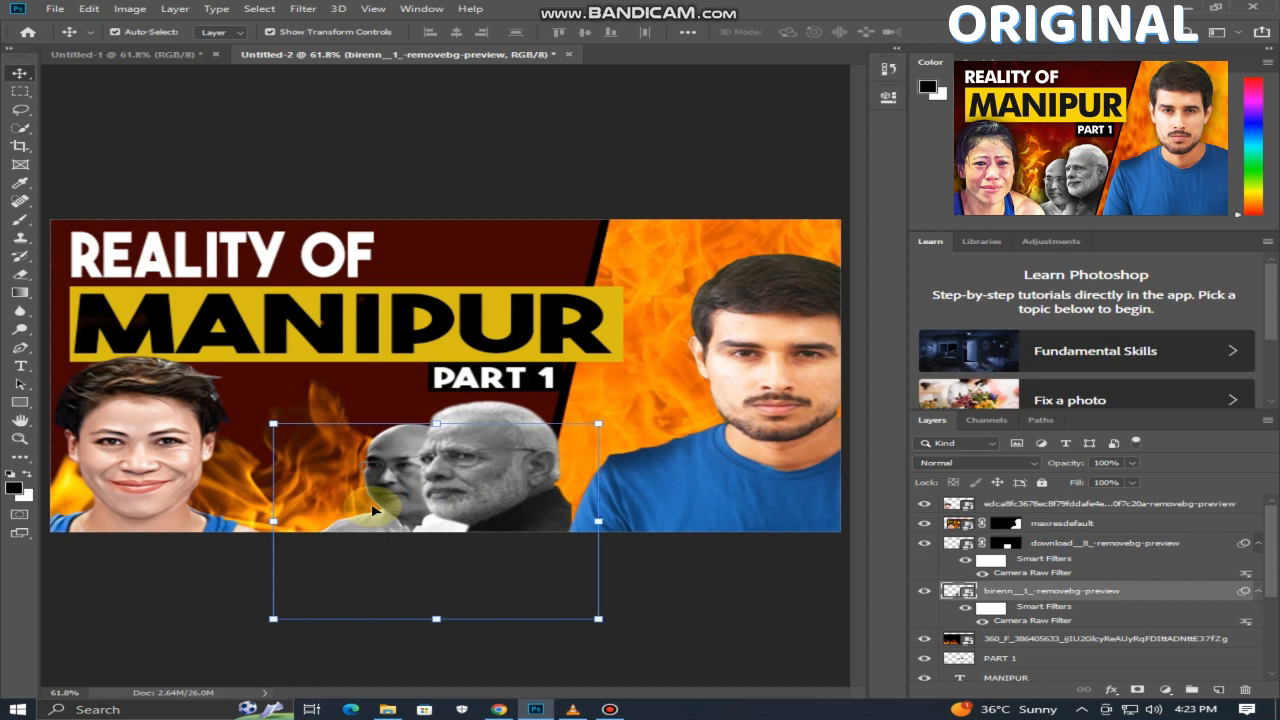
{"action": "left_click", "coordinate": [348, 508]}
{"action": "left_click", "coordinate": [1050, 590]}
{"action": "left_click_drag", "start_coordinate": [399, 530], "coordinate": [366, 531]}
{"action": "left_click", "coordinate": [493, 507]}
{"action": "left_click_drag", "start_coordinate": [543, 519], "coordinate": [510, 520]}
Scale the man cutout down slightly and move it left so it sits just beside the slanted stripe.
{"action": "left_click_drag", "start_coordinate": [738, 480], "coordinate": [714, 494]}
{"action": "left_click", "coordinate": [772, 640]}
{"action": "left_click", "coordinate": [703, 617]}
{"action": "left_click", "coordinate": [674, 452]}
{"action": "left_click_drag", "start_coordinate": [109, 251], "coordinate": [6, 203]}
{"action": "left_click_drag", "start_coordinate": [730, 426], "coordinate": [754, 441]}
{"action": "key", "text": "ctrl+z"}
{"action": "left_click_drag", "start_coordinate": [66, 245], "coordinate": [288, 336]}
{"action": "left_click_drag", "start_coordinate": [741, 505], "coordinate": [628, 441]}
{"action": "left_click", "coordinate": [754, 642]}
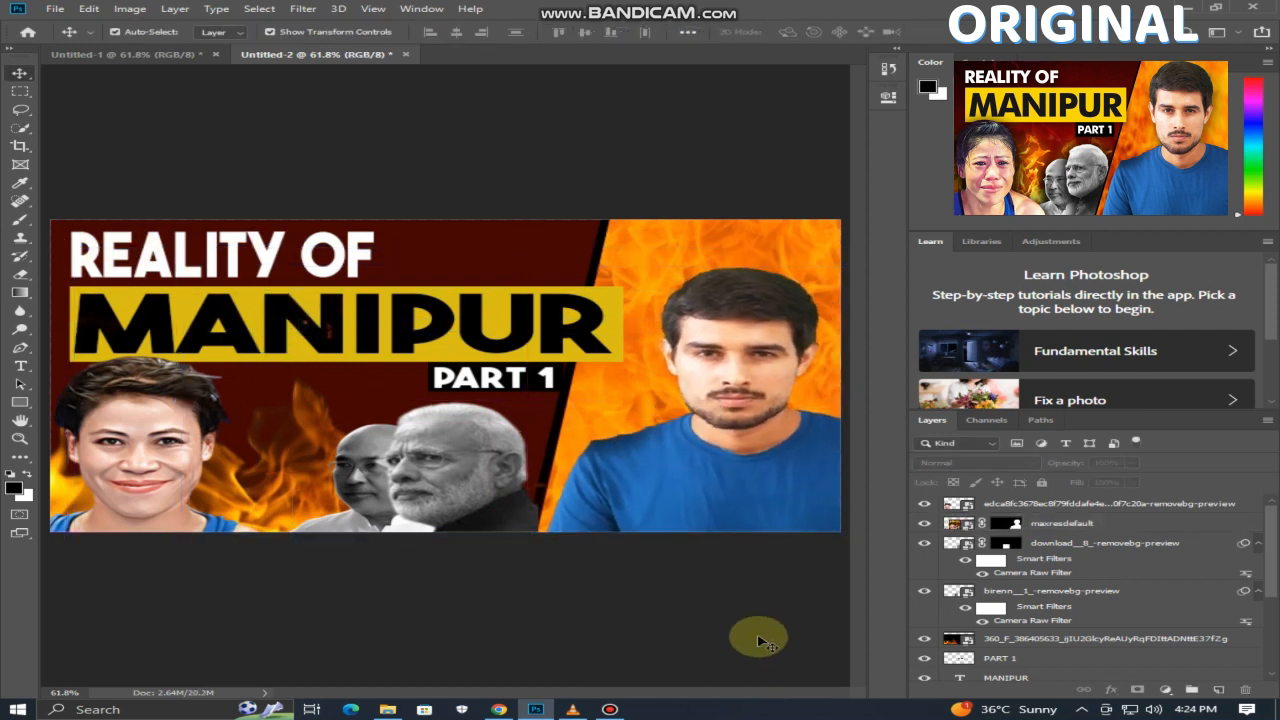
Shift the flames image slightly left behind the portraits.
{"action": "left_click", "coordinate": [608, 360]}
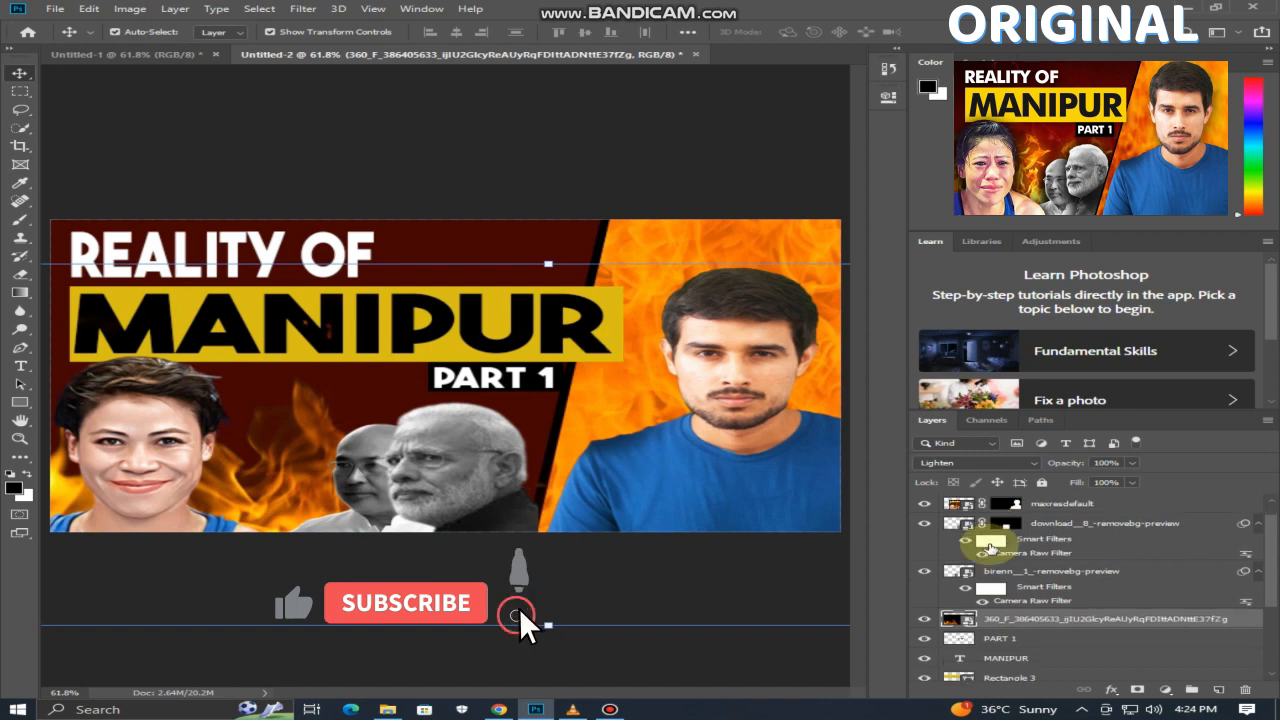
{"action": "left_click", "coordinate": [924, 504]}
{"action": "left_click", "coordinate": [924, 504]}
{"action": "scroll", "coordinate": [955, 545], "scroll_direction": "down", "scroll_amount": 4}
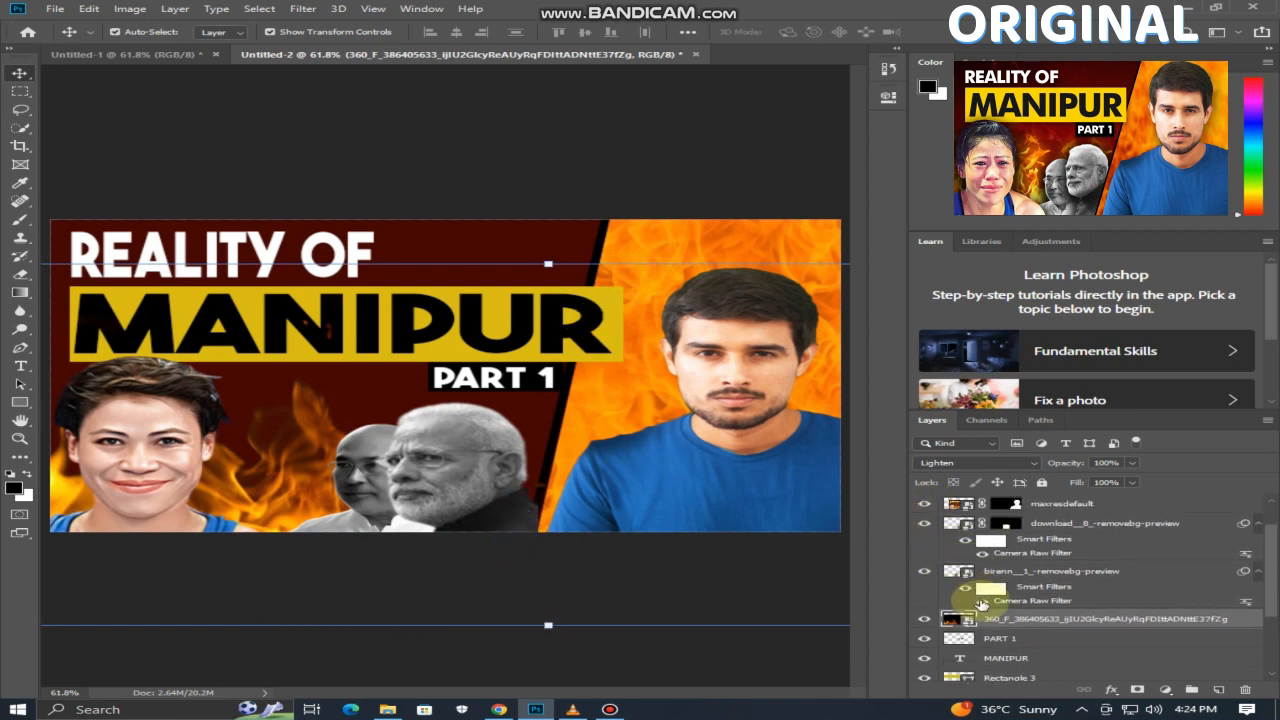
{"action": "left_click", "coordinate": [958, 620]}
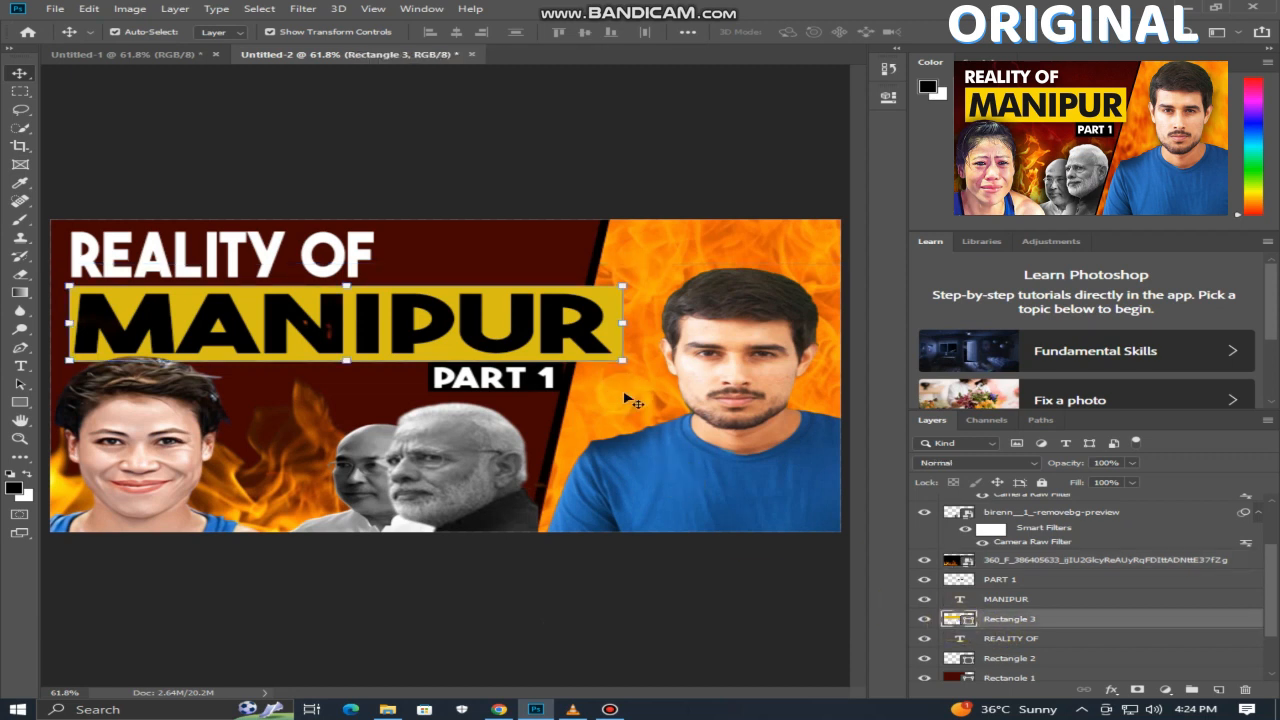
{"action": "left_click", "coordinate": [957, 579]}
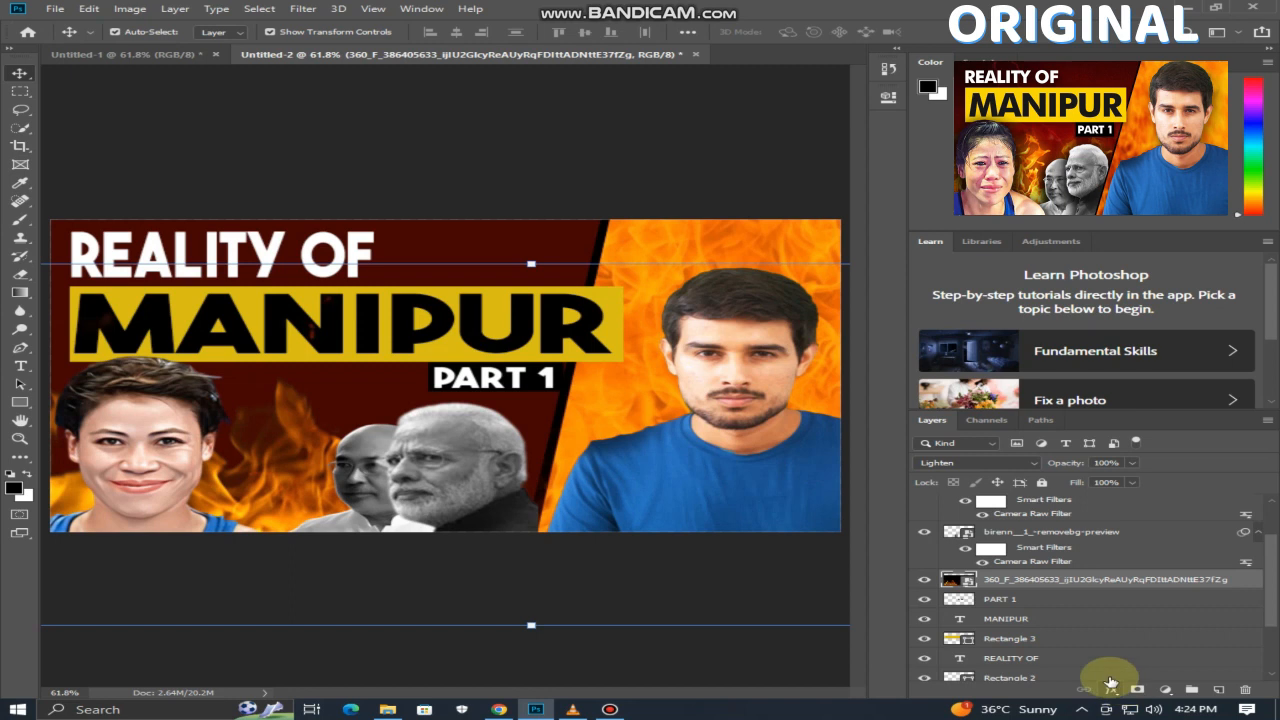
Move the yellow Rectangle 3 left and pull in its left edge to line up with the REALITY OF text.
{"action": "left_click", "coordinate": [958, 639]}
{"action": "left_click_drag", "start_coordinate": [605, 302], "coordinate": [580, 308]}
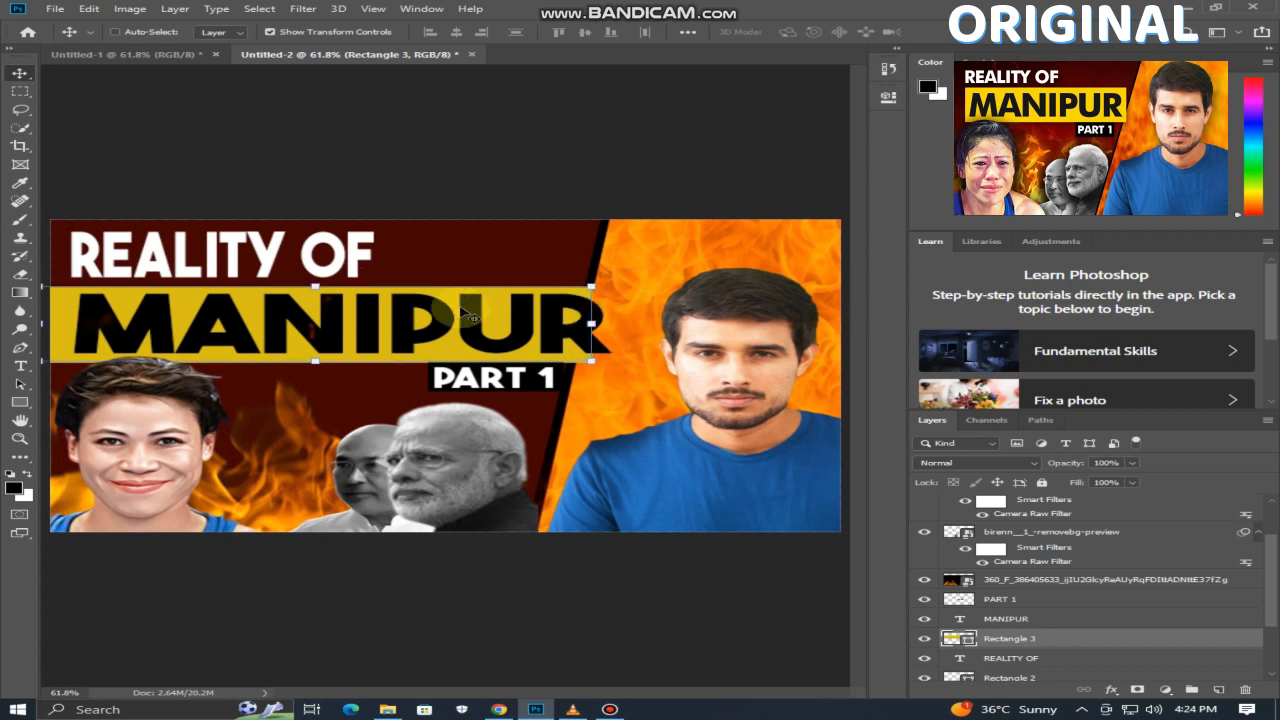
{"action": "key", "text": "ctrl"}
{"action": "left_click_drag", "start_coordinate": [43, 366], "coordinate": [67, 361]}
{"action": "left_click", "coordinate": [535, 573]}
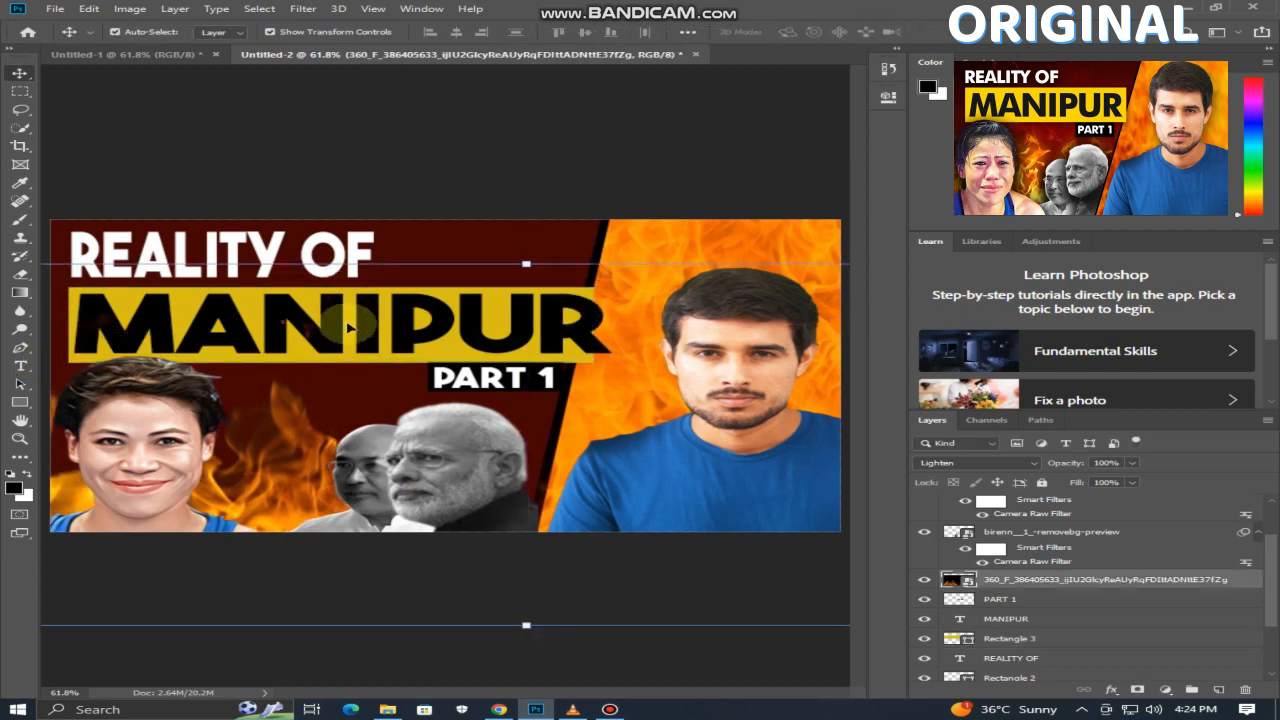
Scale the MANIPUR text down so it fits within the width of the yellow bar.
{"action": "left_click", "coordinate": [975, 625]}
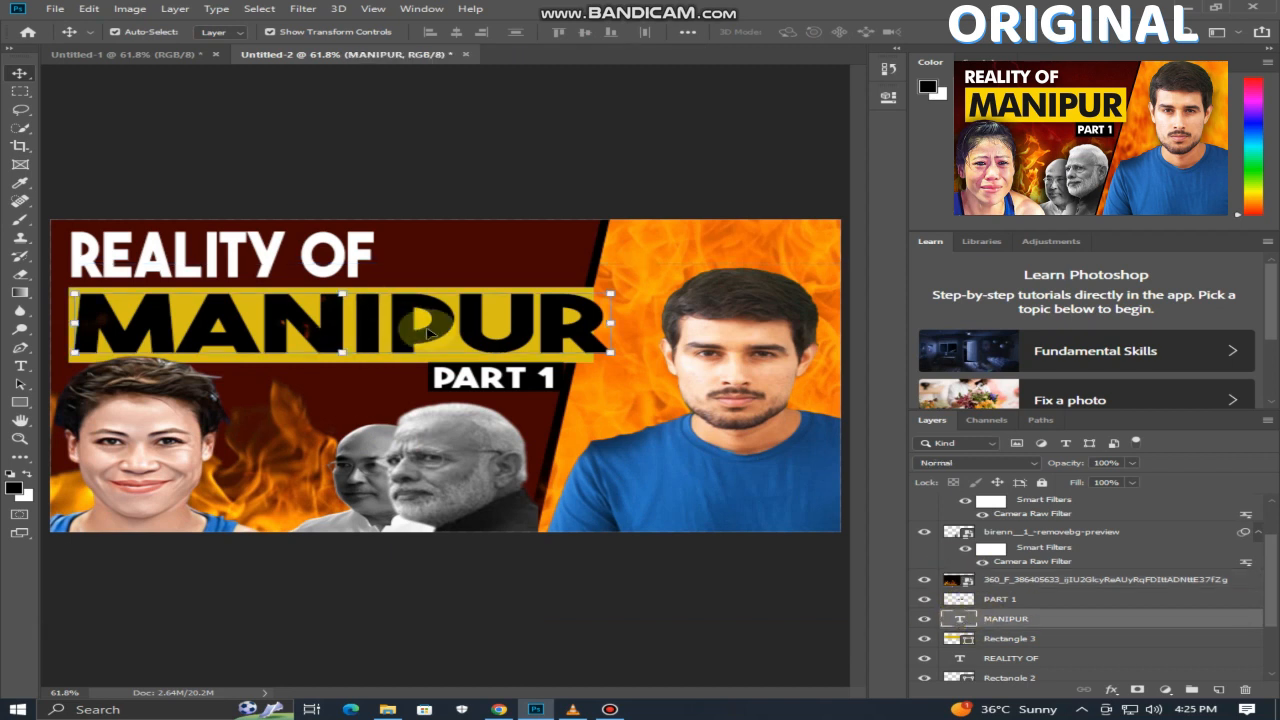
{"action": "key", "text": "ctrl"}
{"action": "left_click_drag", "start_coordinate": [610, 356], "coordinate": [541, 352]}
{"action": "left_click", "coordinate": [328, 650]}
{"action": "left_click_drag", "start_coordinate": [339, 348], "coordinate": [313, 318]}
Hide the flames image layer so the MANIPUR text beneath it can be repositioned freely.
{"action": "left_click", "coordinate": [960, 624]}
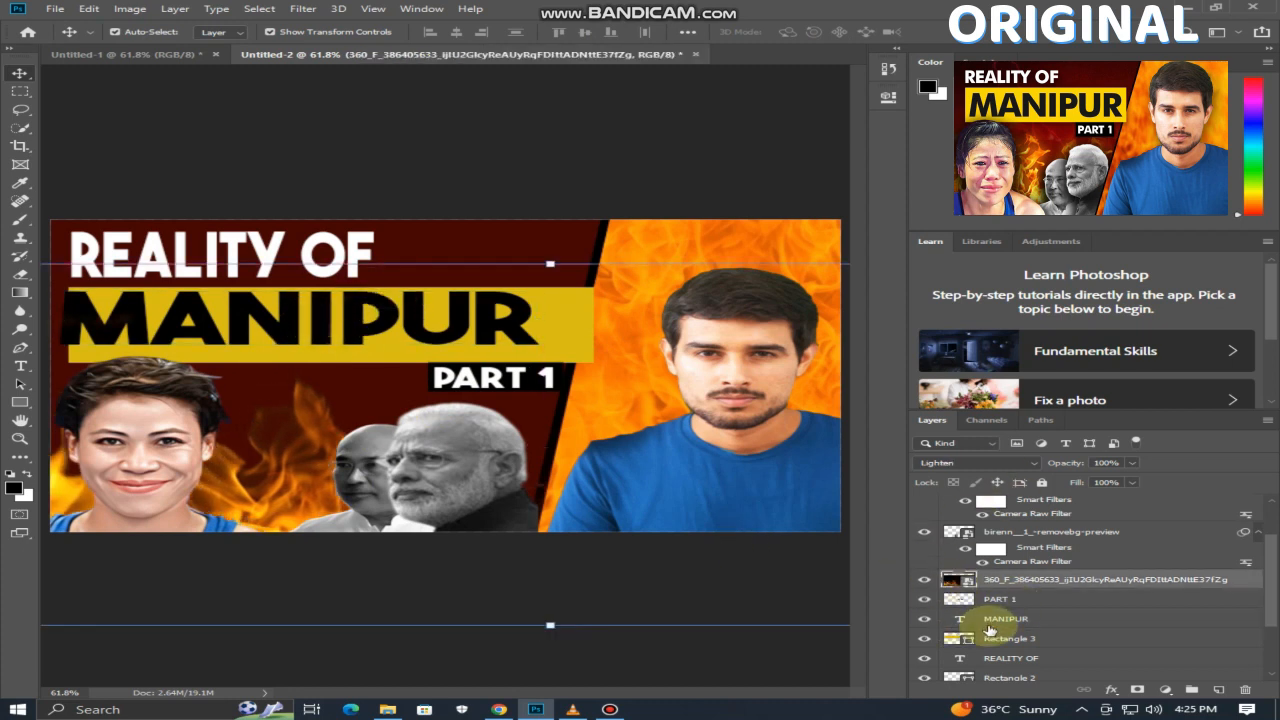
{"action": "left_click", "coordinate": [989, 627]}
{"action": "left_click_drag", "start_coordinate": [358, 311], "coordinate": [364, 315]}
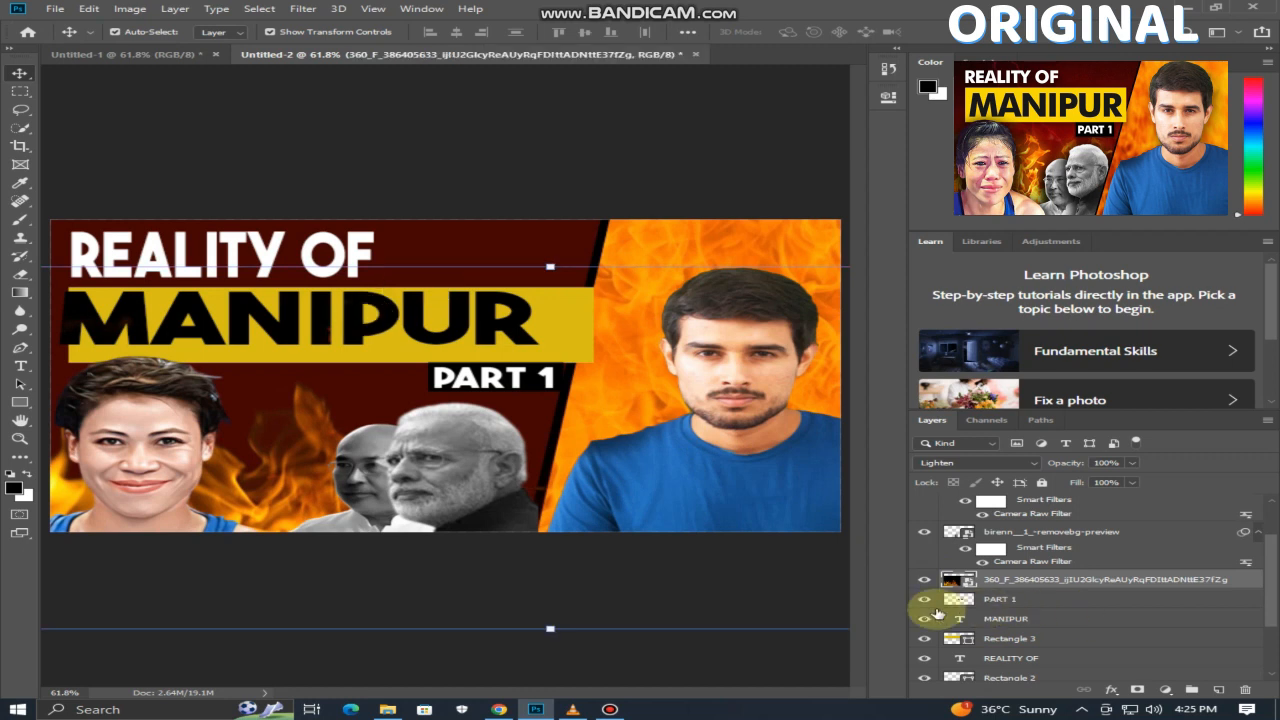
{"action": "scroll", "coordinate": [940, 615], "scroll_direction": "up", "scroll_amount": 3}
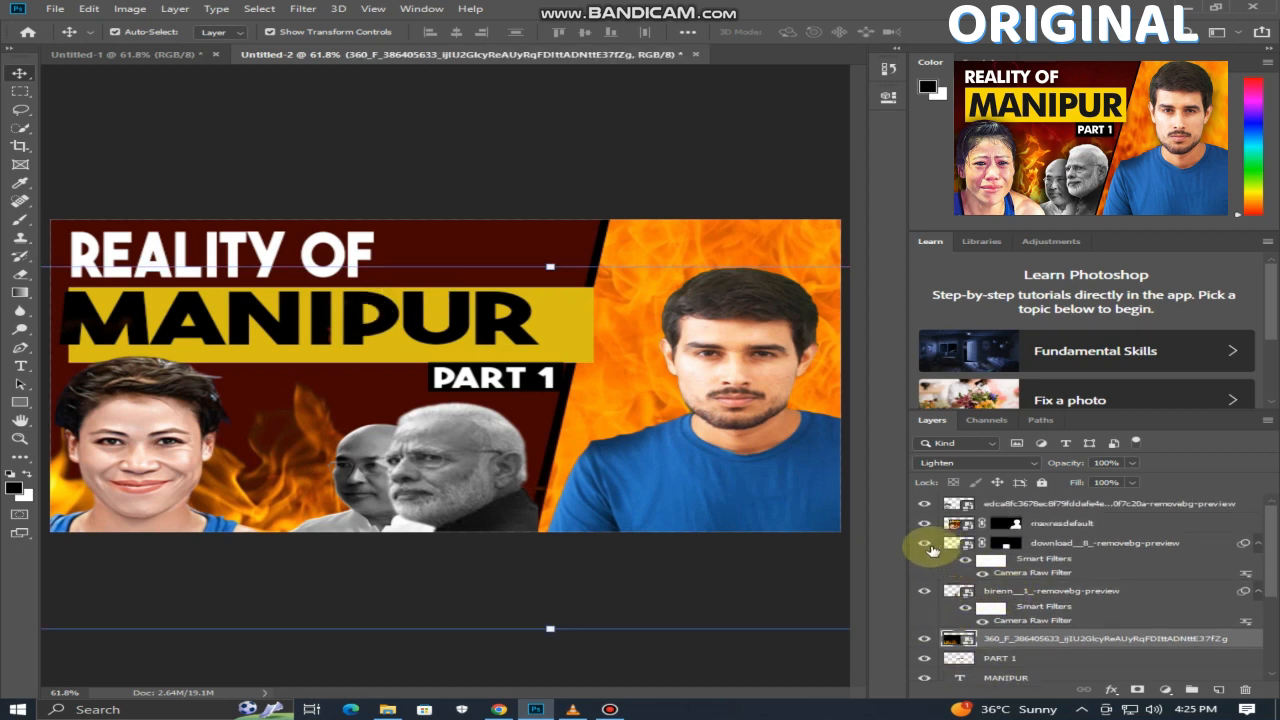
{"action": "scroll", "coordinate": [930, 550], "scroll_direction": "down", "scroll_amount": 6}
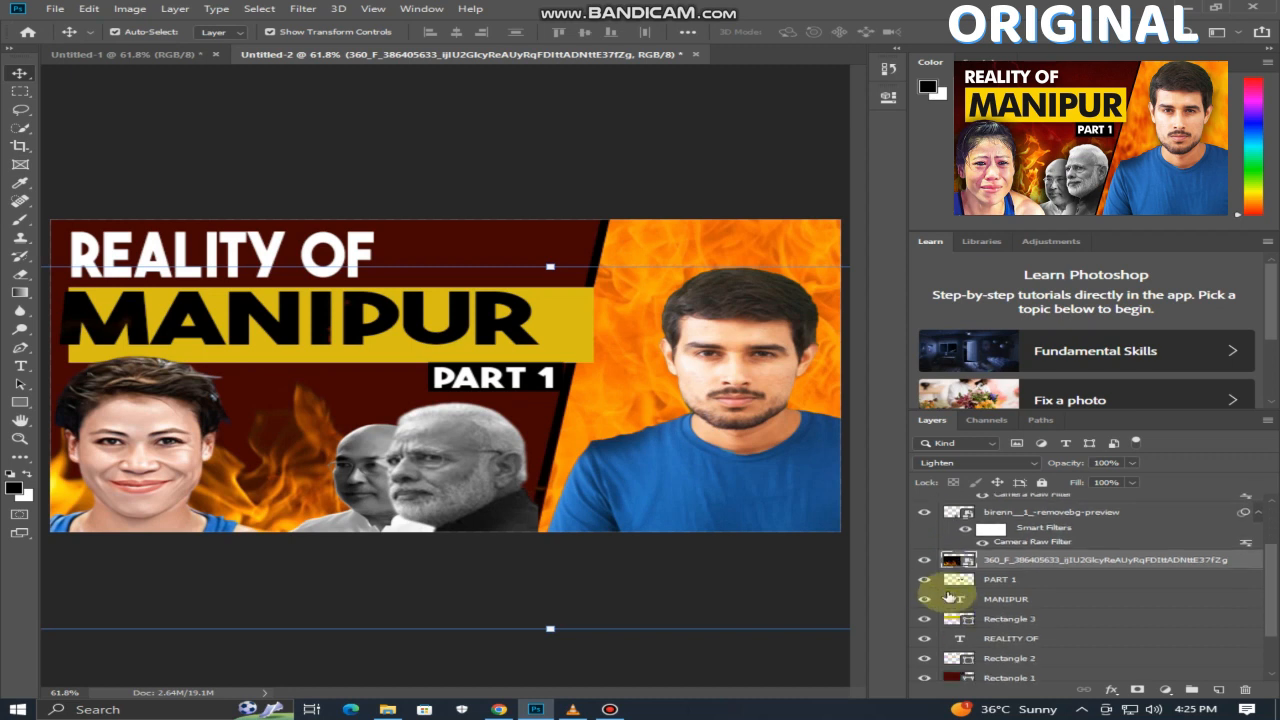
{"action": "scroll", "coordinate": [952, 600], "scroll_direction": "down", "scroll_amount": 2}
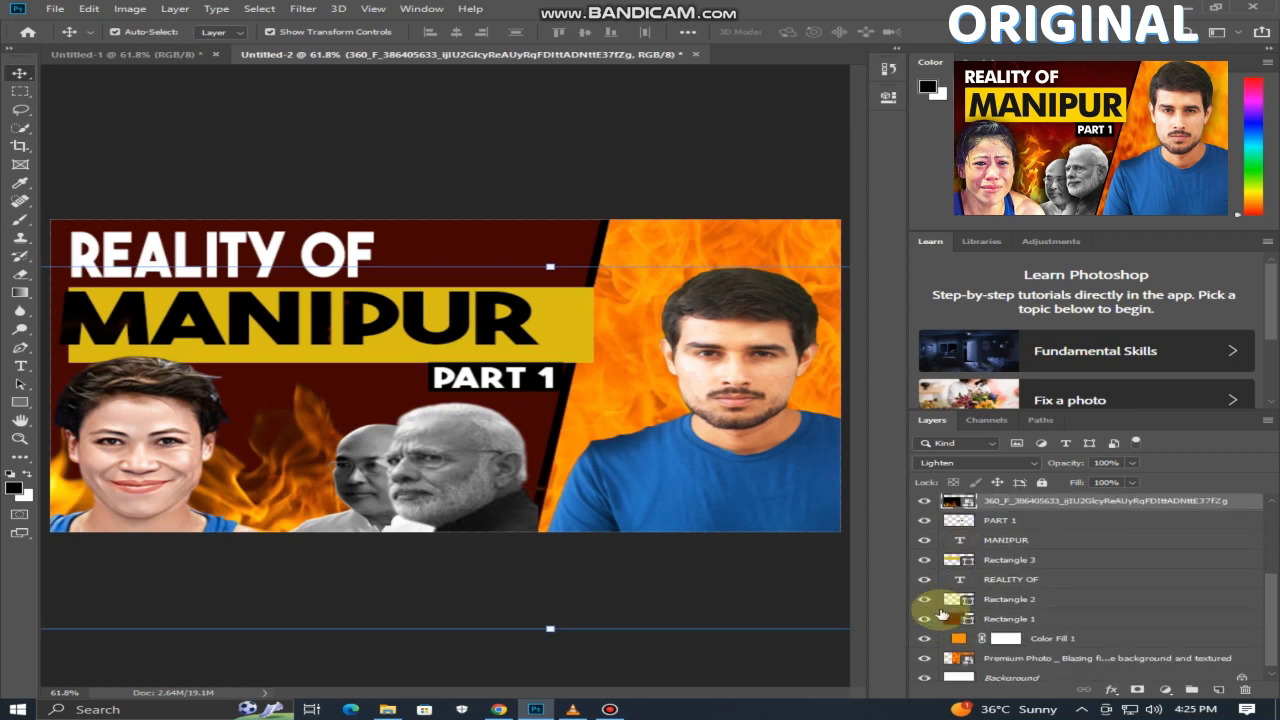
{"action": "scroll", "coordinate": [940, 605], "scroll_direction": "up", "scroll_amount": 2}
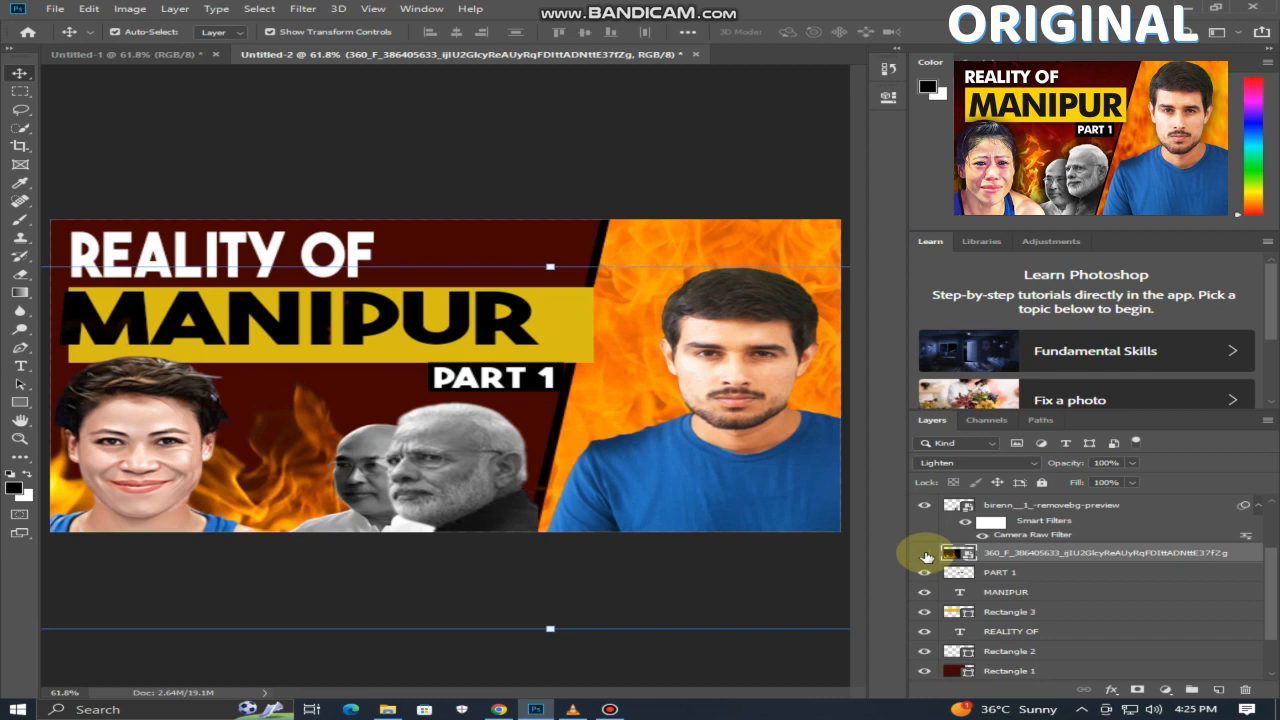
{"action": "left_click", "coordinate": [926, 557]}
Move the MANIPUR text onto the yellow bar and enlarge it to about 108% so it spans the bar.
{"action": "left_click_drag", "start_coordinate": [202, 322], "coordinate": [210, 330]}
{"action": "left_click_drag", "start_coordinate": [549, 354], "coordinate": [587, 360]}
{"action": "left_click_drag", "start_coordinate": [472, 343], "coordinate": [476, 345]}
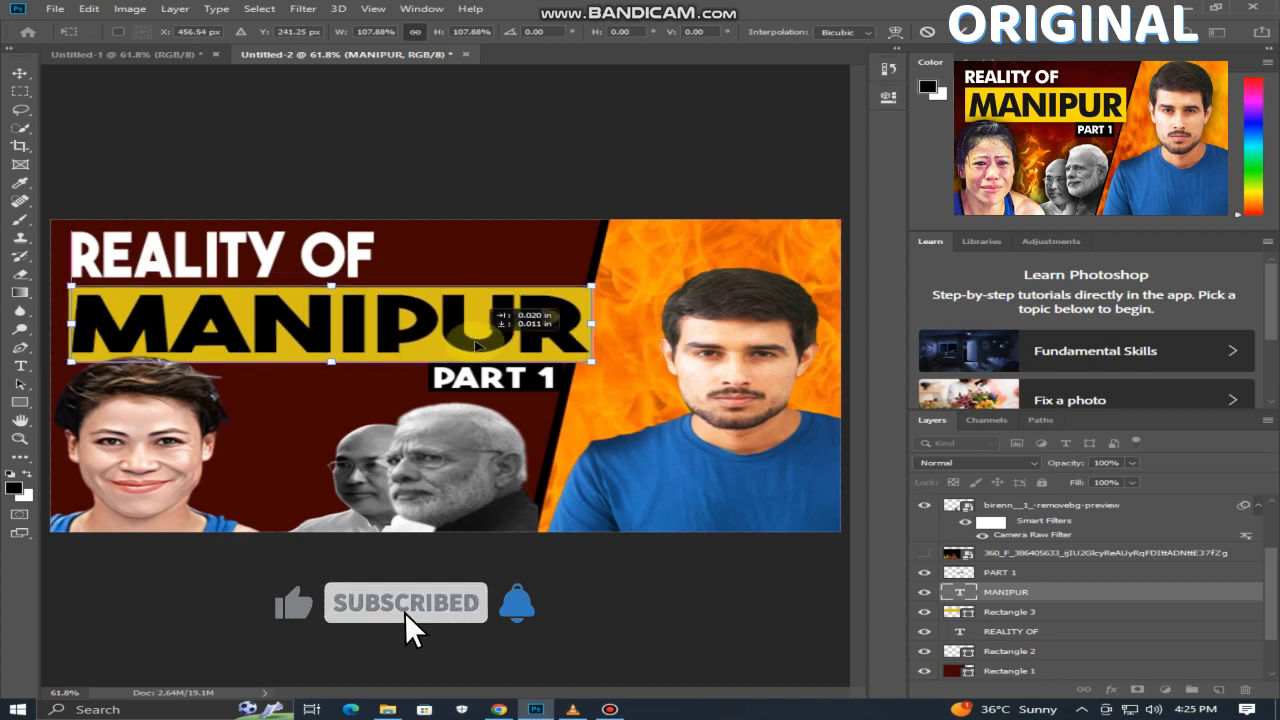
{"action": "left_click", "coordinate": [706, 645]}
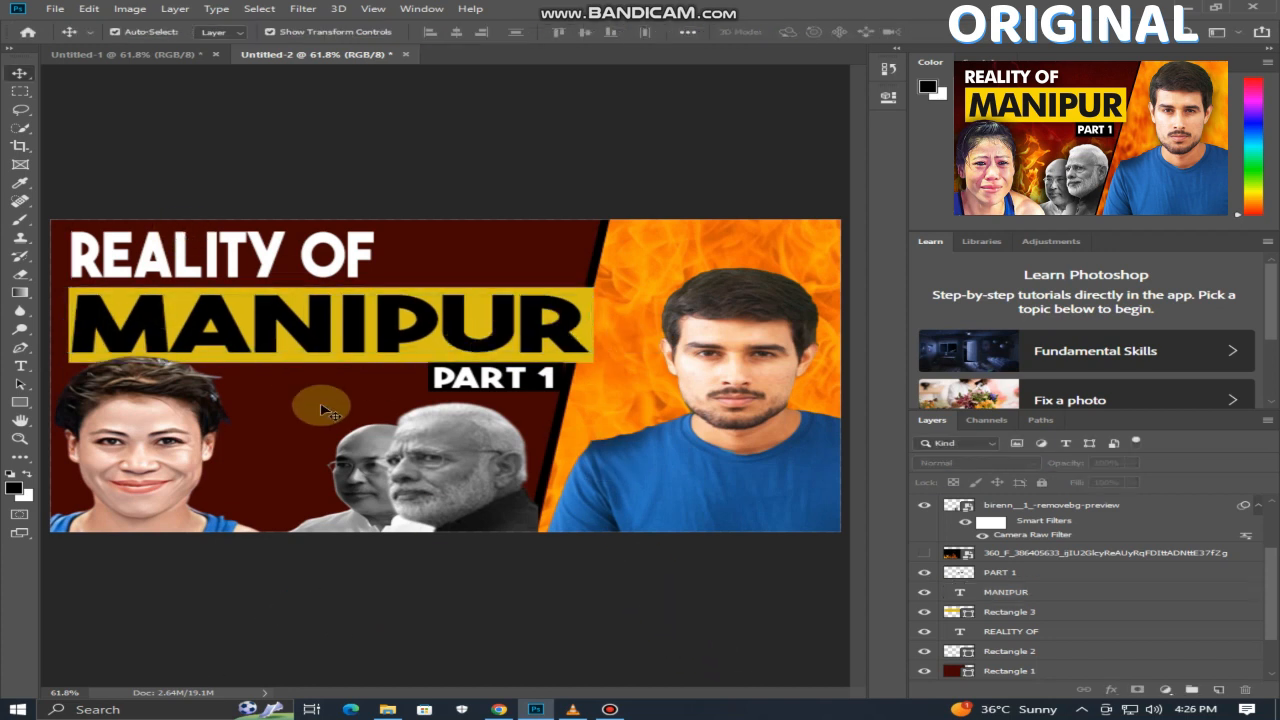
Scale the woman cutout down slightly, keeping it in the lower-left corner below the yellow bar.
{"action": "left_click_drag", "start_coordinate": [124, 448], "coordinate": [127, 456]}
{"action": "left_click_drag", "start_coordinate": [312, 372], "coordinate": [292, 384]}
{"action": "left_click", "coordinate": [506, 636]}
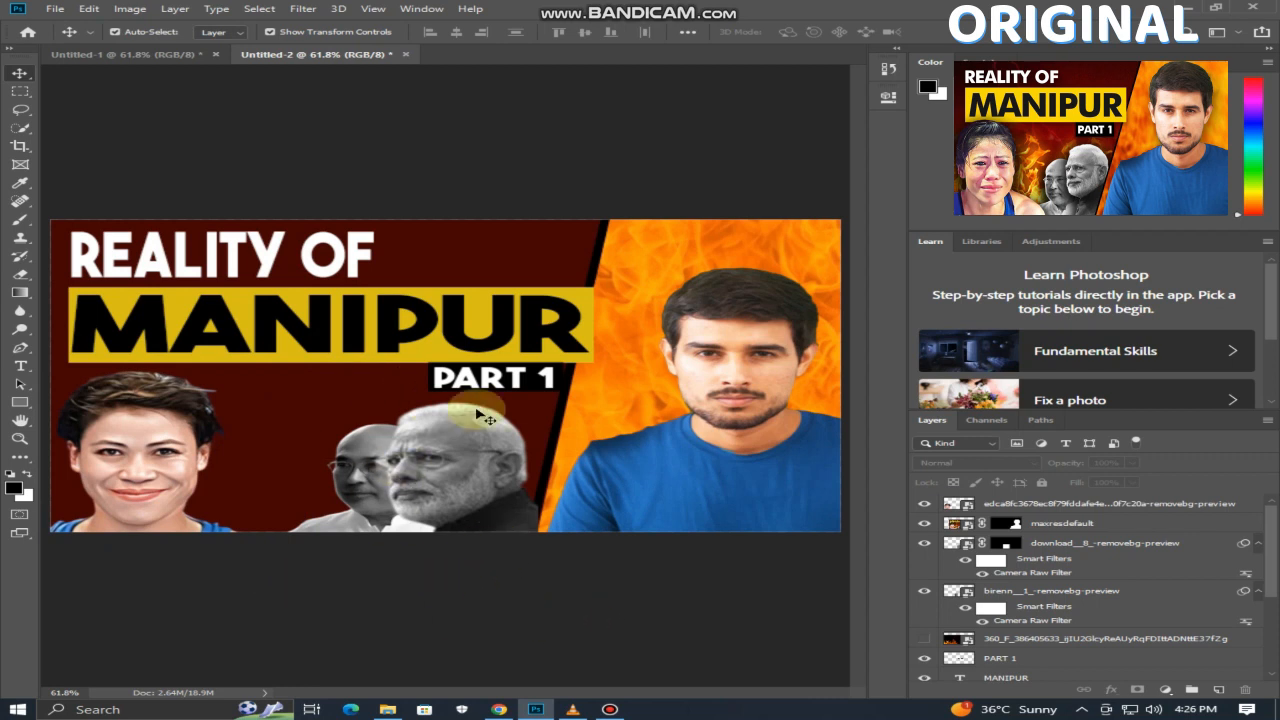
Apply a linear 90° Gradient Overlay to Rectangle 1, running from orange at the base to dark maroon at the top.
{"action": "scroll", "coordinate": [957, 606], "scroll_direction": "down", "scroll_amount": 3}
{"action": "right_click", "coordinate": [957, 610]}
{"action": "left_click", "coordinate": [996, 335]}
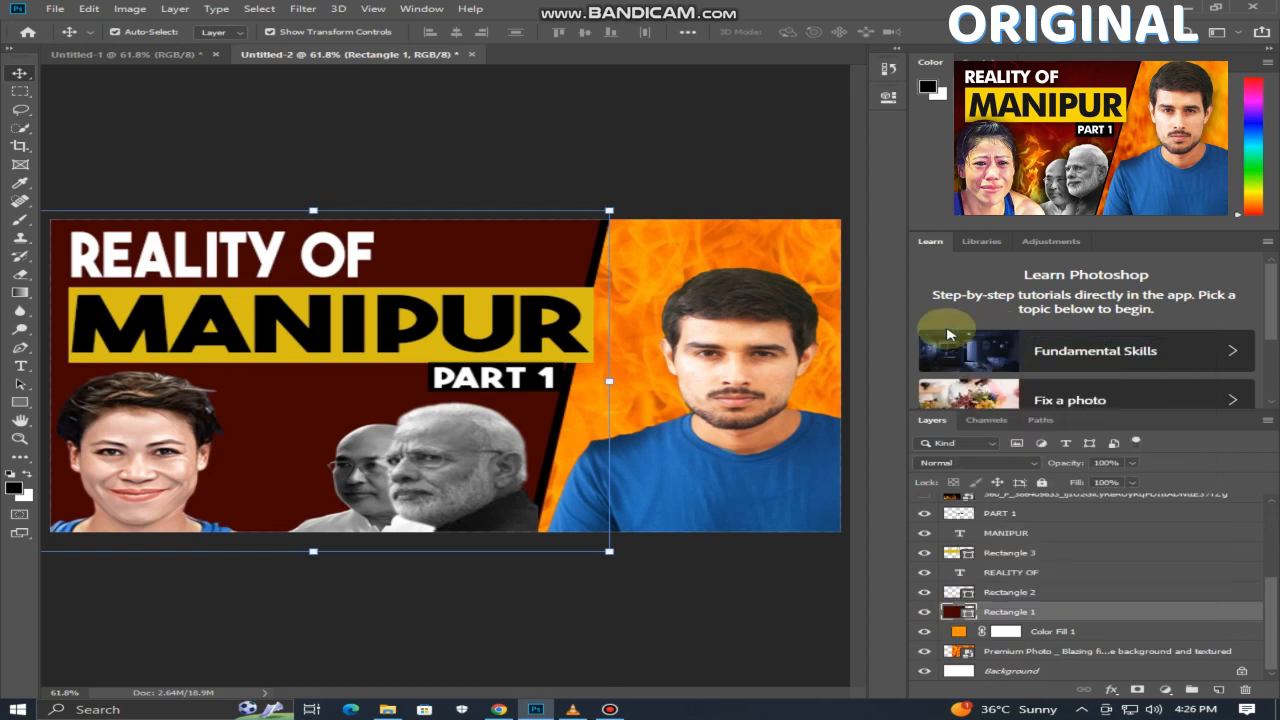
{"action": "left_click", "coordinate": [435, 568]}
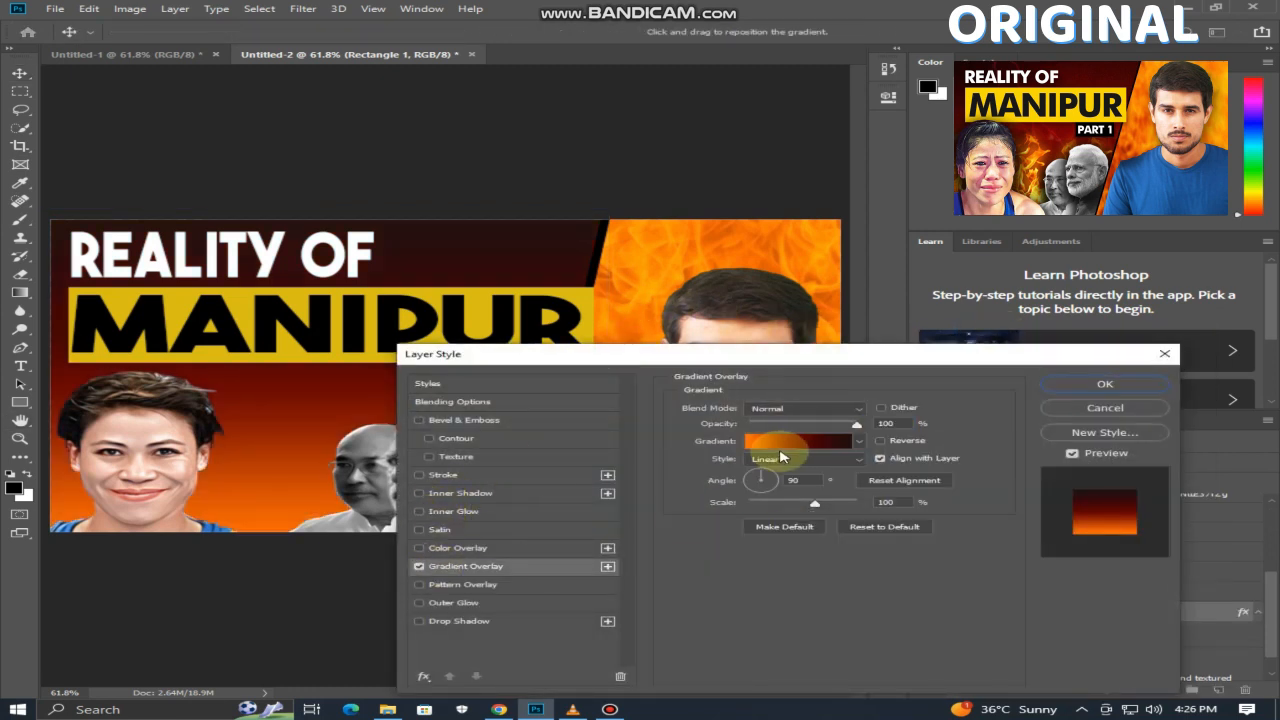
{"action": "left_click_drag", "start_coordinate": [600, 366], "coordinate": [675, 296]}
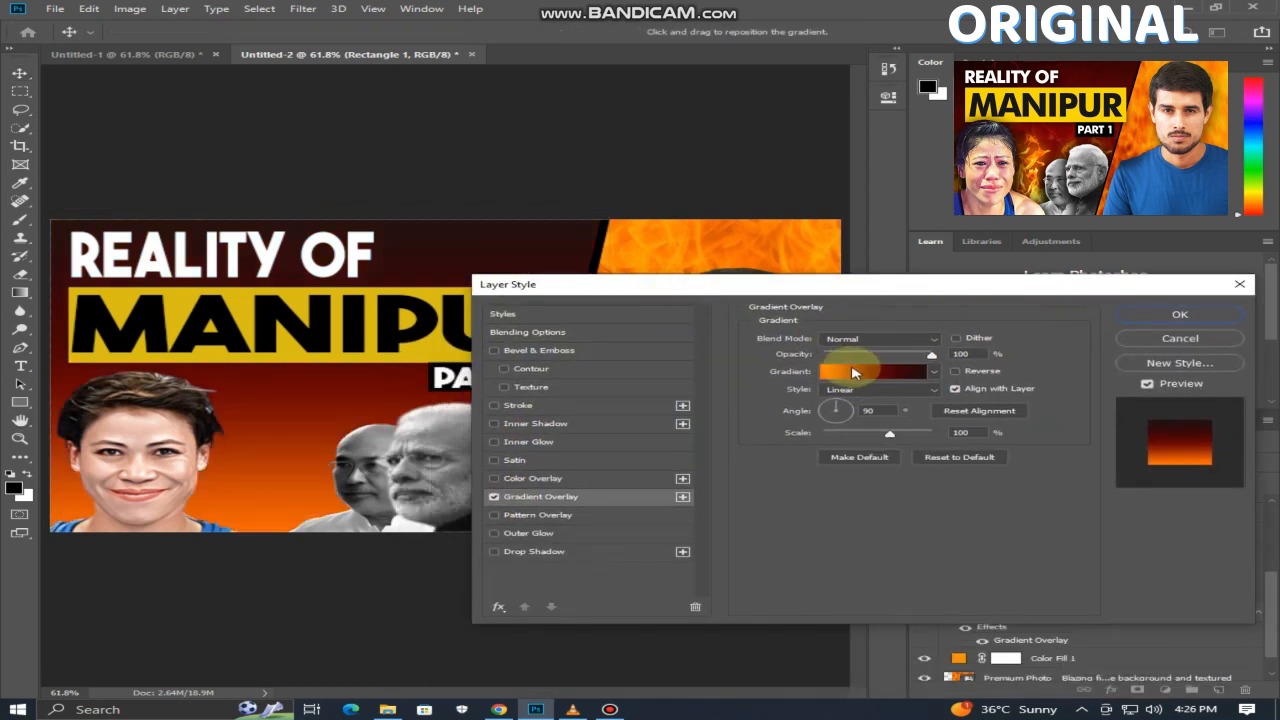
{"action": "left_click", "coordinate": [853, 373]}
{"action": "left_click", "coordinate": [811, 131]}
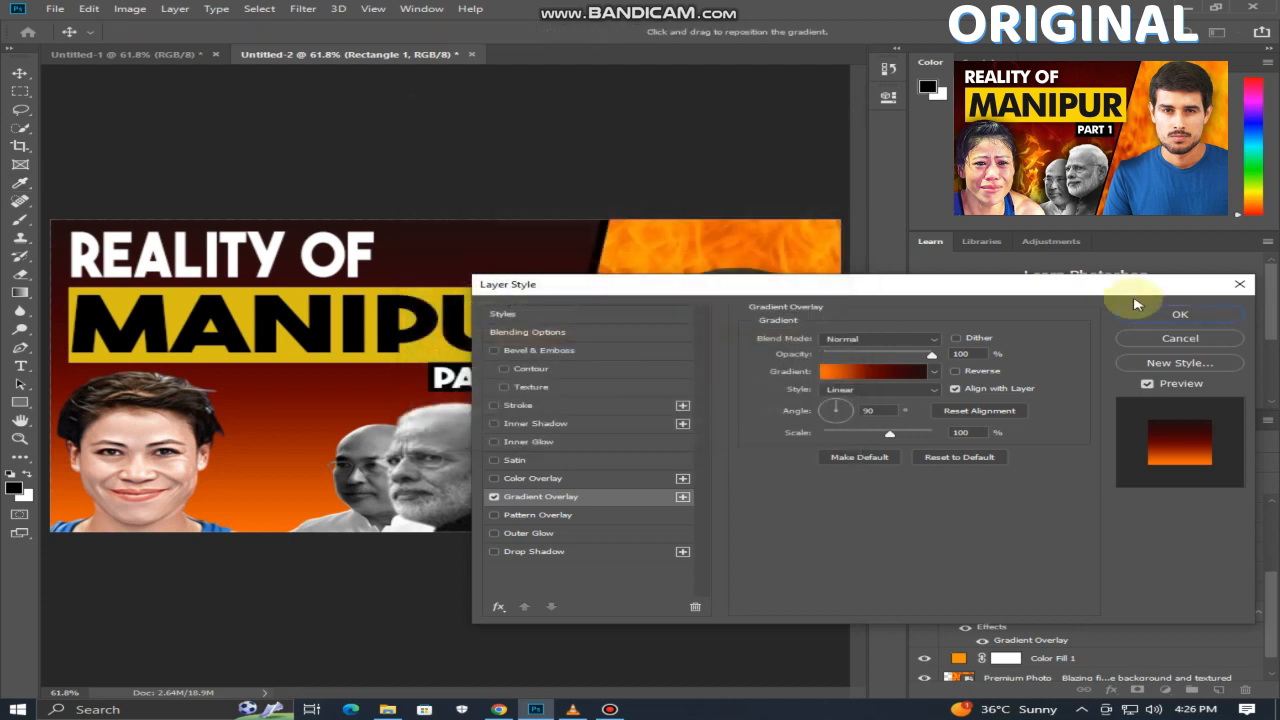
{"action": "left_click", "coordinate": [1180, 314]}
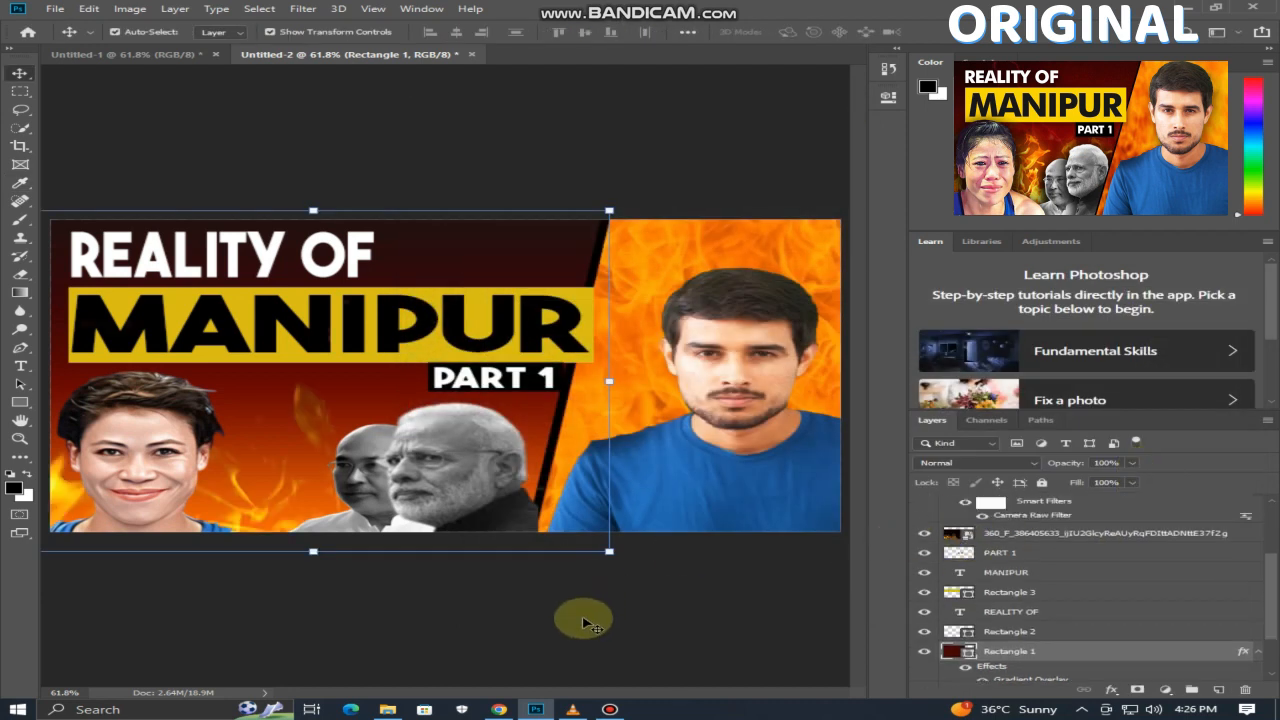
Move the flames image slightly up behind the woman and the greyscale portraits.
{"action": "left_click", "coordinate": [482, 638]}
{"action": "left_click", "coordinate": [522, 472]}
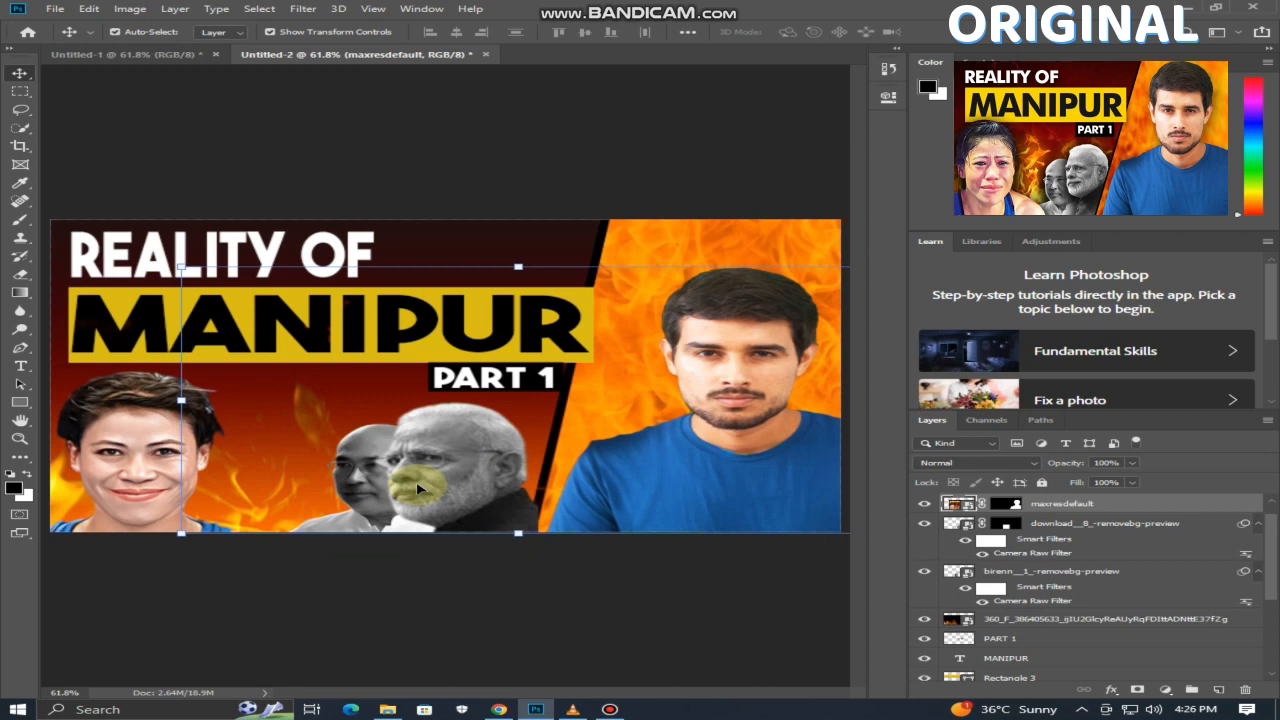
{"action": "left_click", "coordinate": [128, 508]}
{"action": "mouse_move", "coordinate": [342, 408]}
{"action": "left_mouse_down"}
{"action": "mouse_move", "coordinate": [333, 398]}
{"action": "mouse_move", "coordinate": [346, 384]}
{"action": "left_mouse_up"}
{"action": "left_click", "coordinate": [630, 657]}
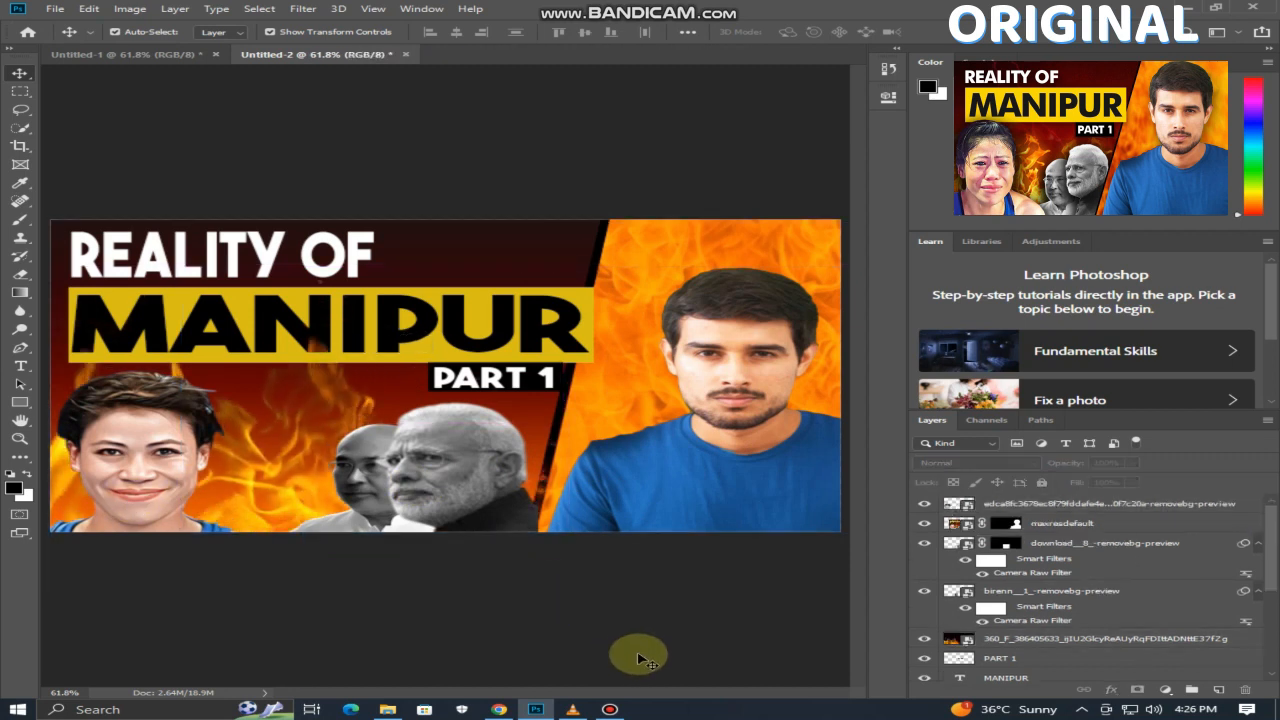
Export the finished thumbnail as an image named Untitled-2 to the Pictures folder.
{"action": "left_click", "coordinate": [55, 8]}
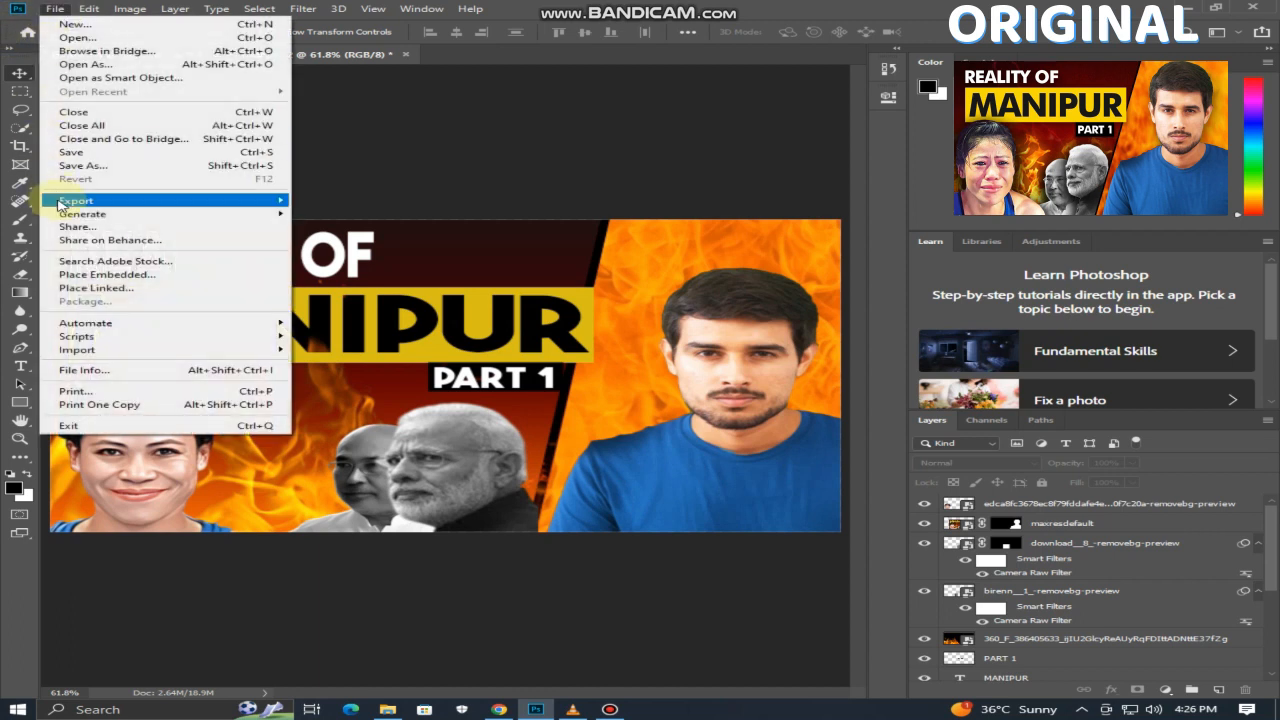
{"action": "mouse_move", "coordinate": [73, 206]}
{"action": "left_click", "coordinate": [297, 194]}
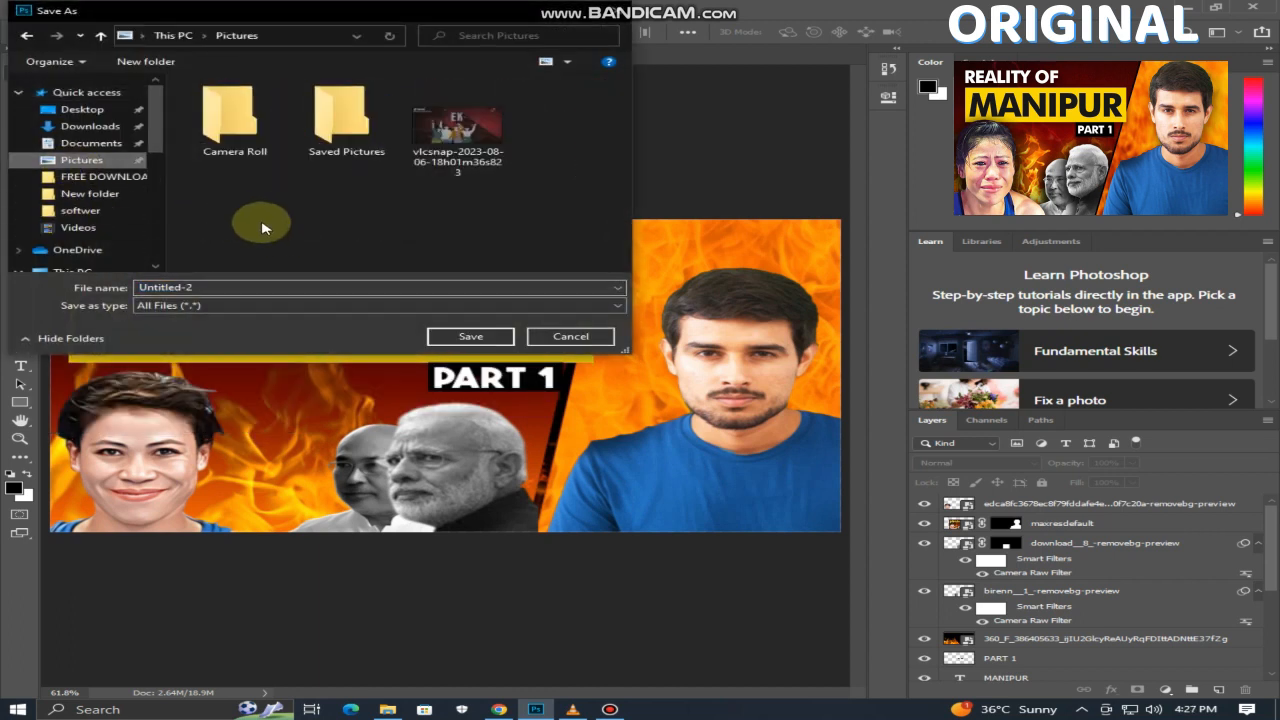
{"action": "left_click", "coordinate": [466, 338]}
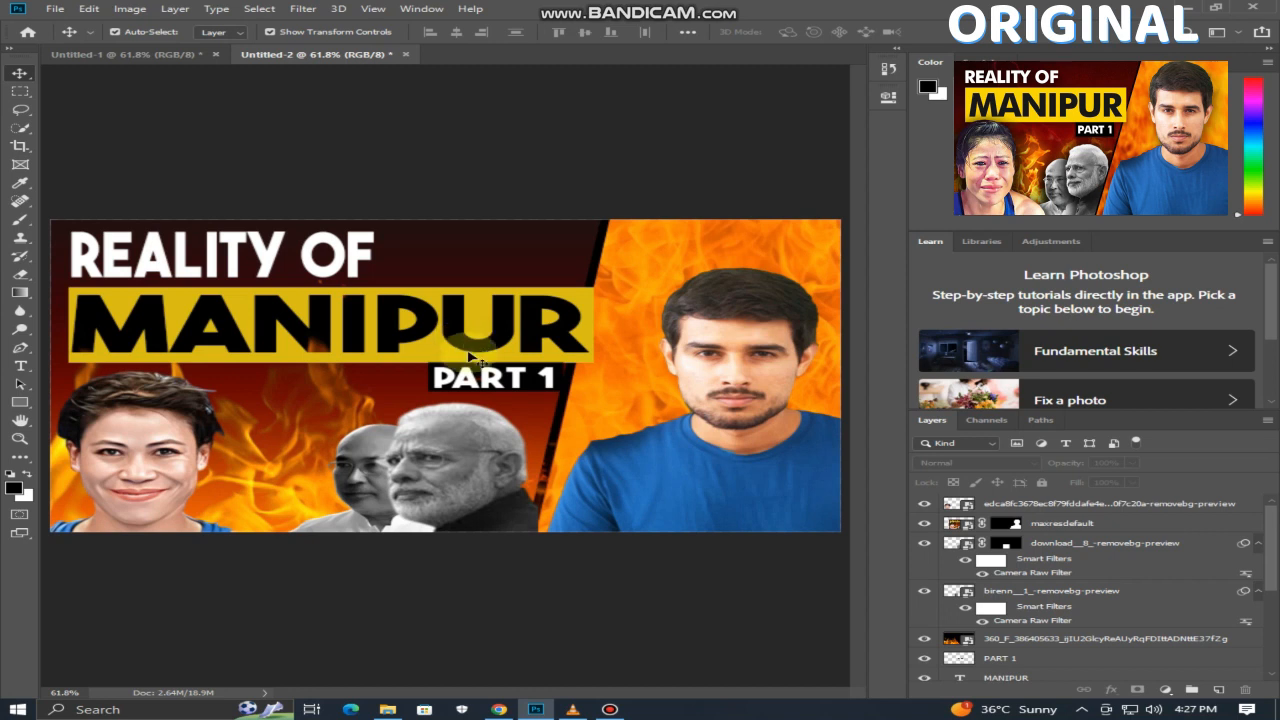
{"action": "mouse_move", "coordinate": [388, 707]}
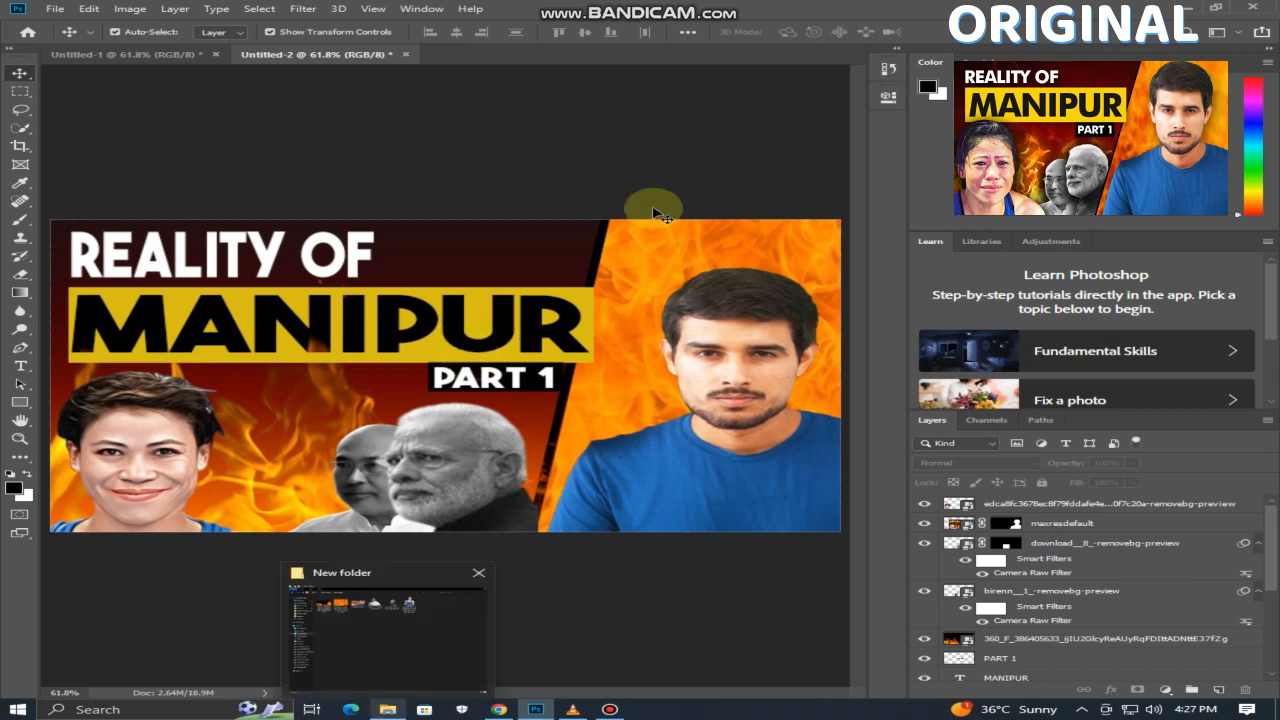
{"action": "mouse_move", "coordinate": [641, 8]}
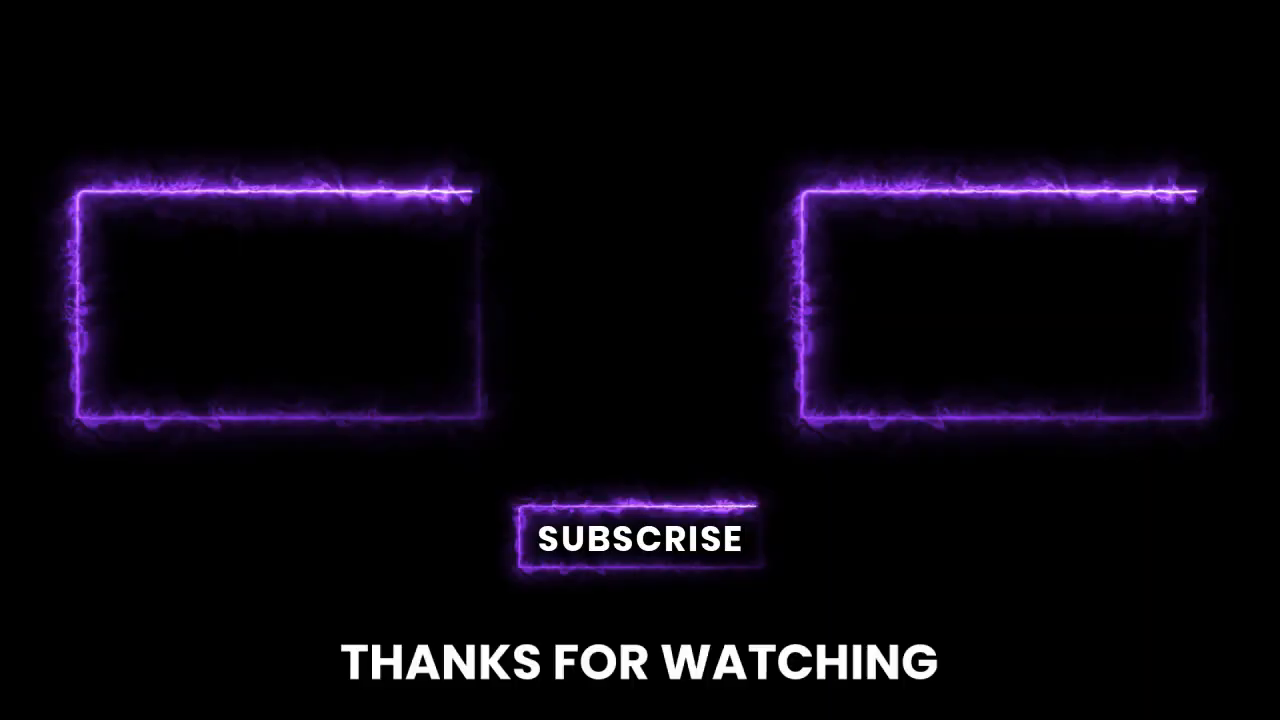